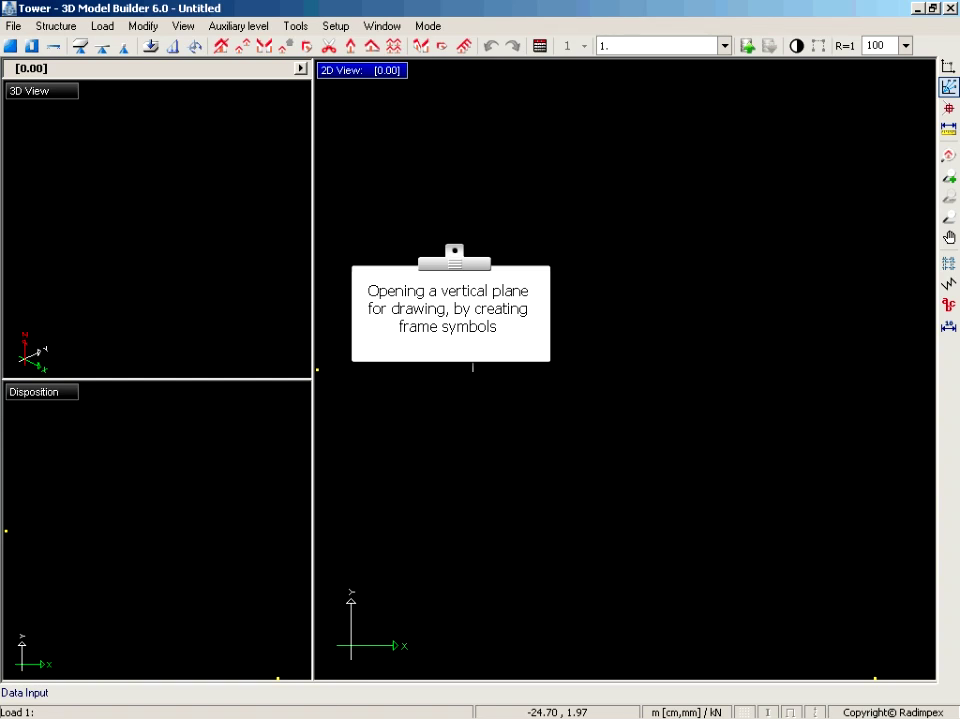
Step: Draw a new frame symbol in the layout plan to create frame H_1, then maximize its 2D view
{"action": "left_click", "coordinate": [58, 396]}
{"action": "right_click", "coordinate": [60, 395]}
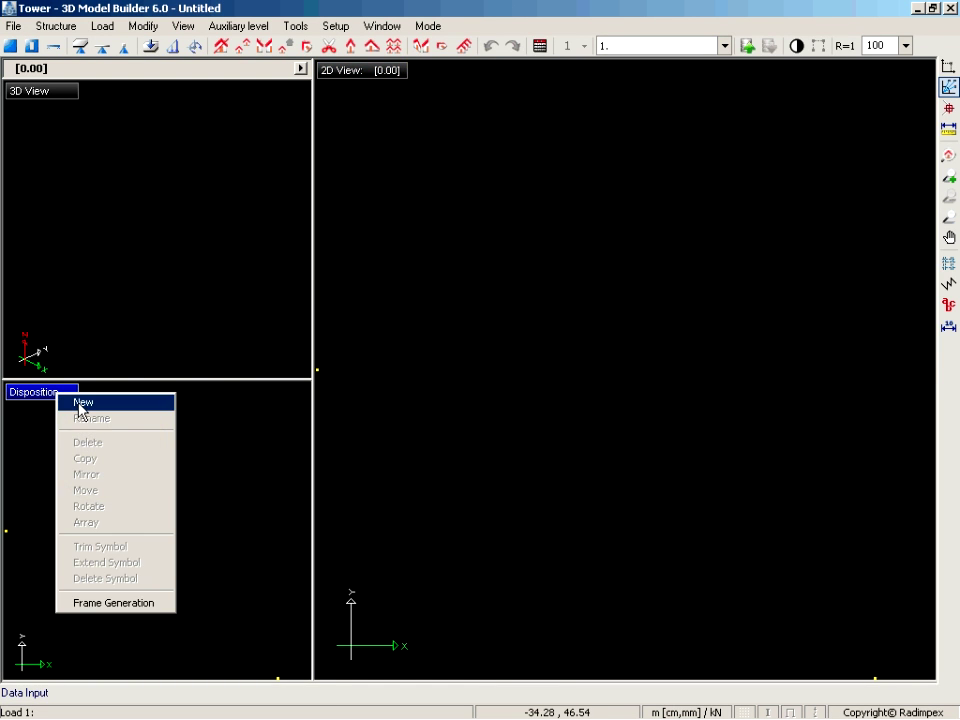
{"action": "left_click", "coordinate": [82, 401]}
{"action": "left_click", "coordinate": [57, 501]}
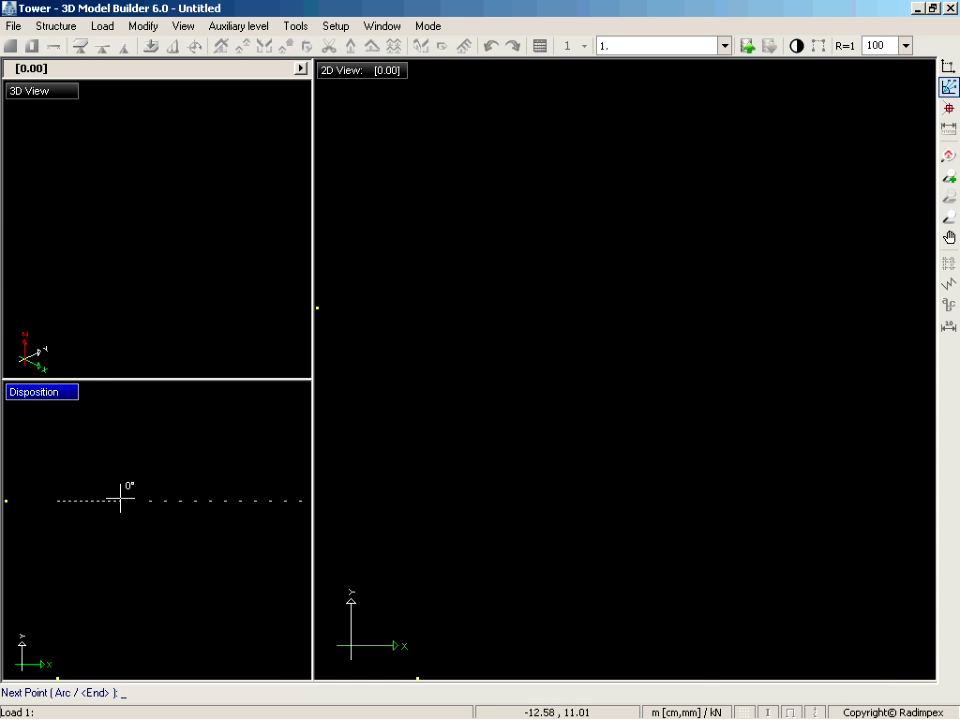
{"action": "double_click", "coordinate": [195, 497]}
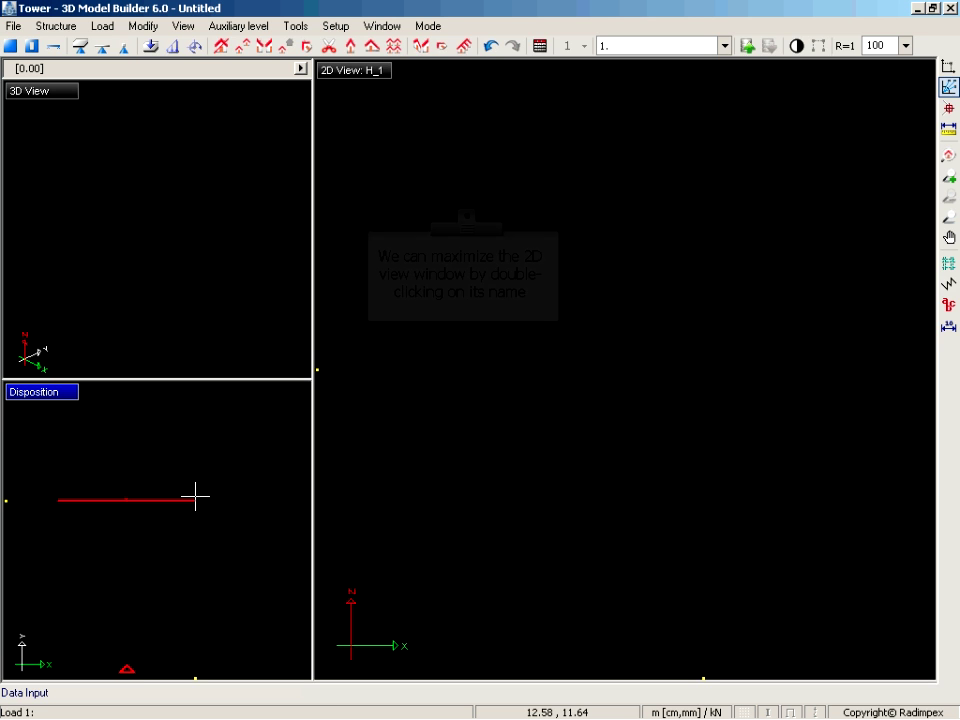
{"action": "double_click", "coordinate": [328, 72]}
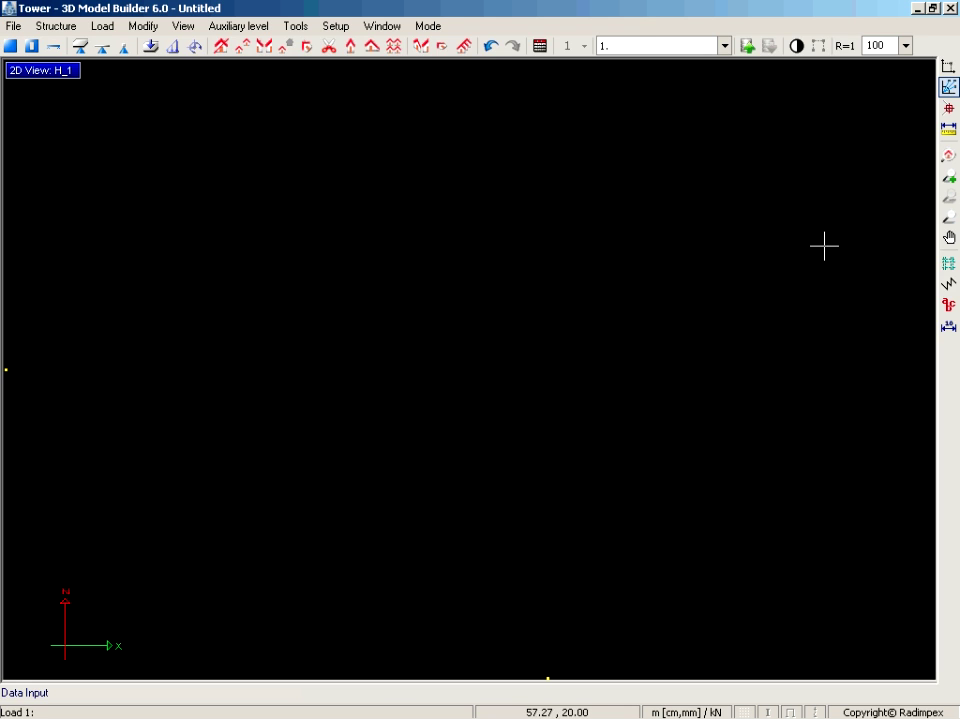
Step: Create eight vertical axis spacings of 4.50 (@8*4.5)
{"action": "left_click", "coordinate": [949, 263]}
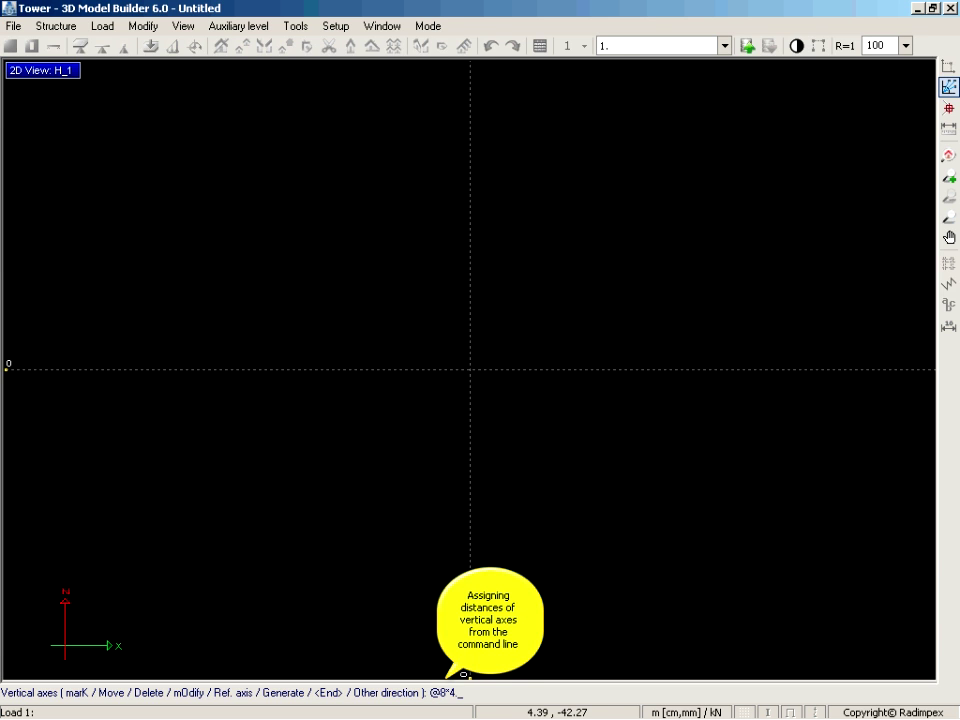
{"action": "type", "text": ".5"}
{"action": "key", "text": "Return"}
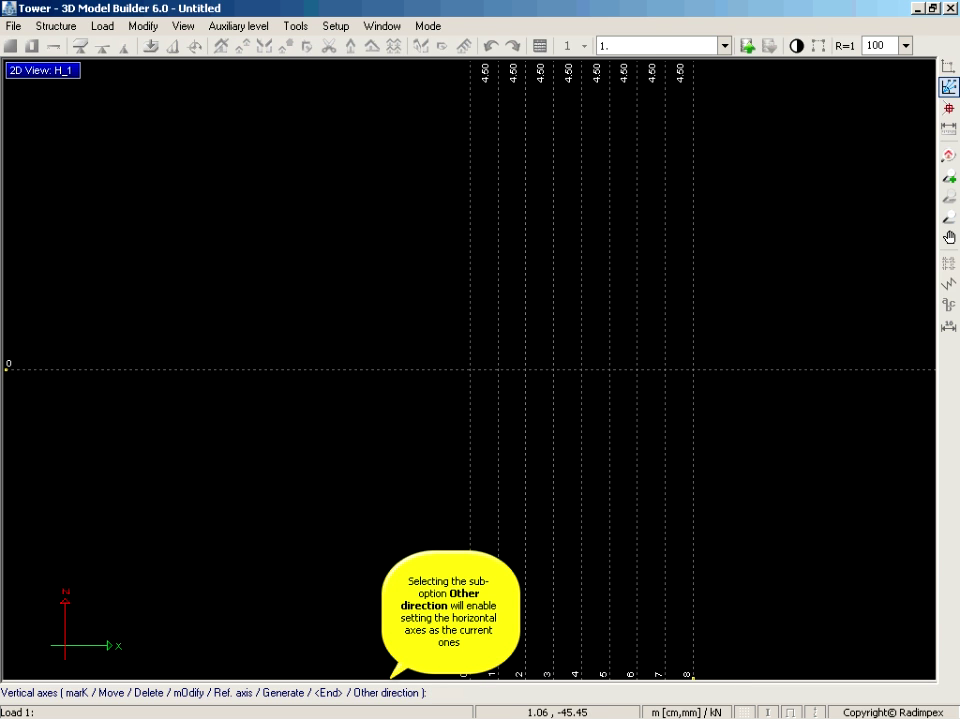
Step: Add horizontal axes at 4.25 and a further 3.25 above the base, and fit the grid in view
{"action": "left_click", "coordinate": [399, 693]}
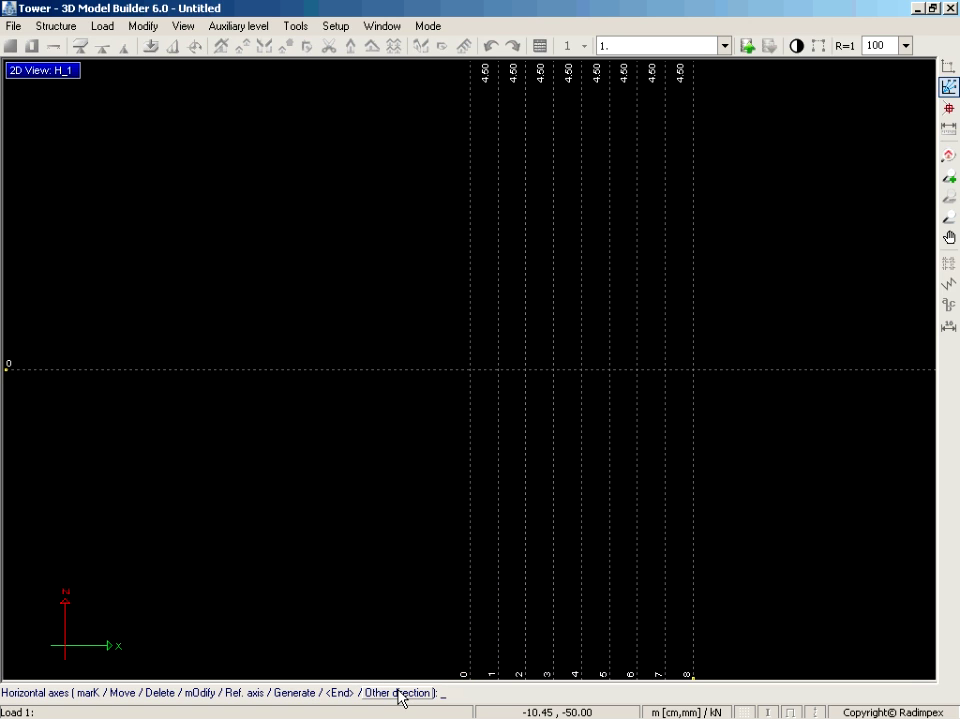
{"action": "type", "text": "@4.25"}
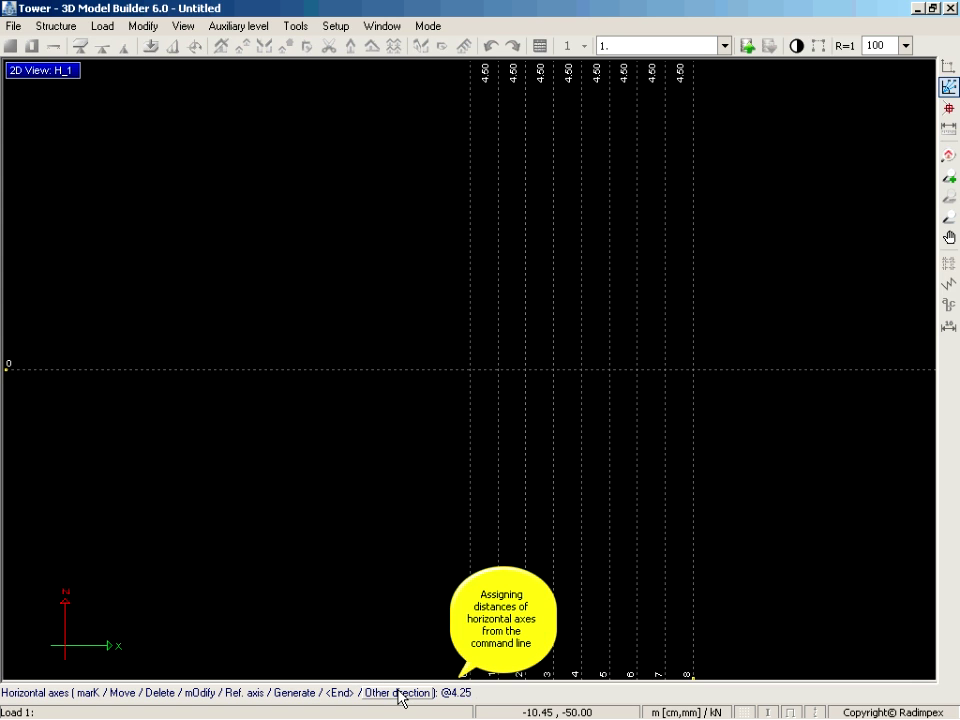
{"action": "key", "text": "Return"}
{"action": "type", "text": "@"}
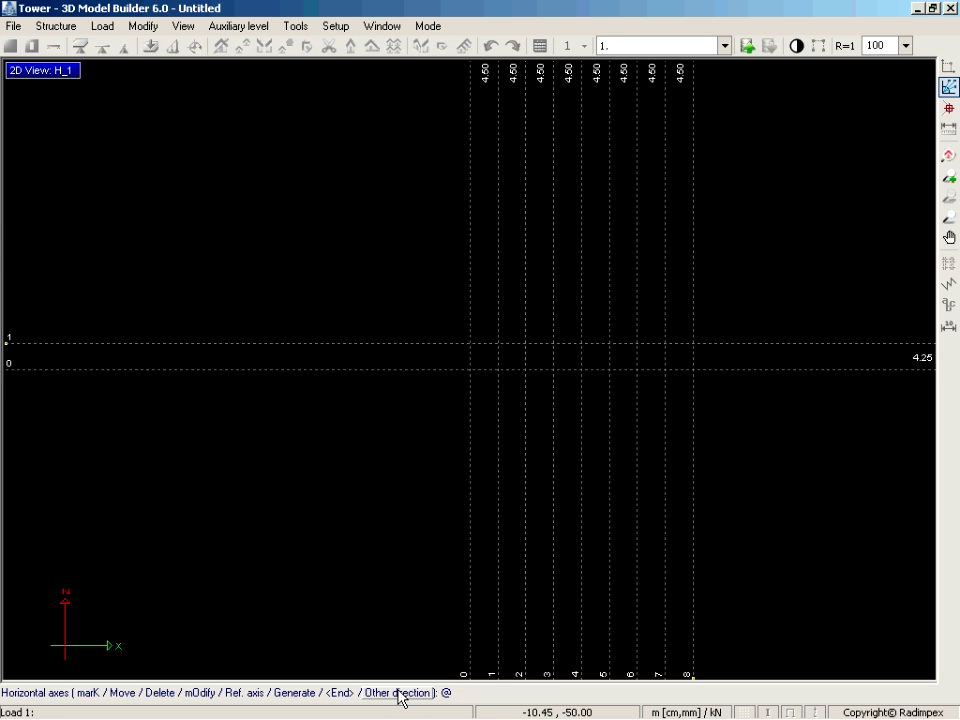
{"action": "key", "text": "Return"}
{"action": "key", "text": "Return"}
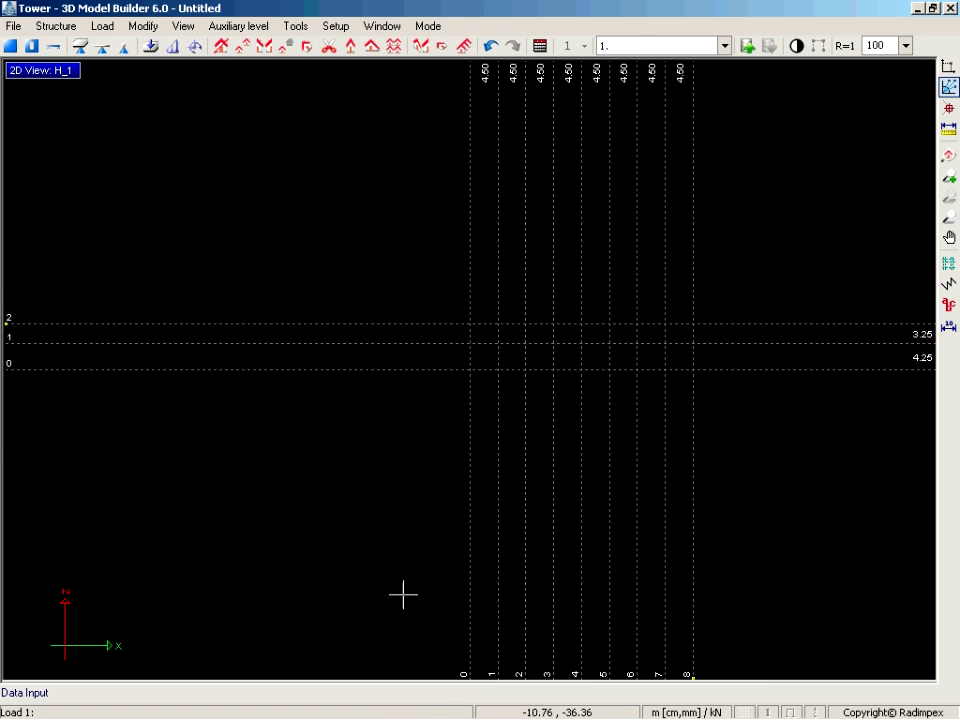
{"action": "middle_click", "coordinate": [444, 414], "text": "ctrl"}
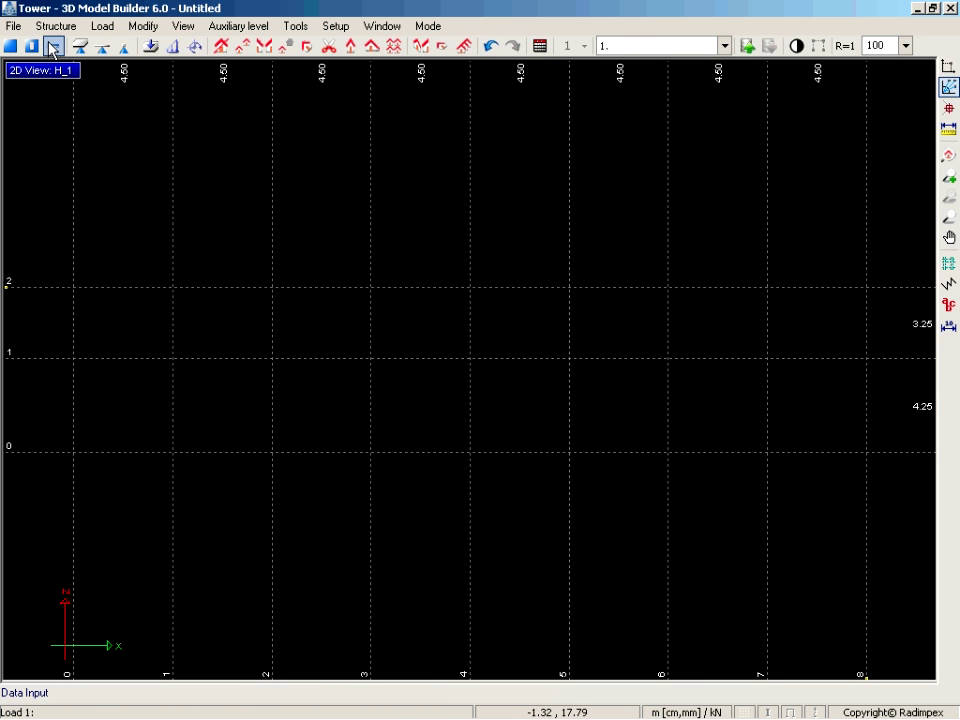
{"action": "left_click", "coordinate": [52, 48]}
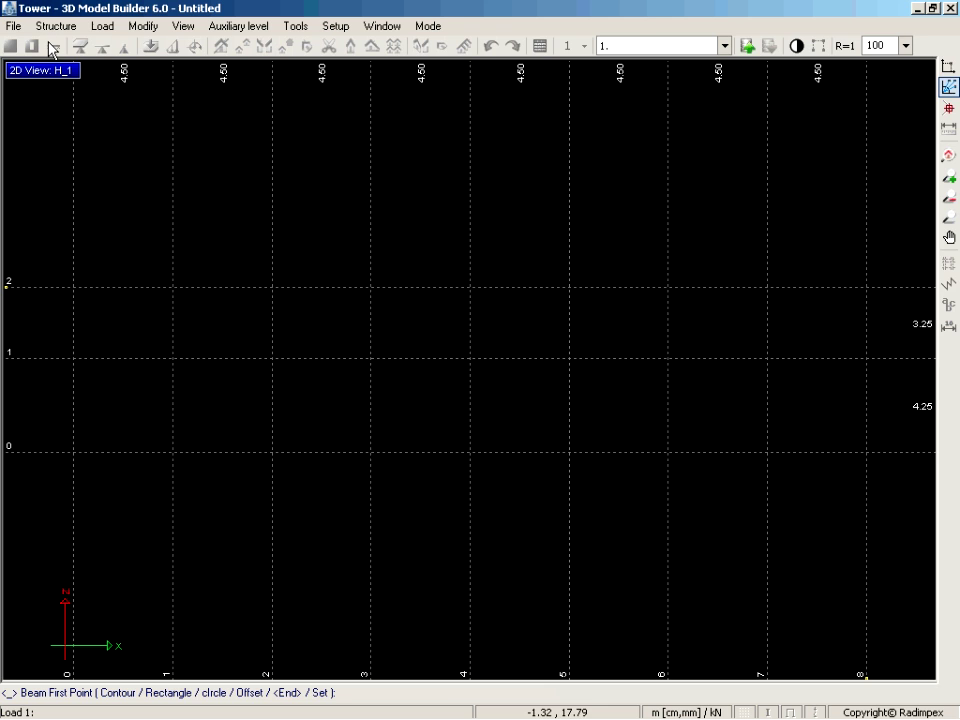
Step: Draw a beam along axis 2 from axis 0 to 8 and set its material to Steel
{"action": "left_click", "coordinate": [72, 286]}
{"action": "left_click", "coordinate": [865, 287]}
{"action": "right_click", "coordinate": [865, 287]}
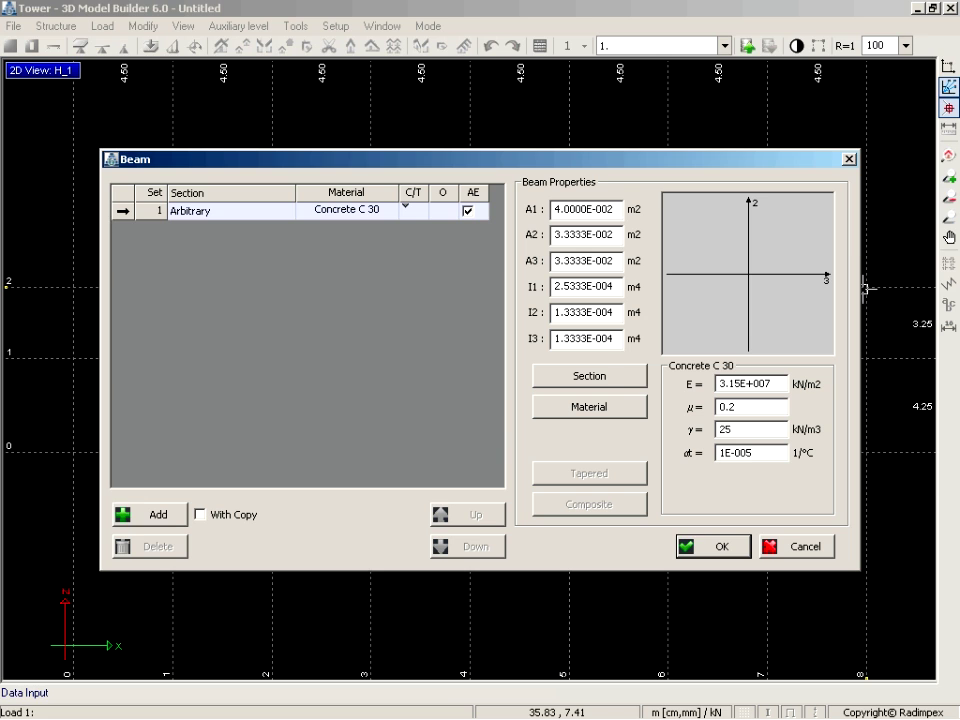
{"action": "left_click", "coordinate": [629, 407]}
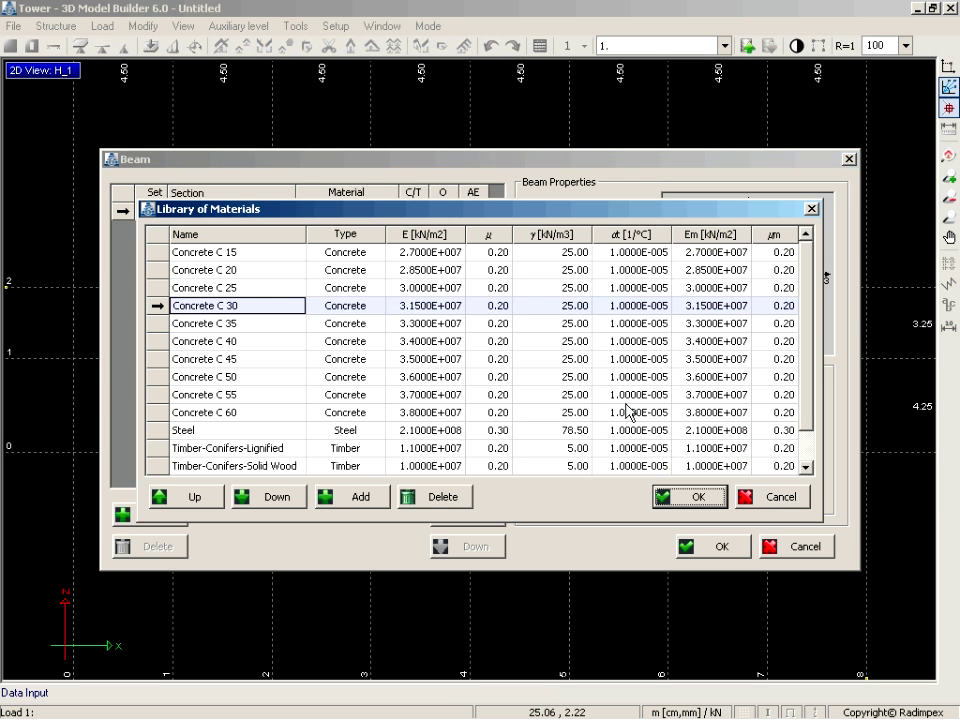
{"action": "left_click", "coordinate": [218, 432]}
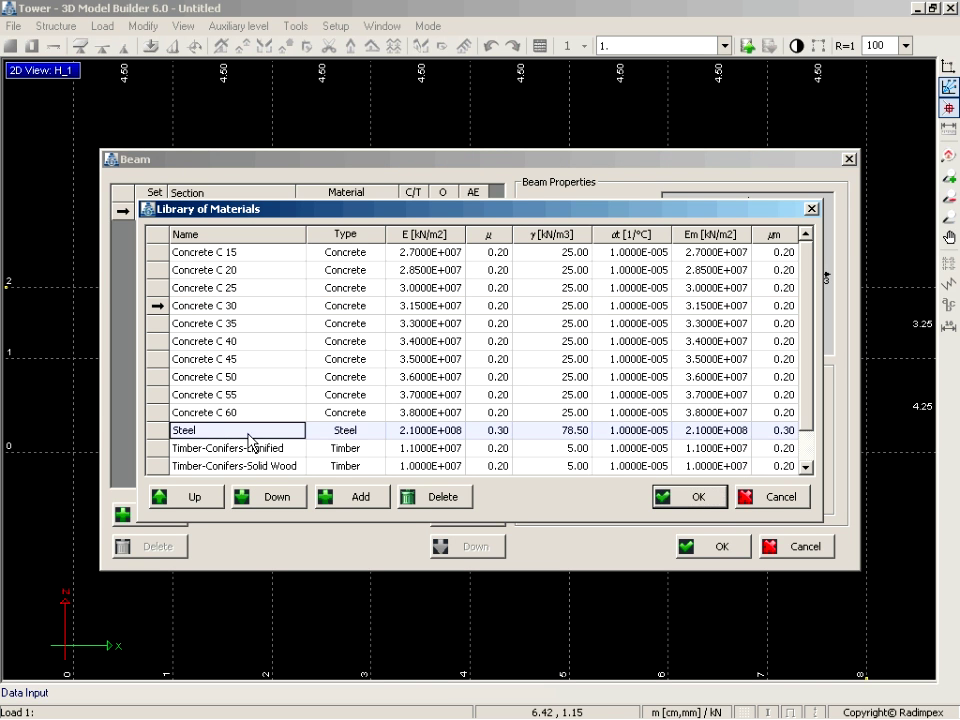
{"action": "left_click", "coordinate": [683, 497]}
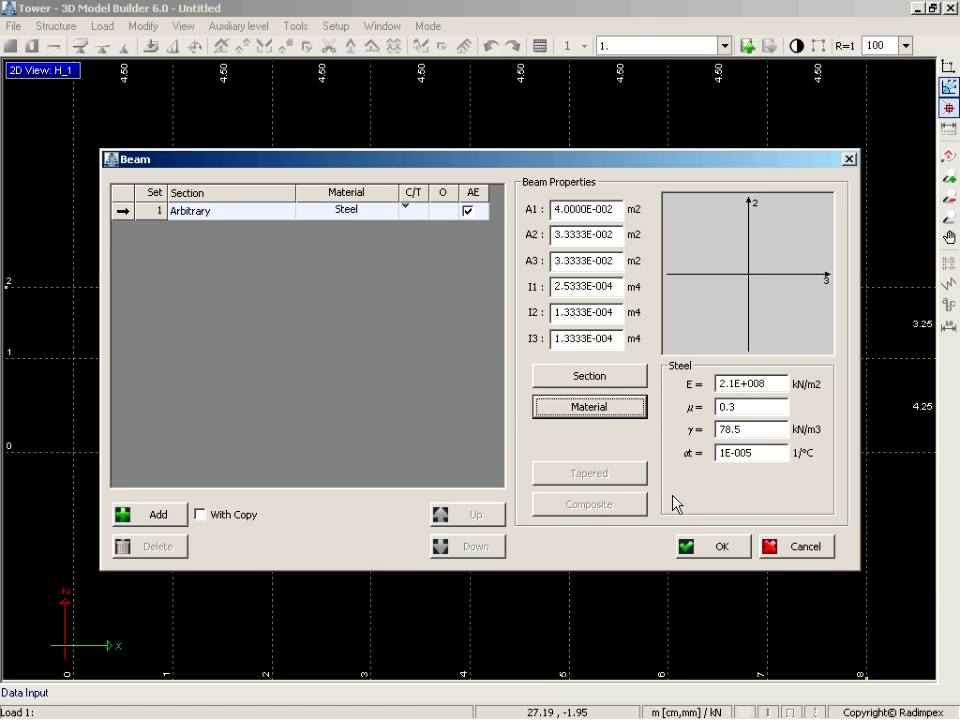
Step: Give the beam set the cold-formed HOP [] 160x100x5 hollow section
{"action": "left_click", "coordinate": [597, 379]}
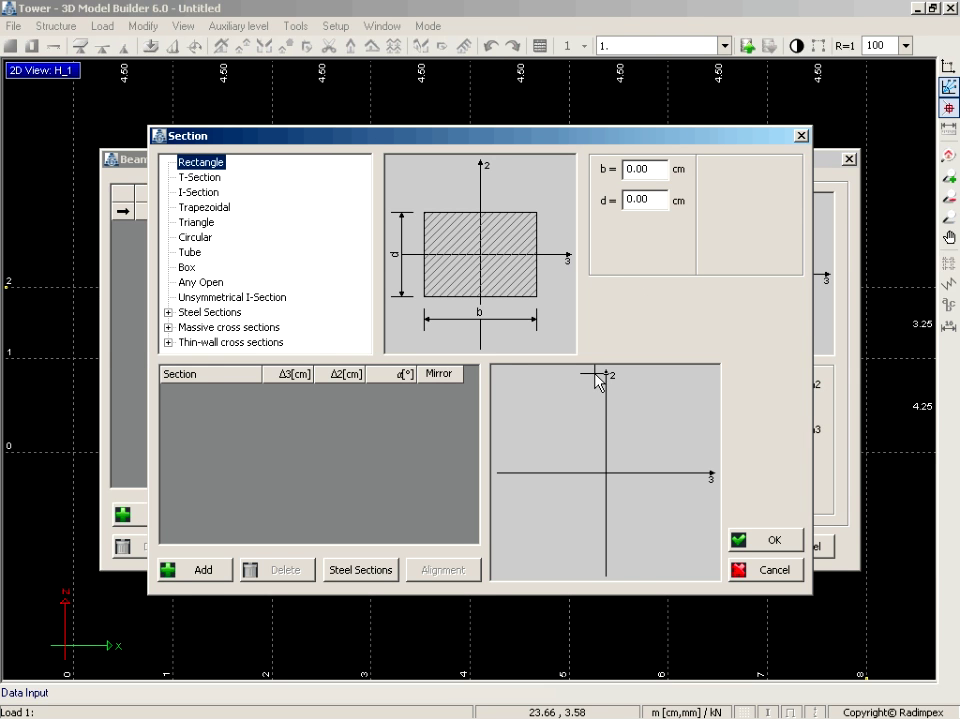
{"action": "double_click", "coordinate": [190, 313]}
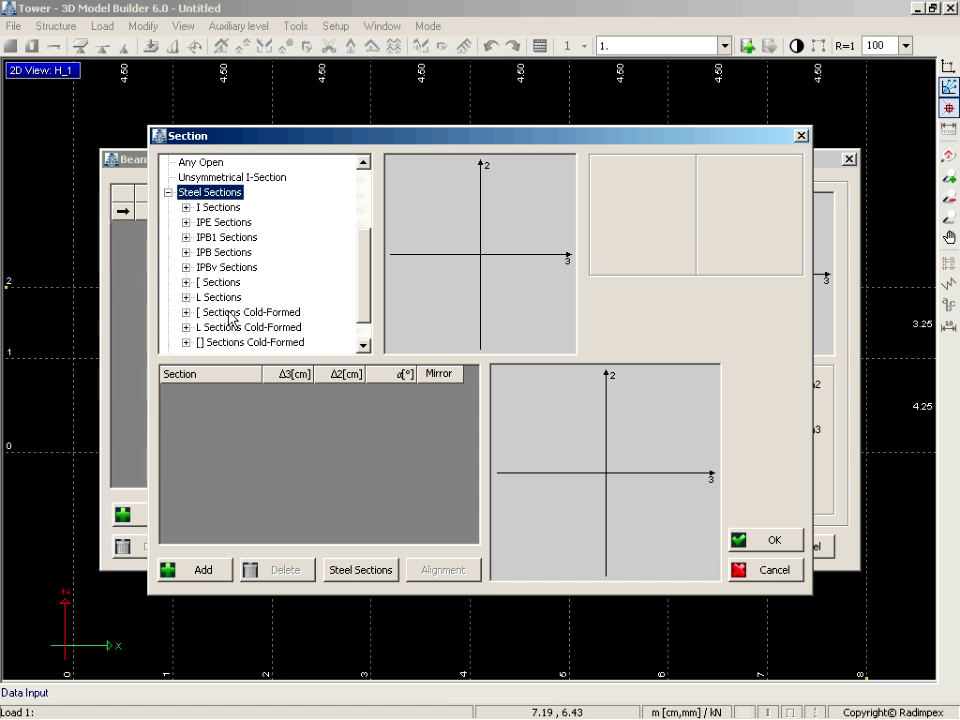
{"action": "left_click", "coordinate": [266, 343]}
{"action": "double_click", "coordinate": [266, 343]}
{"action": "left_click_drag", "start_coordinate": [364, 195], "coordinate": [366, 326]}
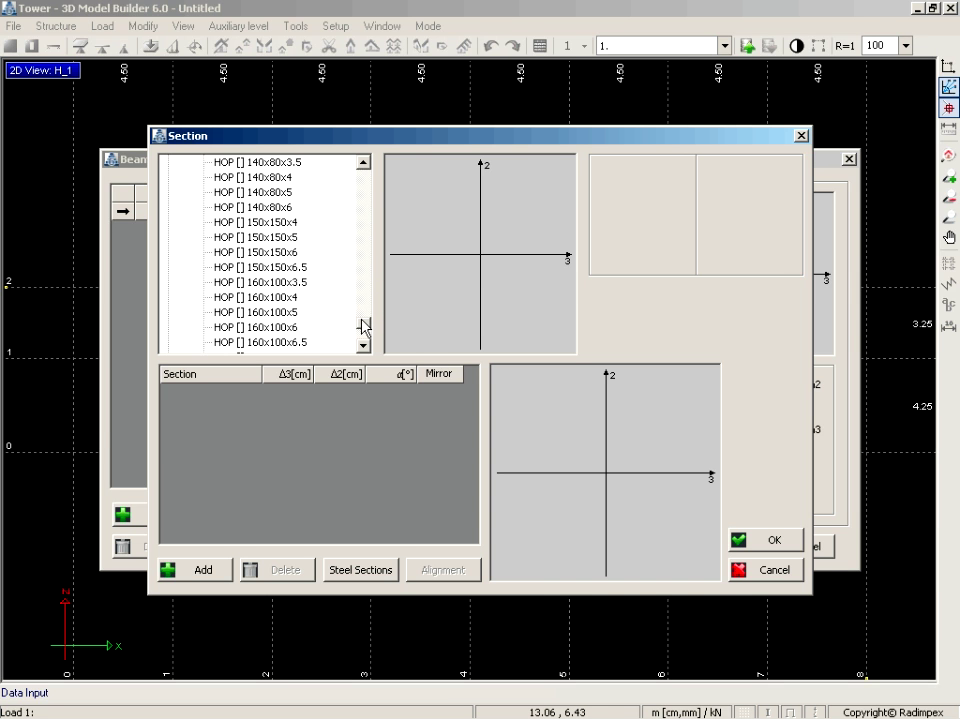
{"action": "left_click", "coordinate": [285, 313]}
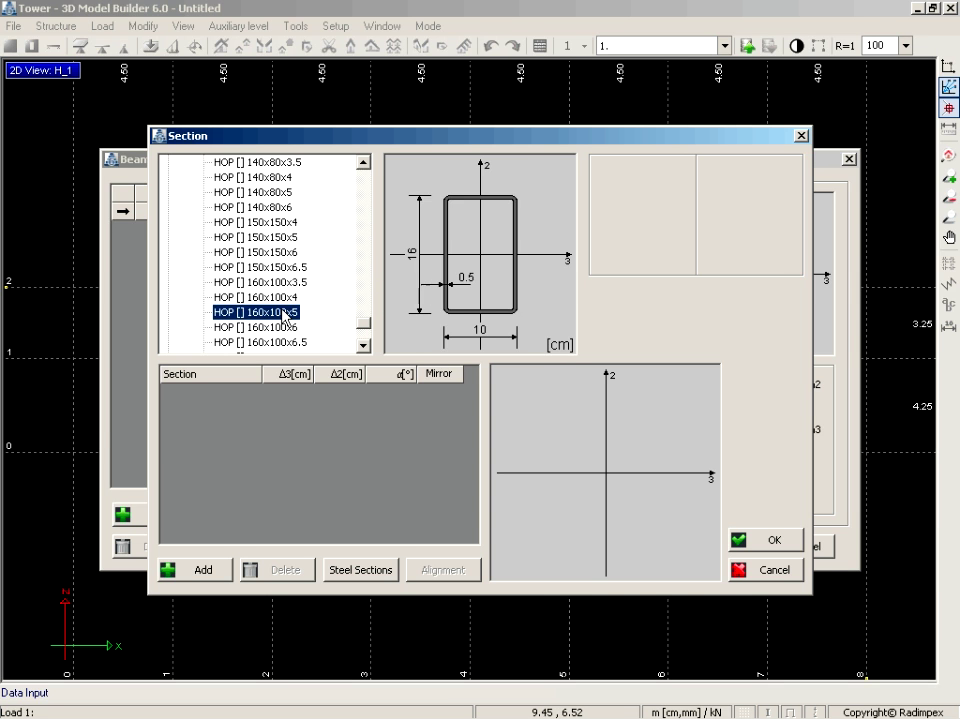
{"action": "left_click", "coordinate": [208, 570]}
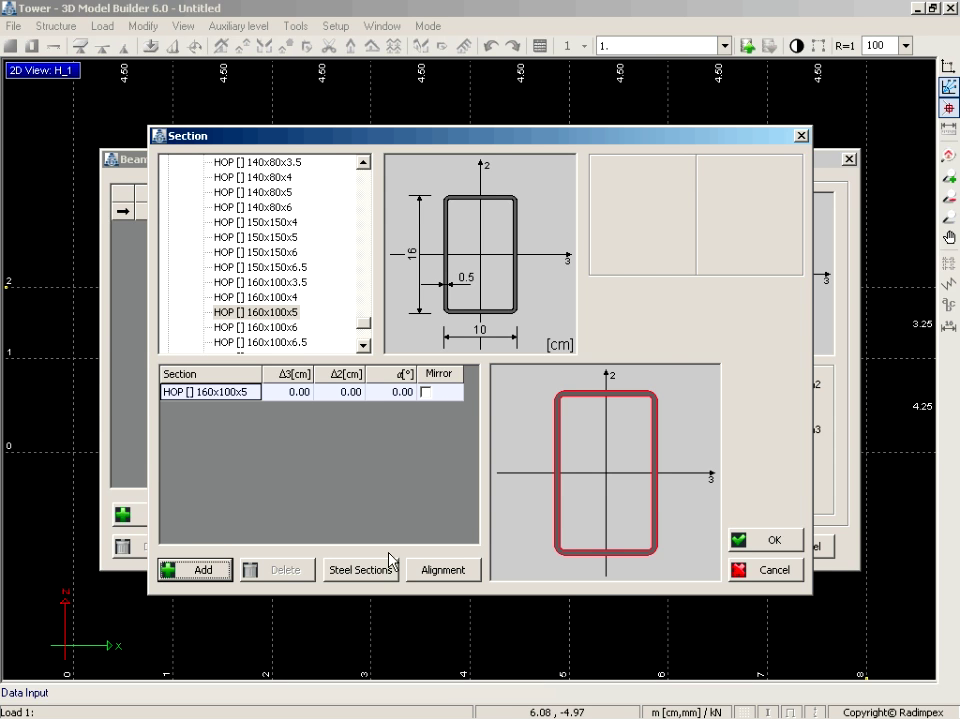
{"action": "left_click", "coordinate": [766, 540]}
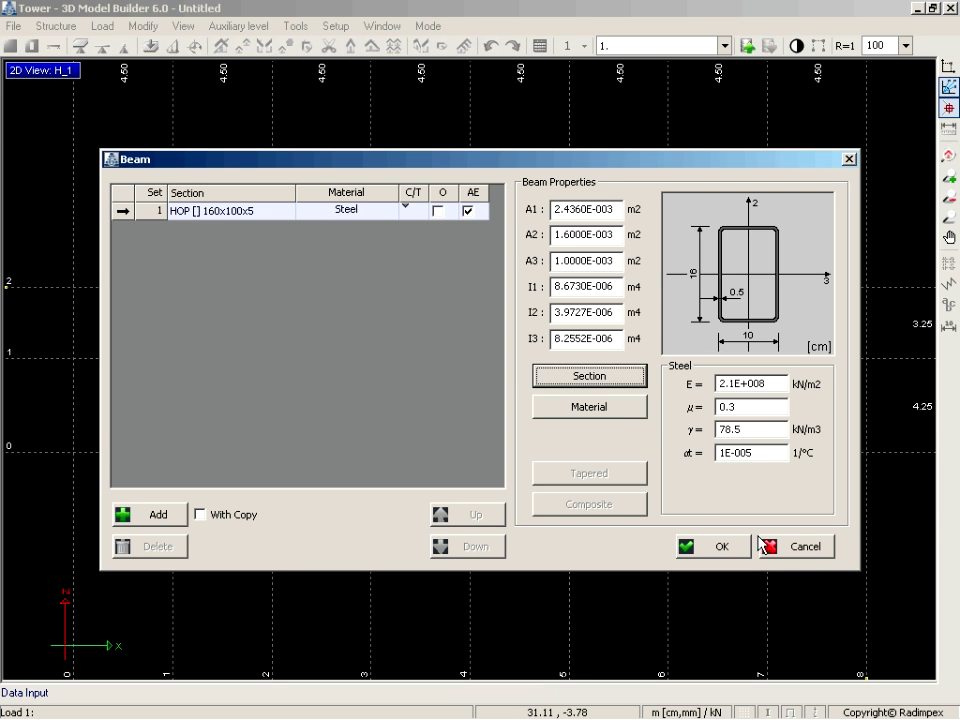
{"action": "left_click", "coordinate": [722, 547]}
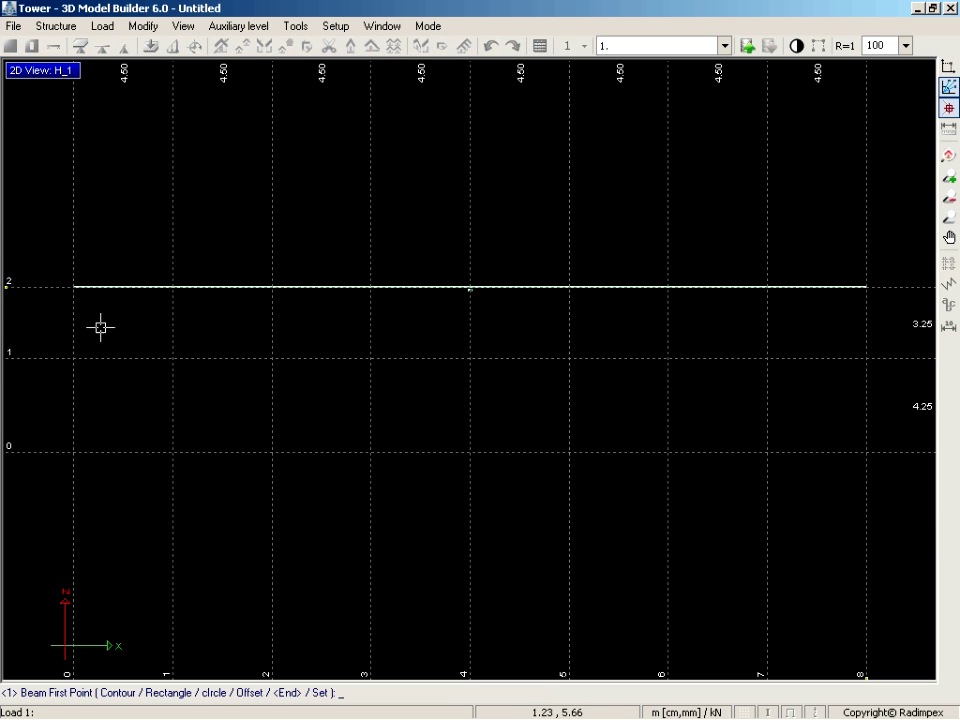
Step: Draw a second beam along axis 1 from axis 0 to axis 8
{"action": "left_click", "coordinate": [72, 355]}
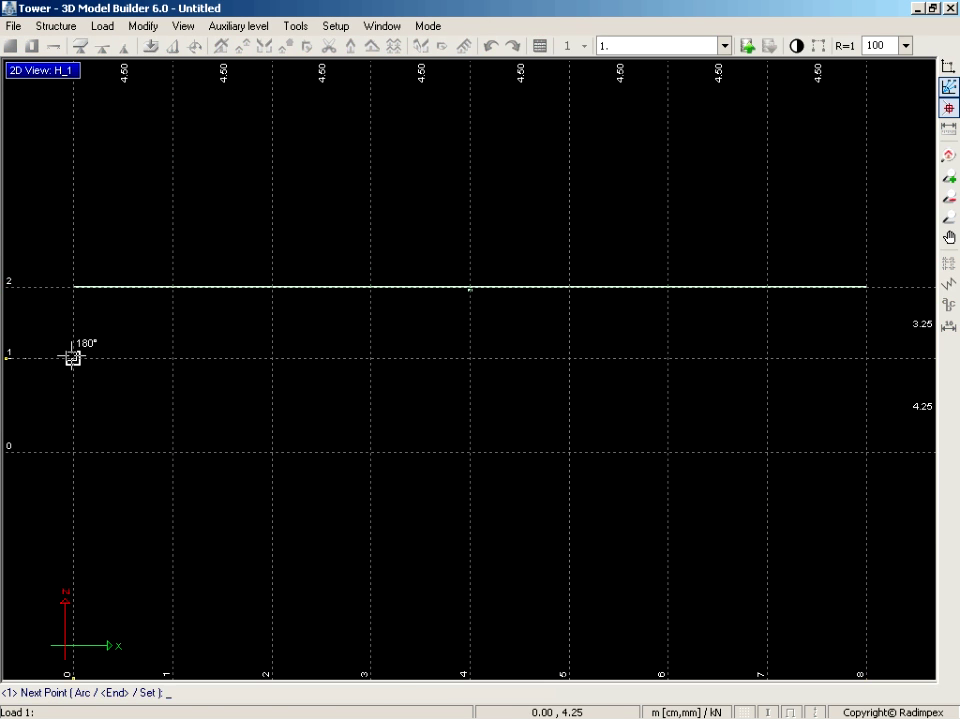
{"action": "left_click", "coordinate": [865, 358]}
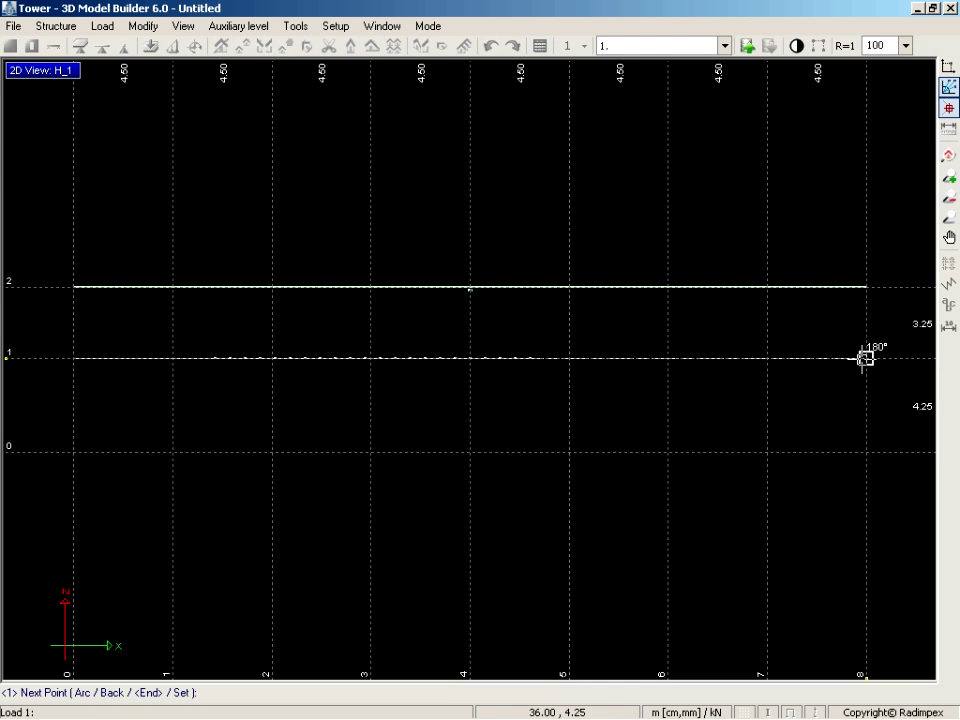
{"action": "right_click", "coordinate": [863, 358]}
{"action": "right_click", "coordinate": [862, 358]}
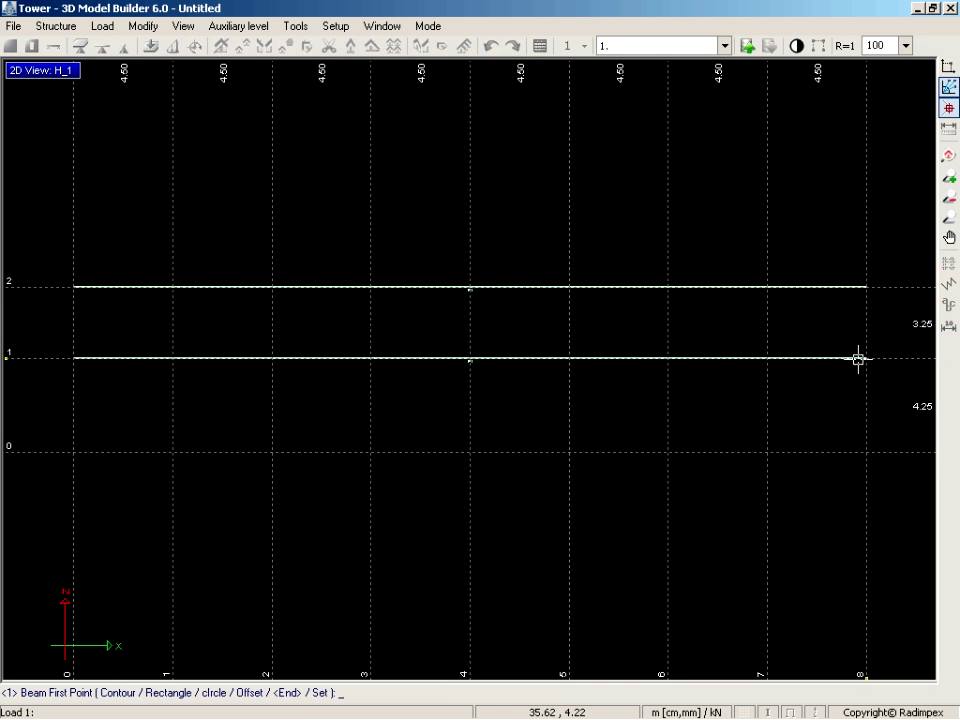
Step: Add beam set 2 with the cold-formed steel HOP [] 200x100x6.5 section
{"action": "left_click", "coordinate": [318, 692]}
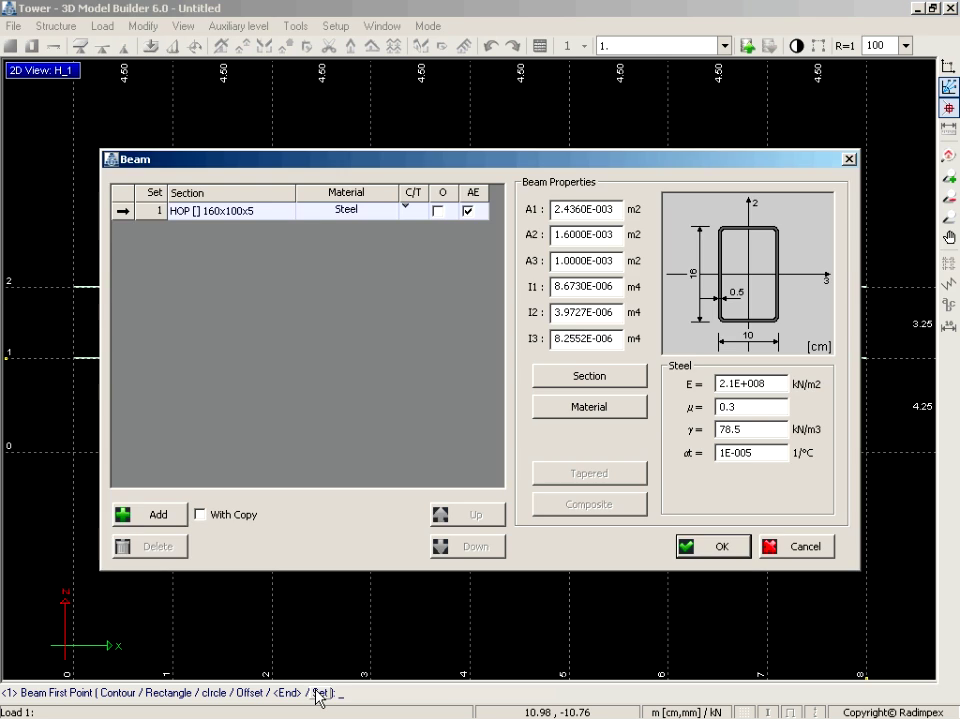
{"action": "left_click", "coordinate": [166, 518]}
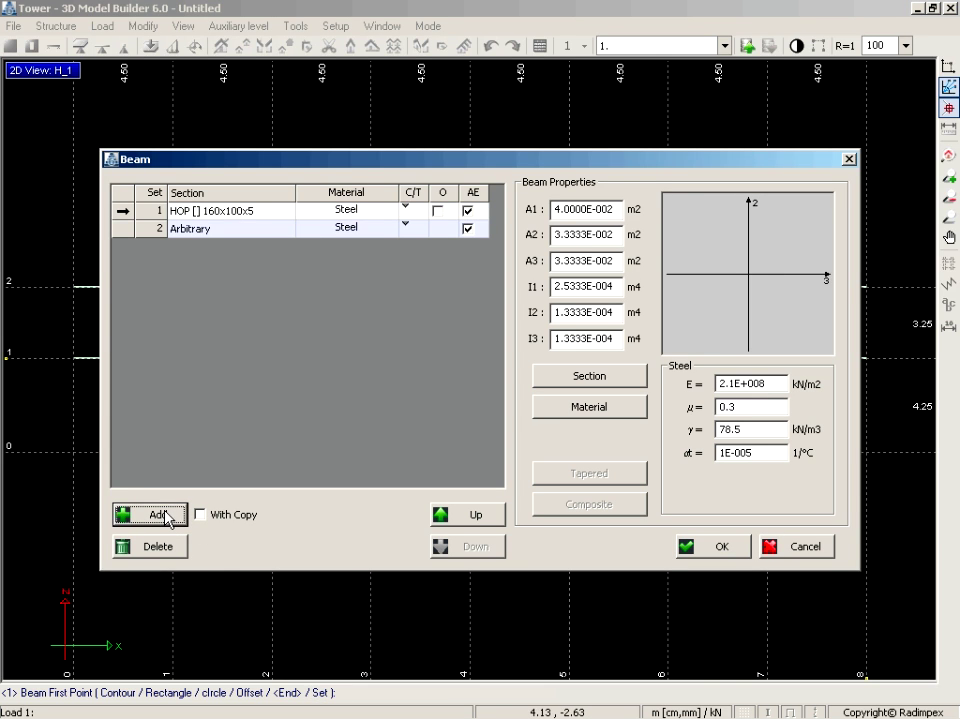
{"action": "left_click", "coordinate": [580, 379]}
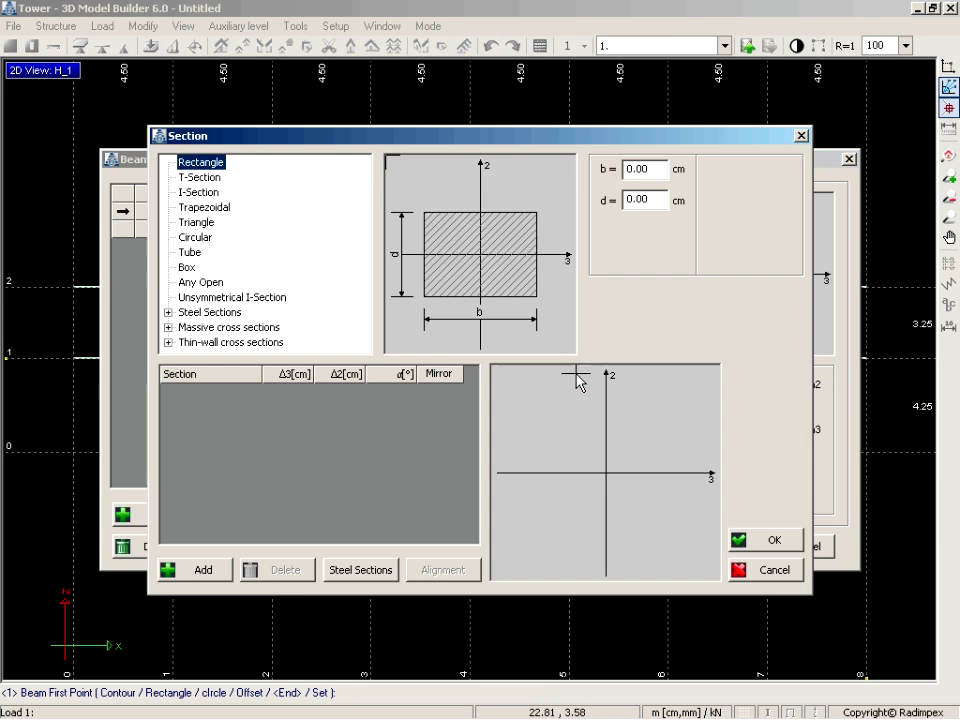
{"action": "double_click", "coordinate": [190, 313]}
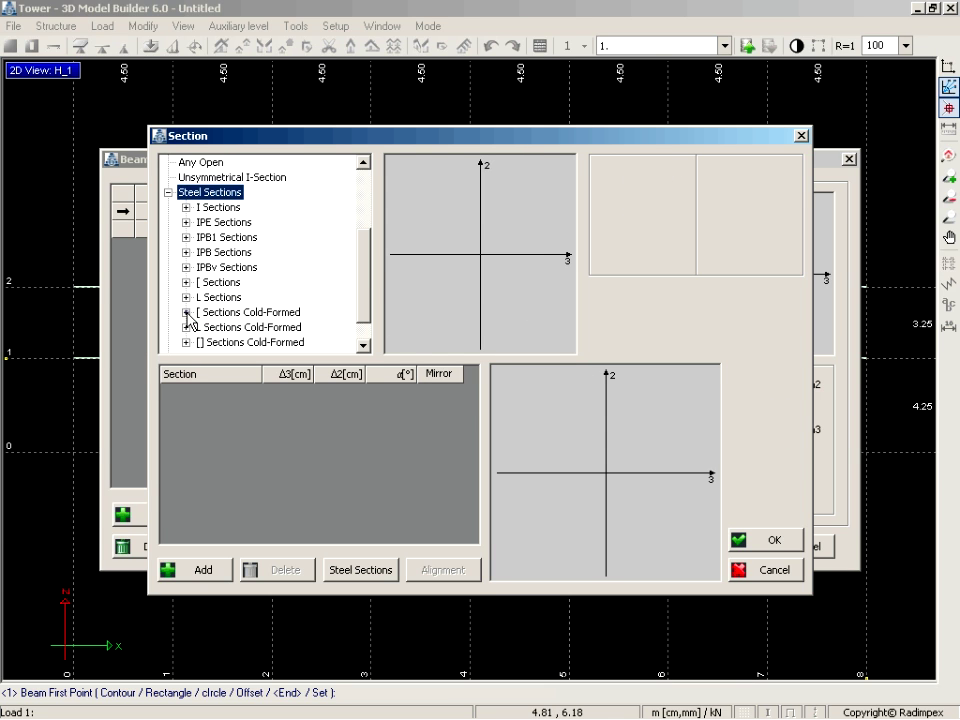
{"action": "double_click", "coordinate": [220, 343]}
{"action": "left_click_drag", "start_coordinate": [364, 195], "coordinate": [364, 340]}
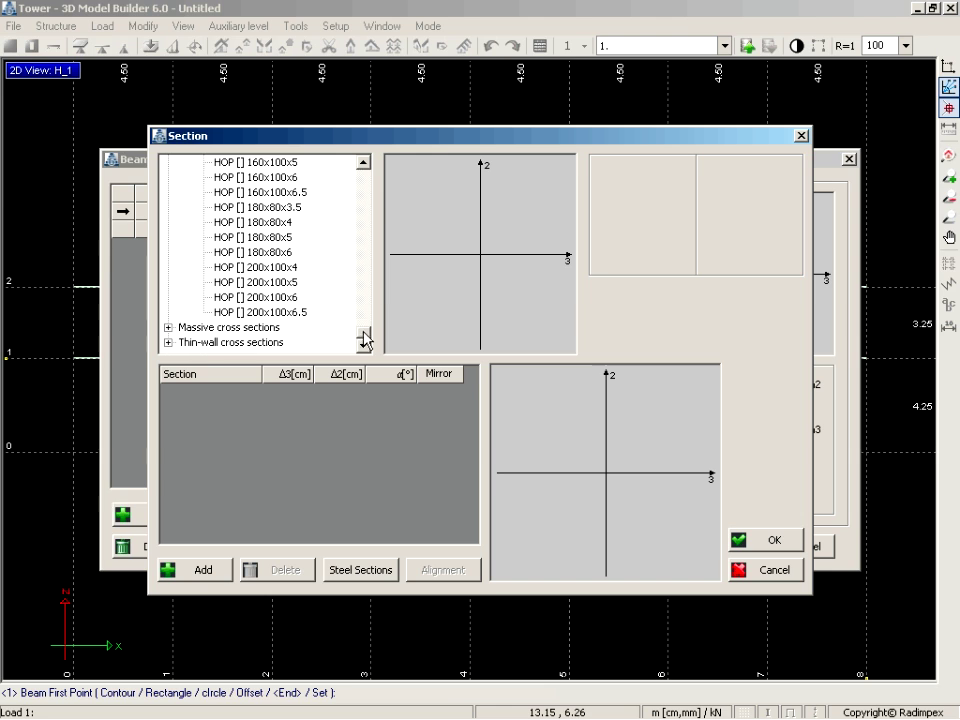
{"action": "left_click", "coordinate": [298, 313]}
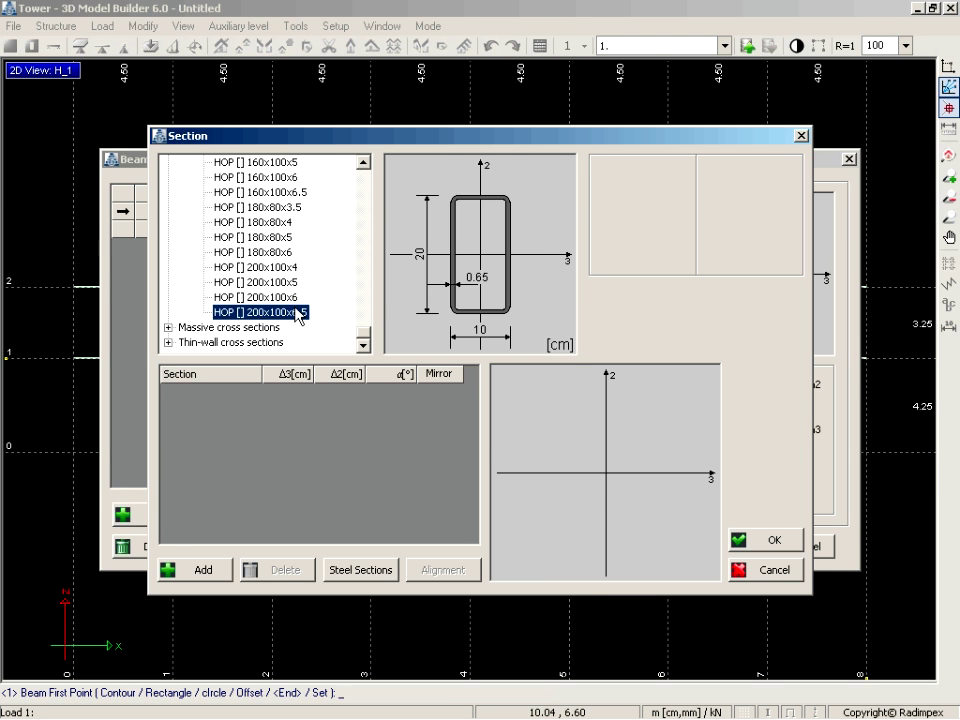
{"action": "left_click", "coordinate": [194, 572]}
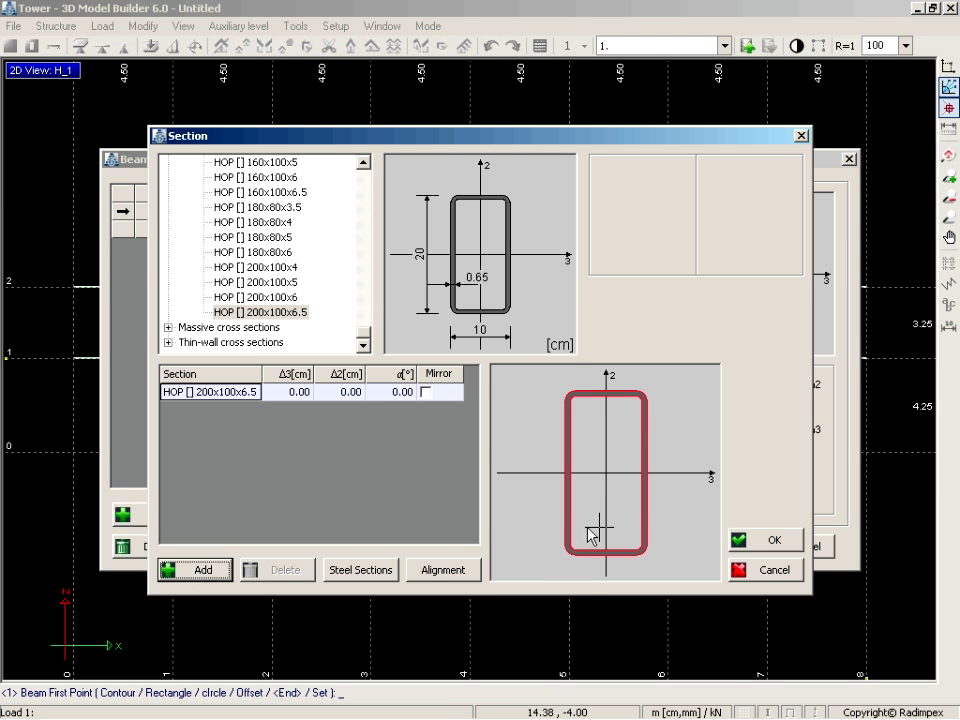
{"action": "left_click", "coordinate": [757, 545]}
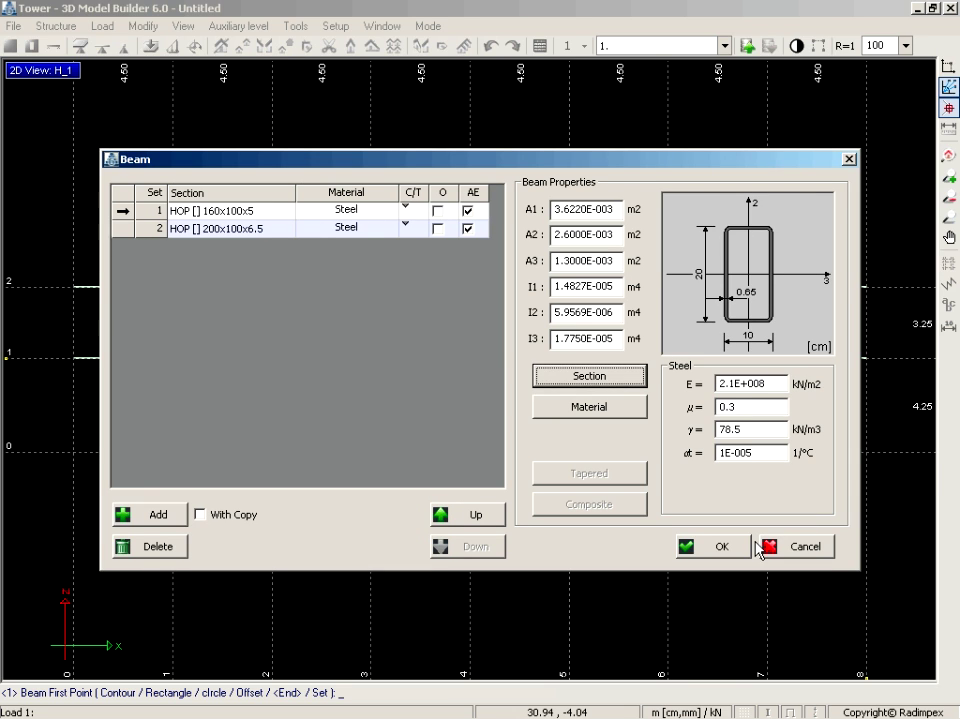
{"action": "left_click", "coordinate": [729, 545]}
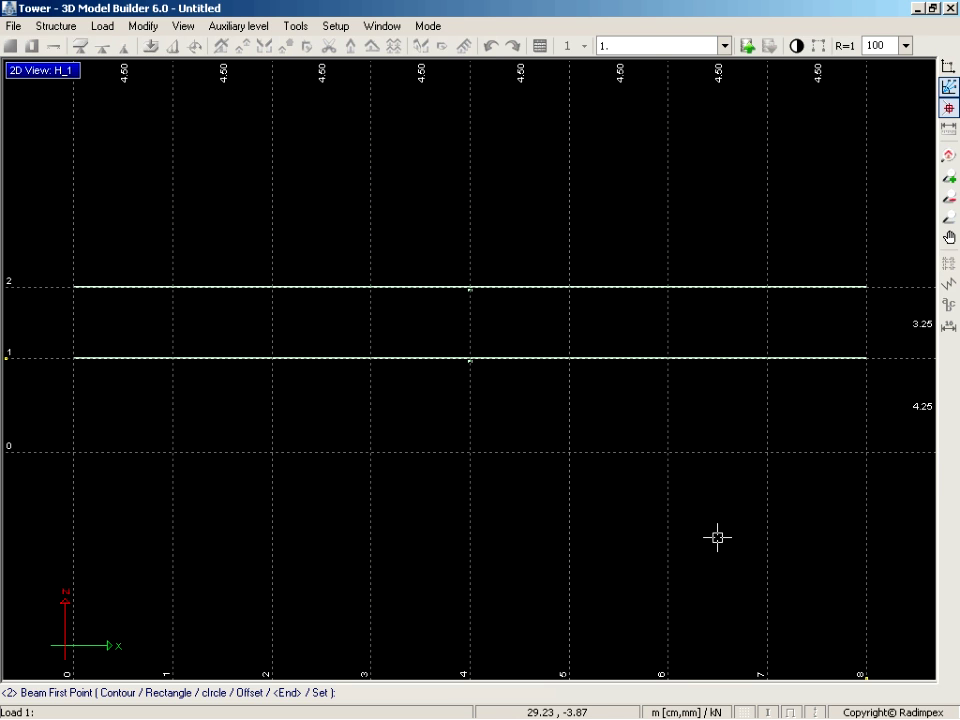
Step: Draw a set-2 column on grid line 0 from level 0 up to level 2
{"action": "left_click", "coordinate": [73, 452]}
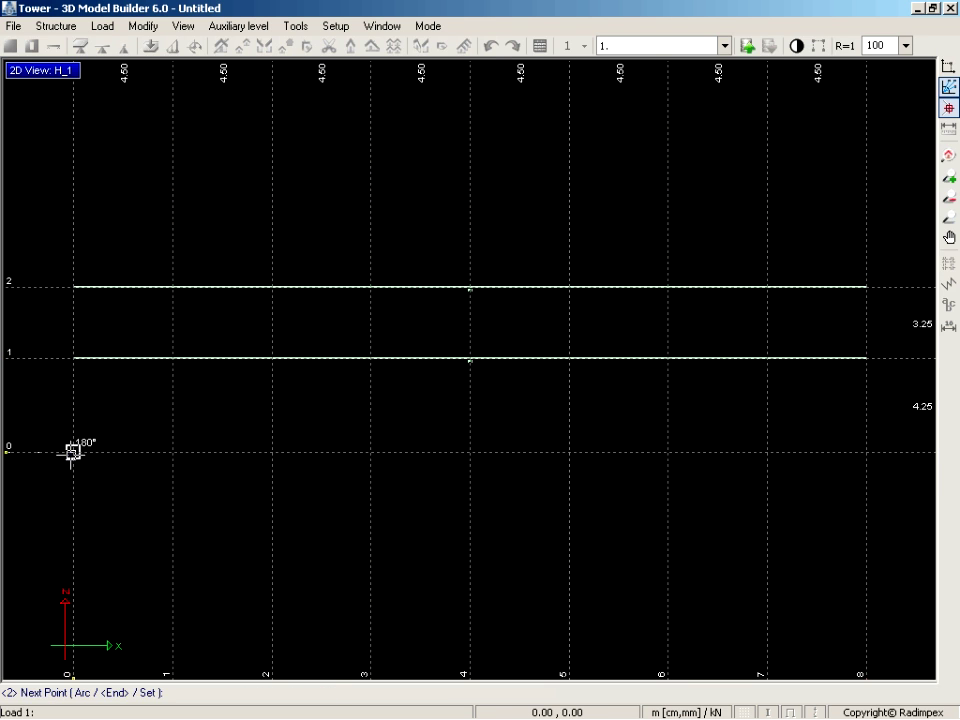
{"action": "left_click", "coordinate": [73, 287]}
{"action": "right_click", "coordinate": [74, 288]}
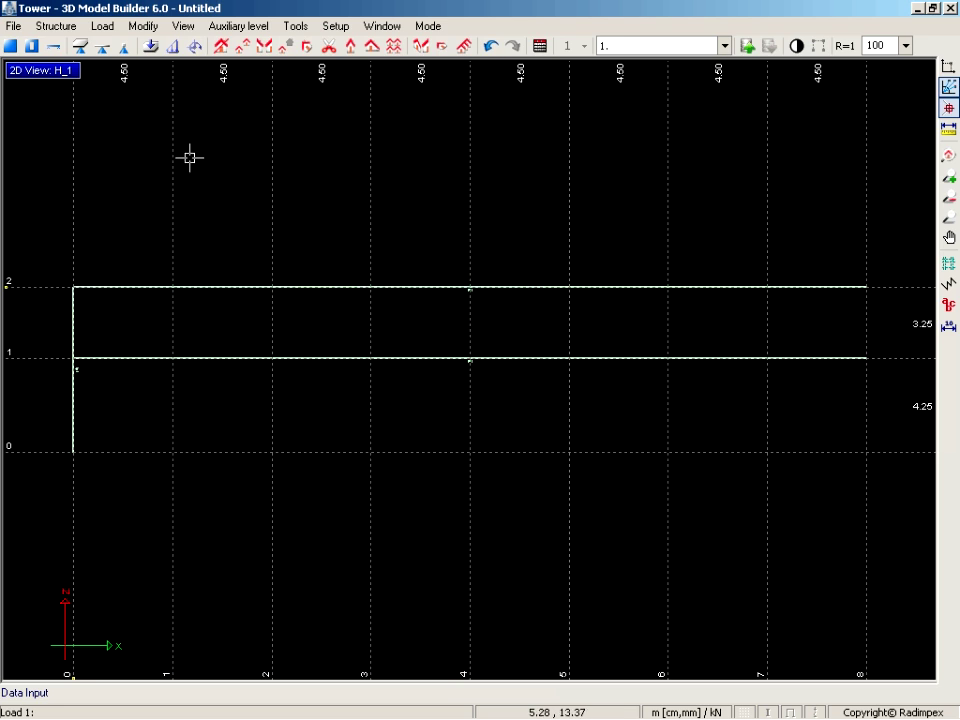
Step: Copy the grid-0 column eight times at 4.50 spacing onto grid lines 1 through 8
{"action": "left_click", "coordinate": [245, 45]}
{"action": "left_click", "coordinate": [72, 323]}
{"action": "right_click", "coordinate": [71, 324]}
{"action": "left_click", "coordinate": [73, 287]}
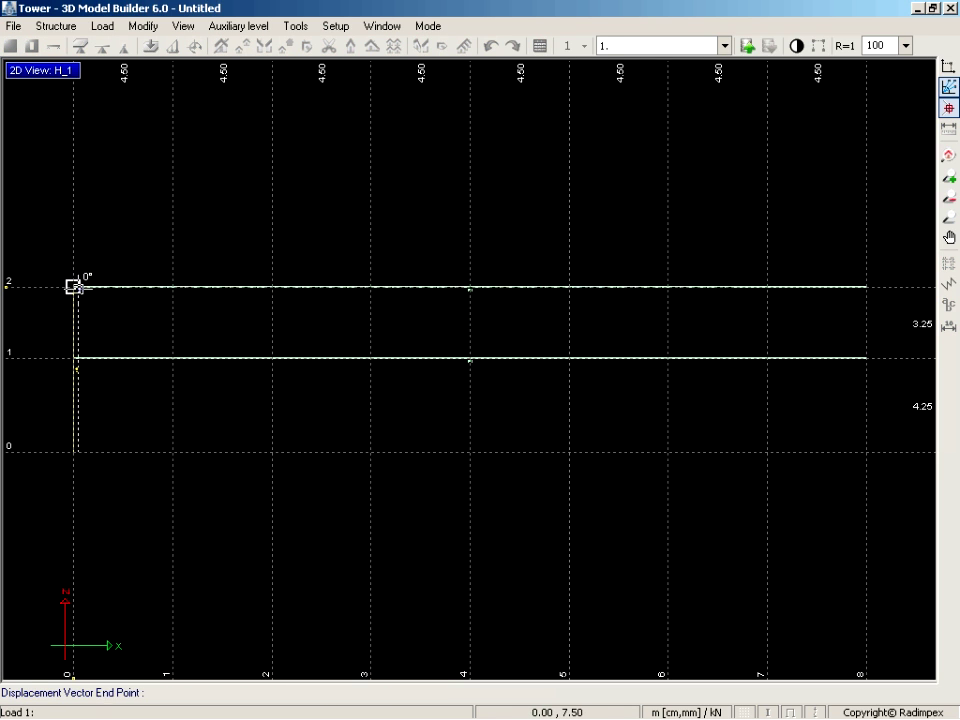
{"action": "left_click", "coordinate": [170, 287]}
{"action": "type", "text": "8"}
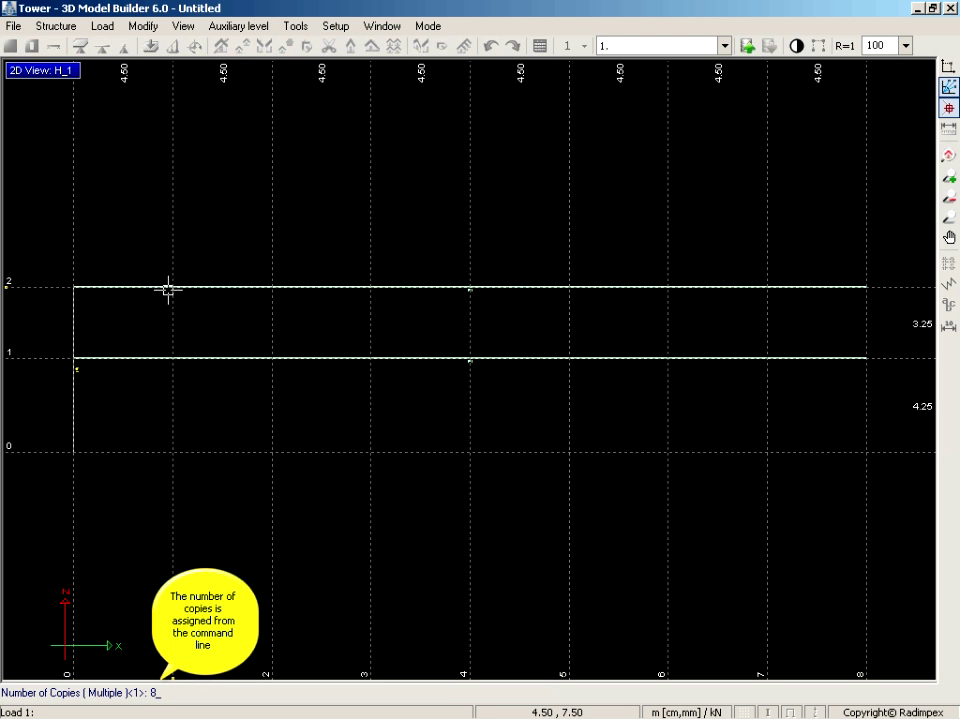
{"action": "key", "text": "Return"}
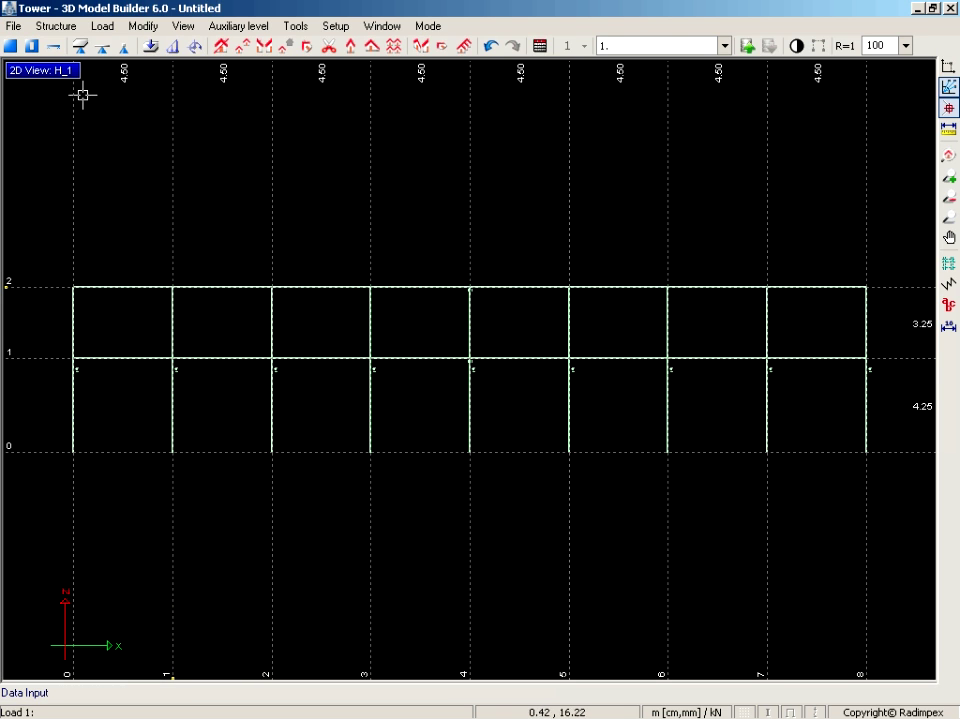
{"action": "left_click", "coordinate": [54, 46]}
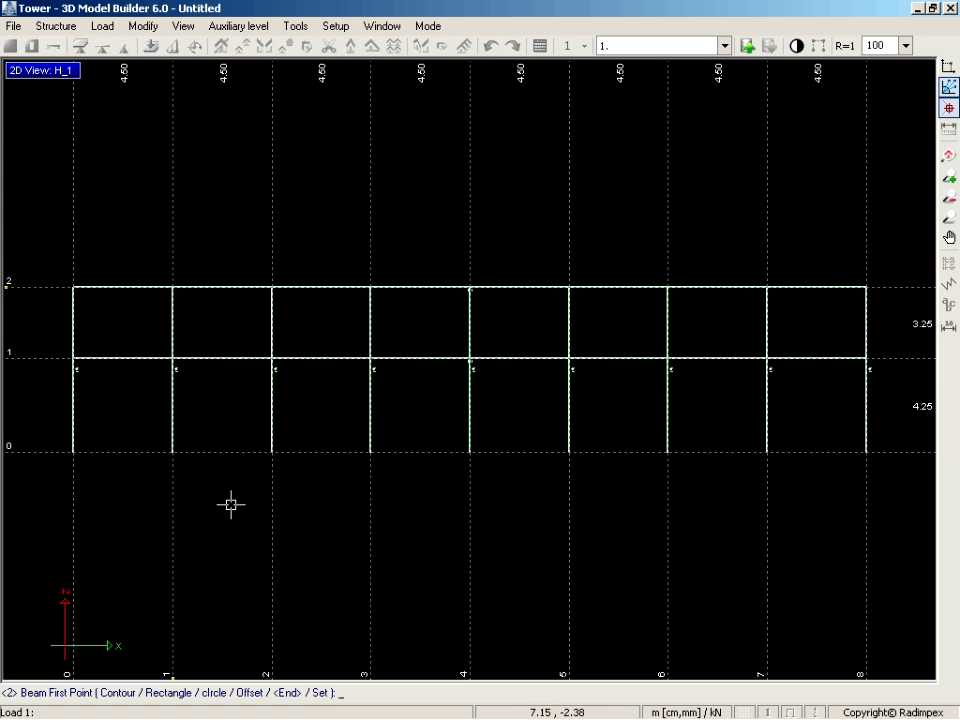
{"action": "left_click", "coordinate": [320, 693]}
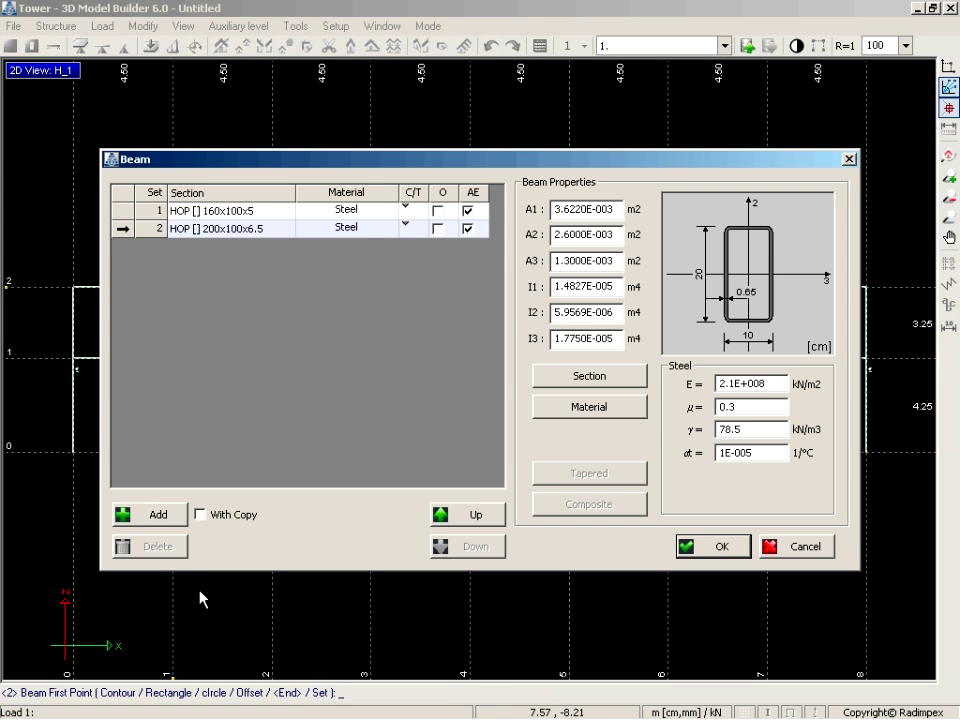
Step: Add beam set 3 with the cold-formed steel HOP [] 80x80x3 square hollow section
{"action": "left_click", "coordinate": [158, 516]}
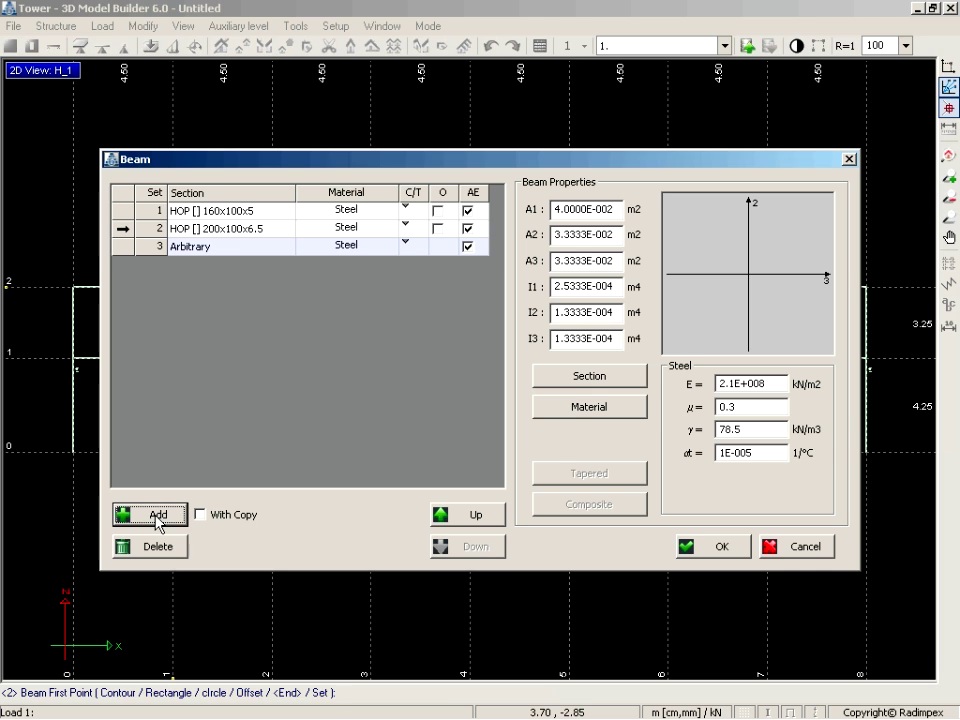
{"action": "left_click", "coordinate": [591, 380]}
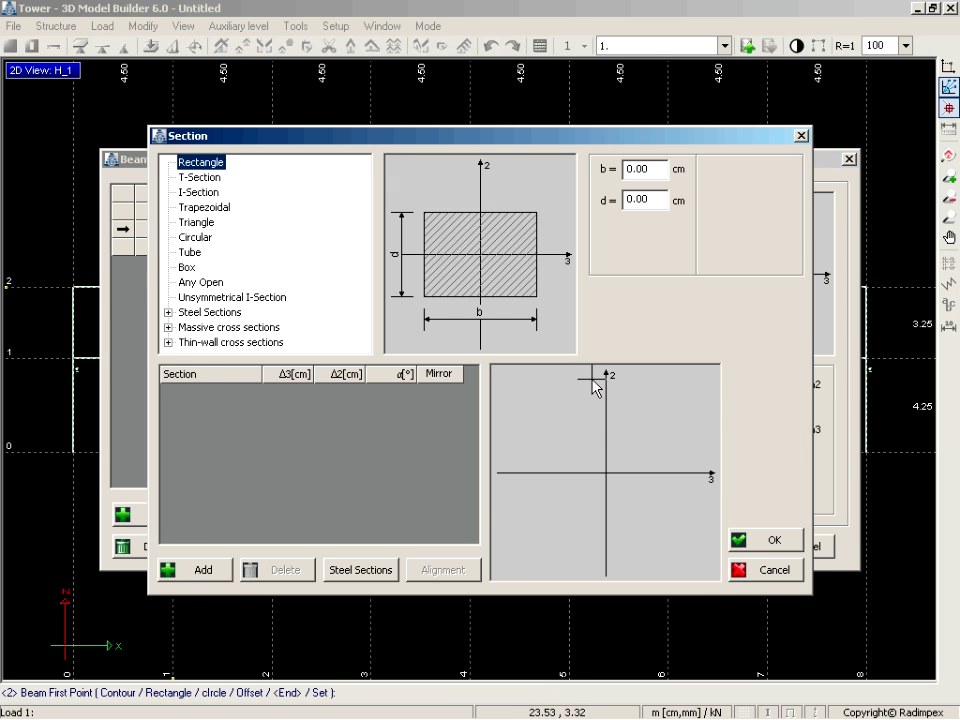
{"action": "double_click", "coordinate": [214, 313]}
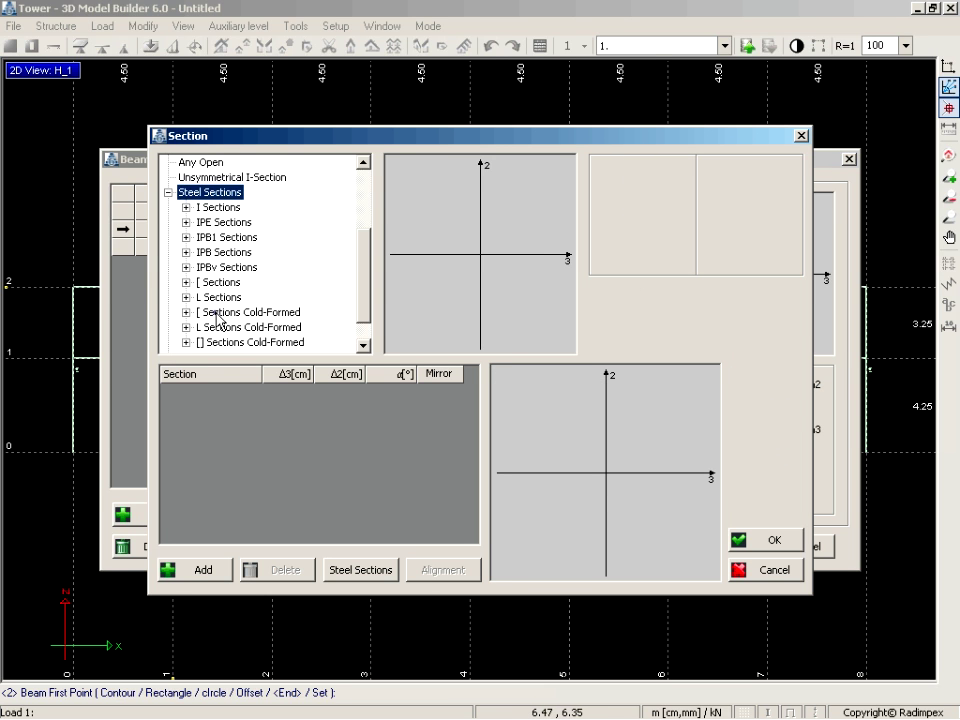
{"action": "double_click", "coordinate": [222, 342]}
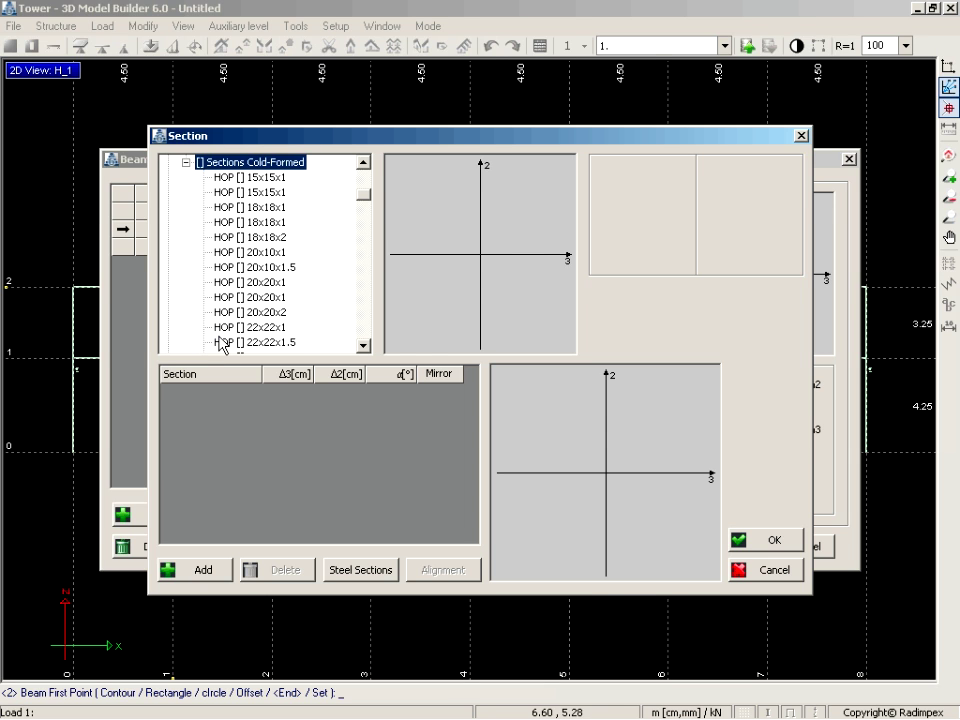
{"action": "left_click_drag", "start_coordinate": [364, 195], "coordinate": [363, 276]}
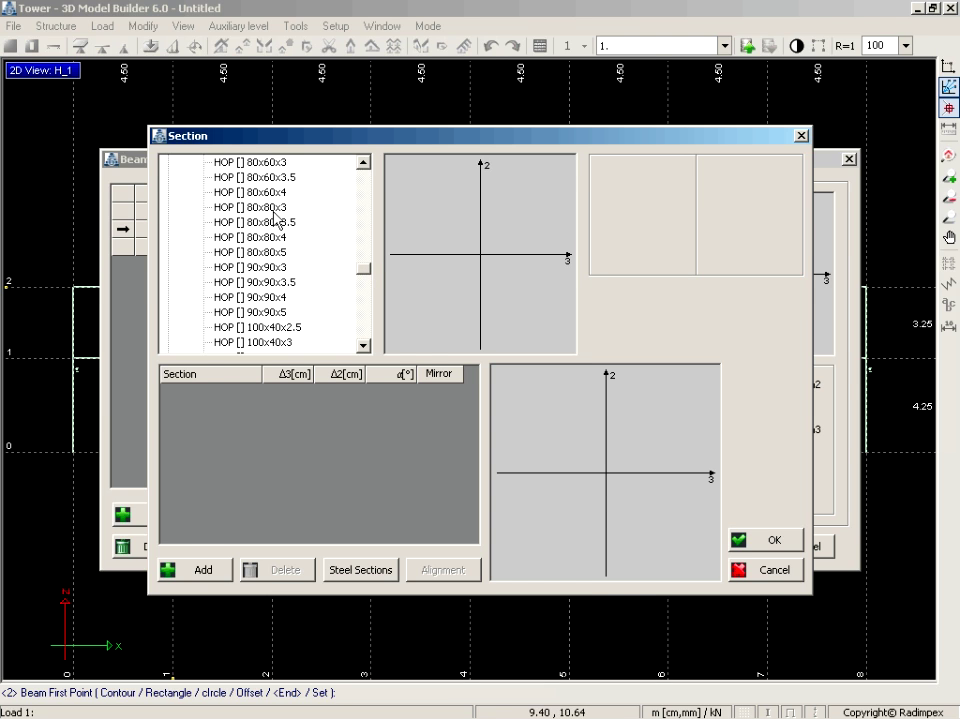
{"action": "left_click", "coordinate": [275, 208]}
{"action": "left_click", "coordinate": [199, 569]}
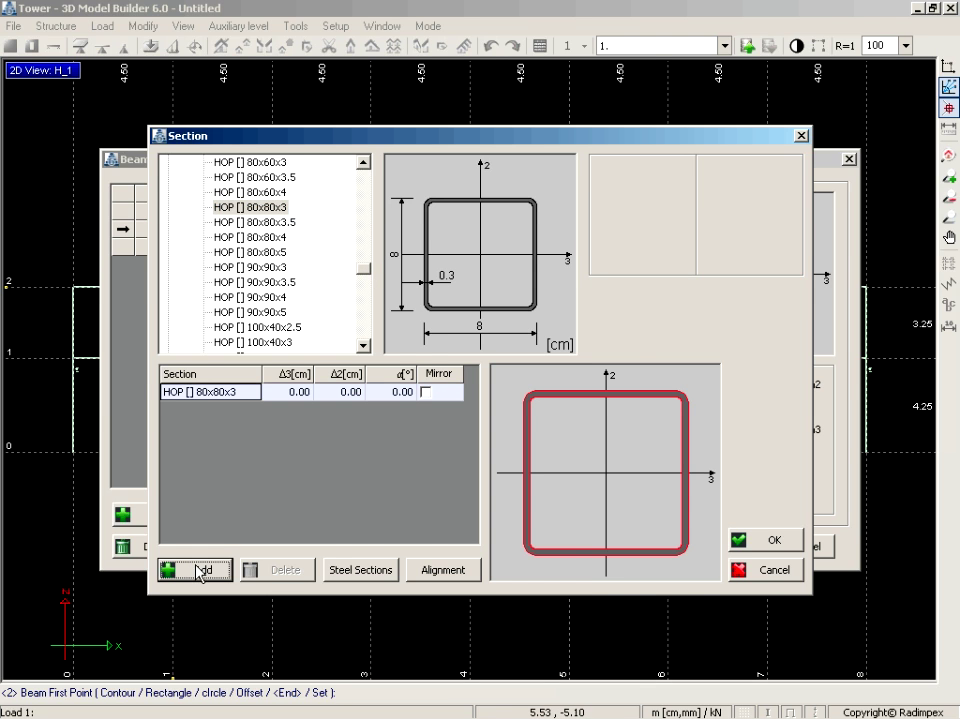
{"action": "left_click", "coordinate": [789, 543]}
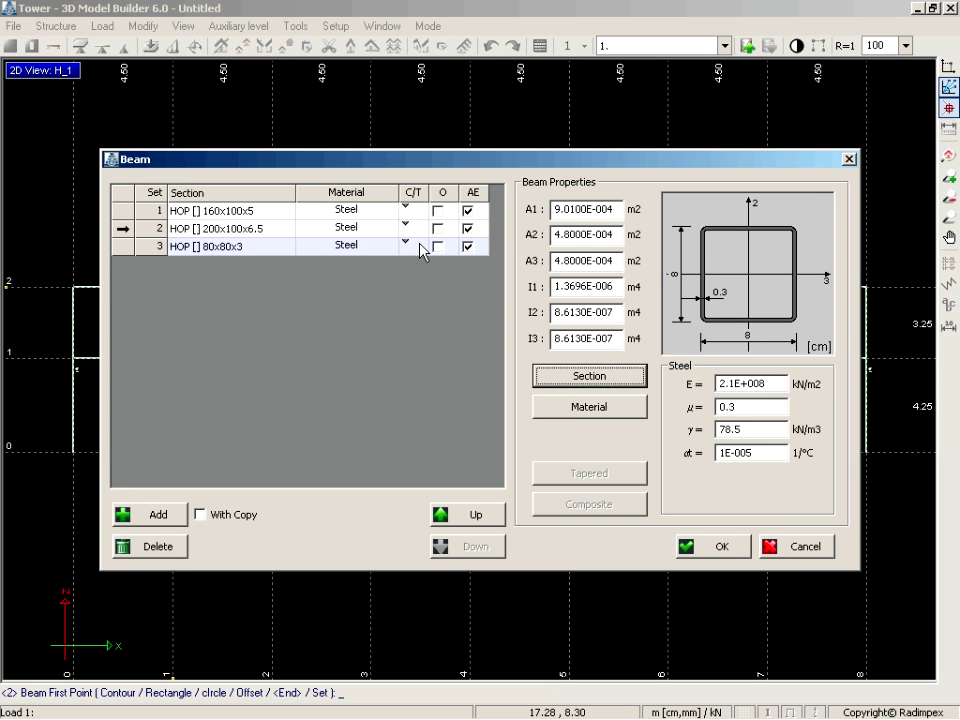
Step: Make beam set 3 a tension-only truss with unit weight γ set to 0
{"action": "left_click", "coordinate": [420, 248]}
{"action": "left_click", "coordinate": [421, 250]}
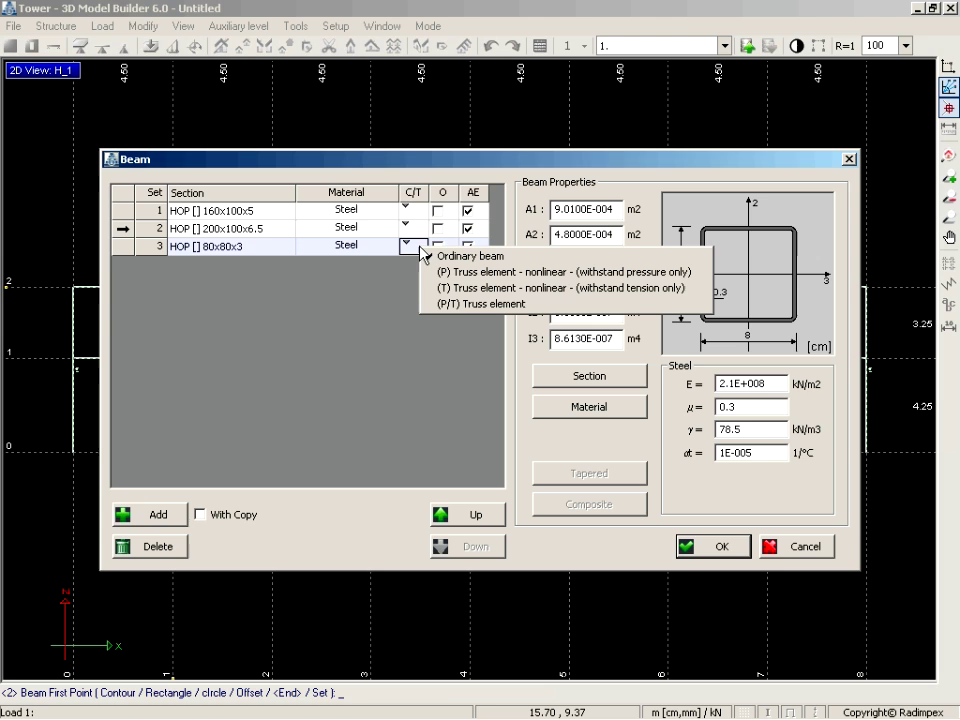
{"action": "left_click", "coordinate": [464, 288]}
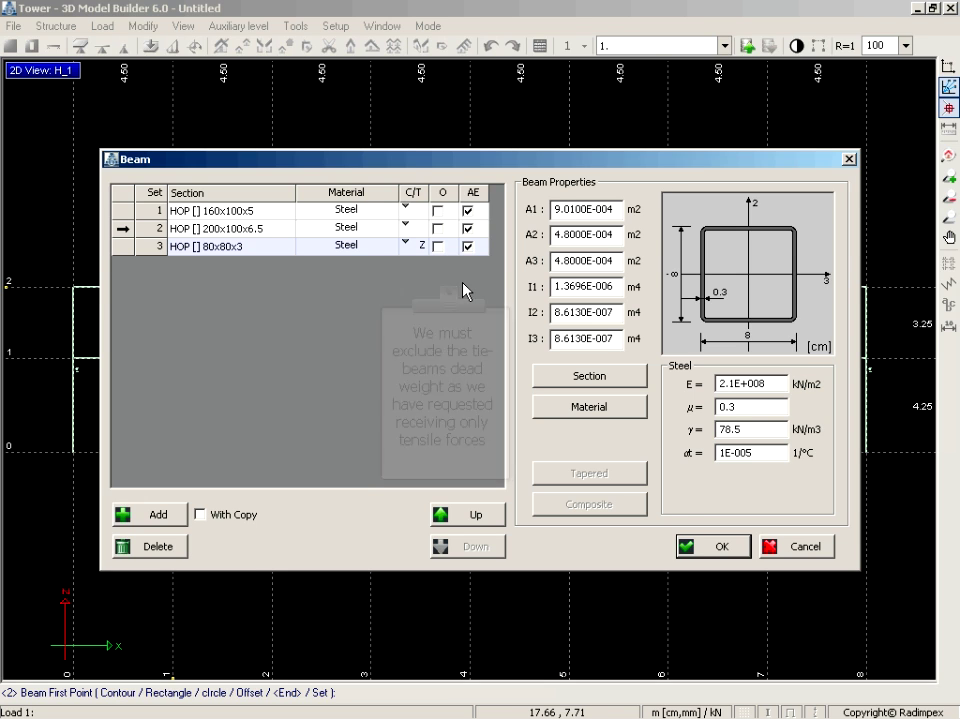
{"action": "type", "text": "0"}
{"action": "key", "text": "Tab"}
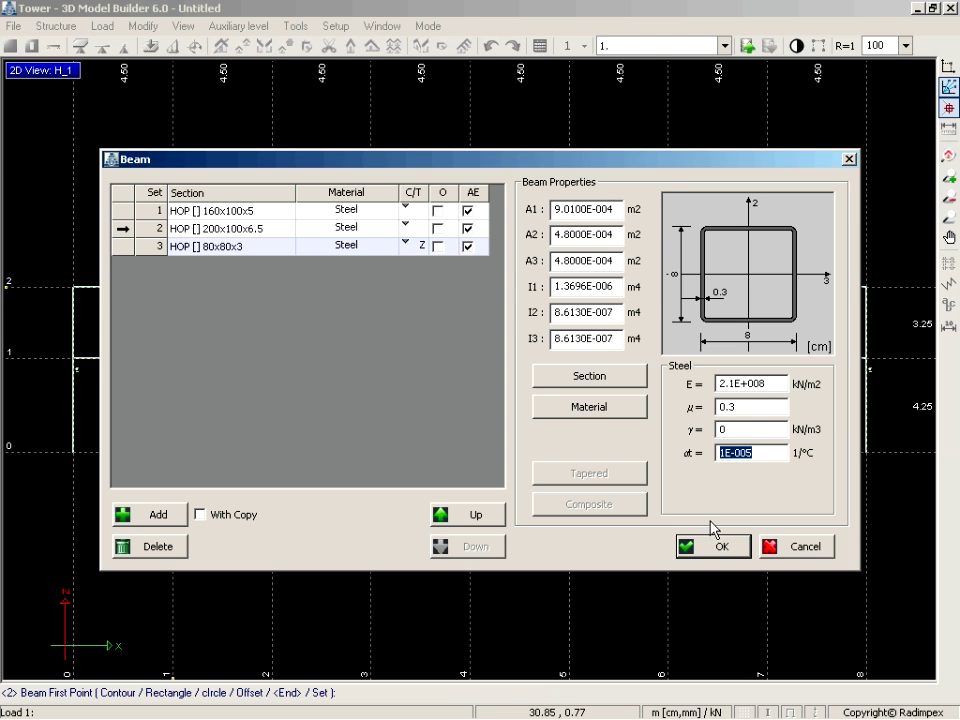
{"action": "left_click", "coordinate": [718, 548]}
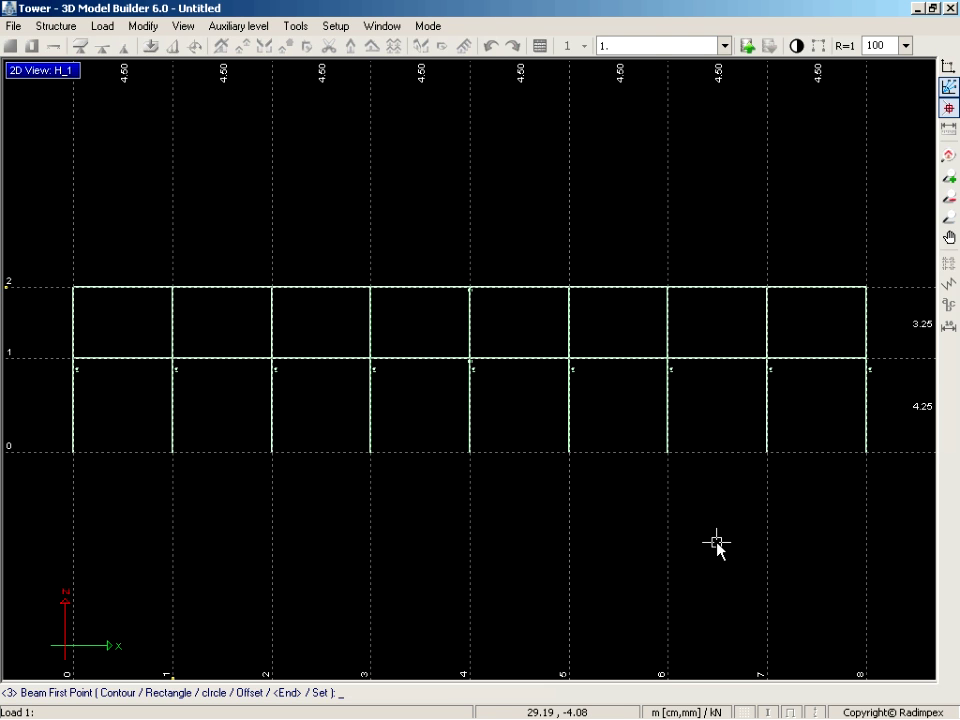
Step: Draw the upper-storey crossing braces between grid lines 5 and 6, levels 1 to 2
{"action": "left_click", "coordinate": [667, 357]}
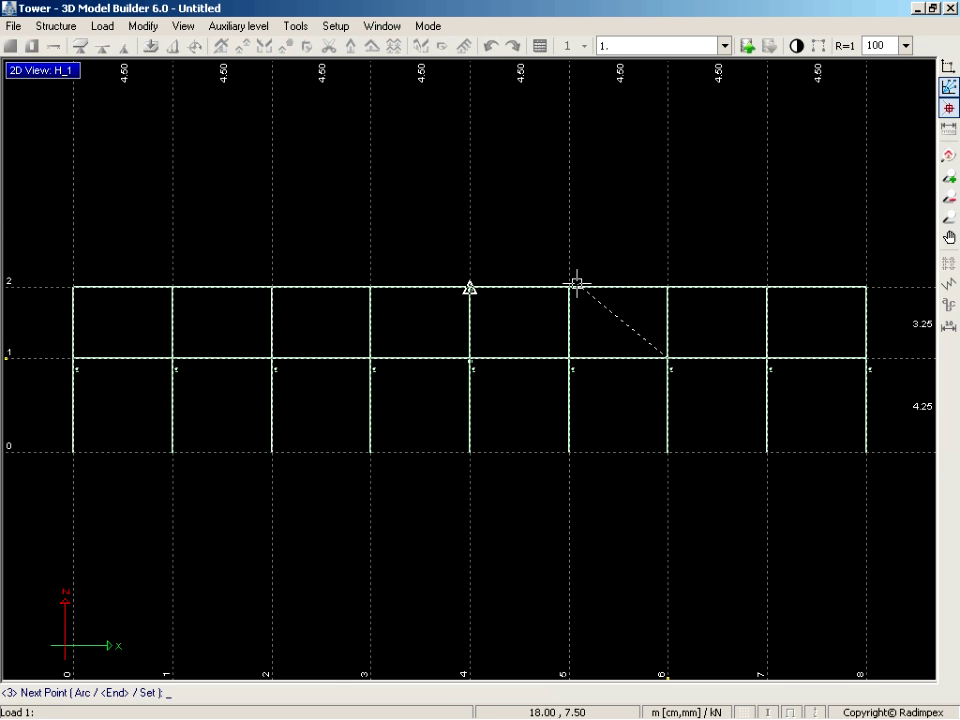
{"action": "left_click", "coordinate": [568, 287]}
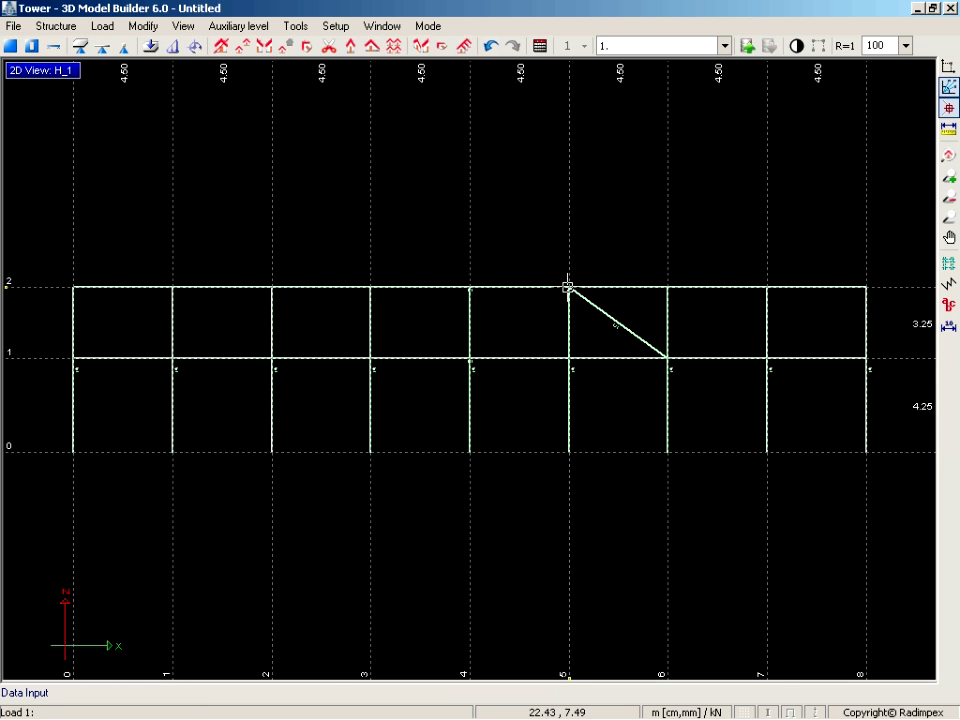
{"action": "key", "text": "Return"}
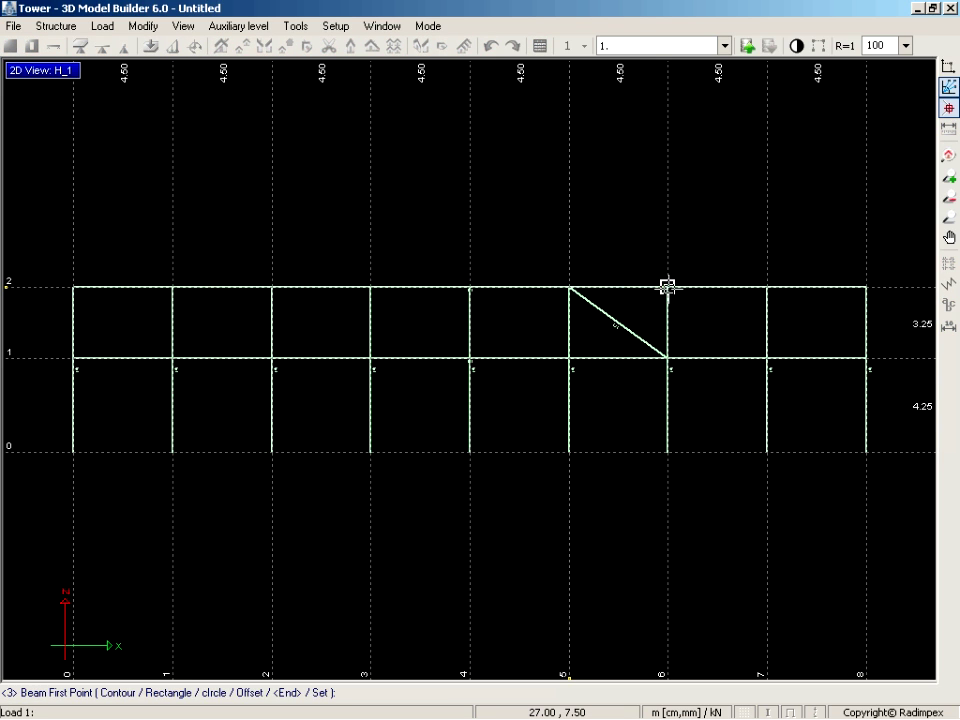
{"action": "left_click", "coordinate": [666, 287]}
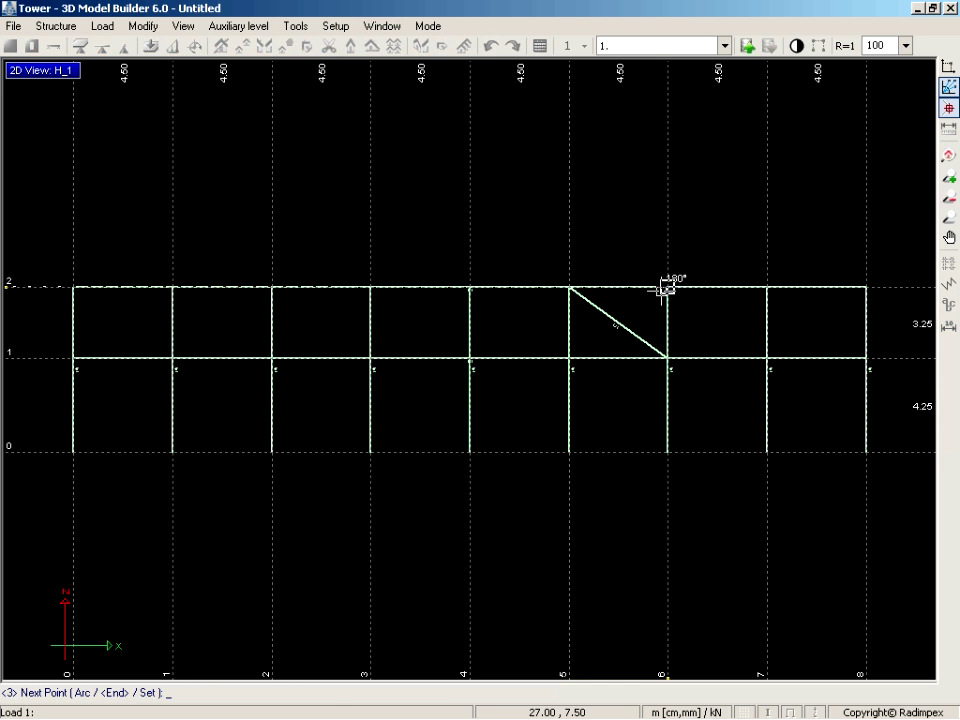
{"action": "left_click", "coordinate": [568, 357]}
{"action": "key", "text": "Return"}
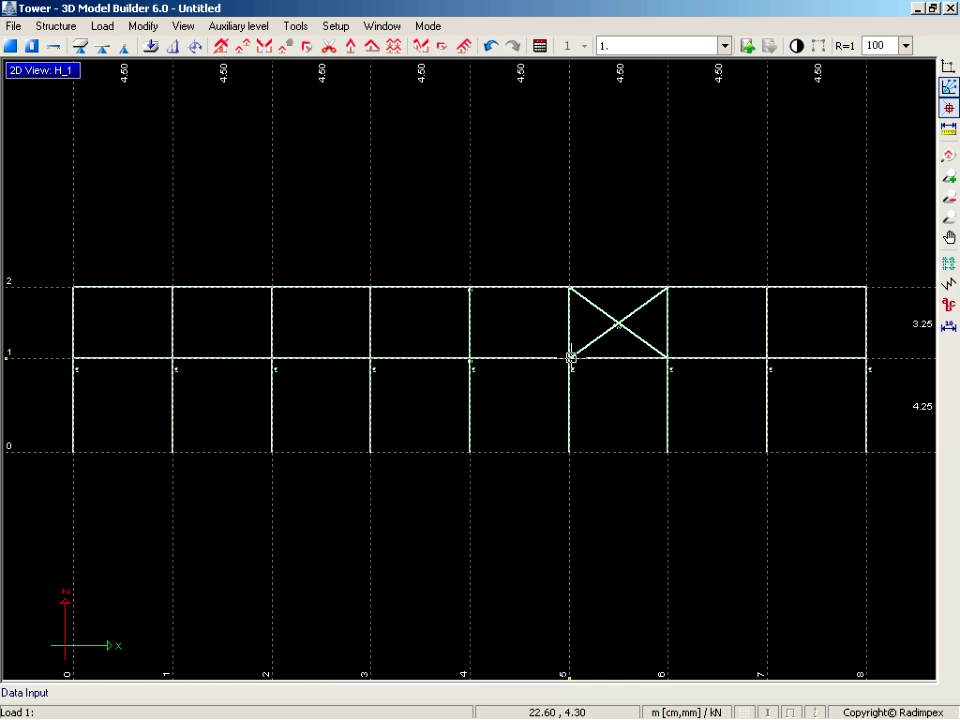
Step: Draw the lower-storey crossing braces between grid lines 5 and 6, levels 0 to 1
{"action": "key", "text": "Return"}
{"action": "left_click", "coordinate": [666, 357]}
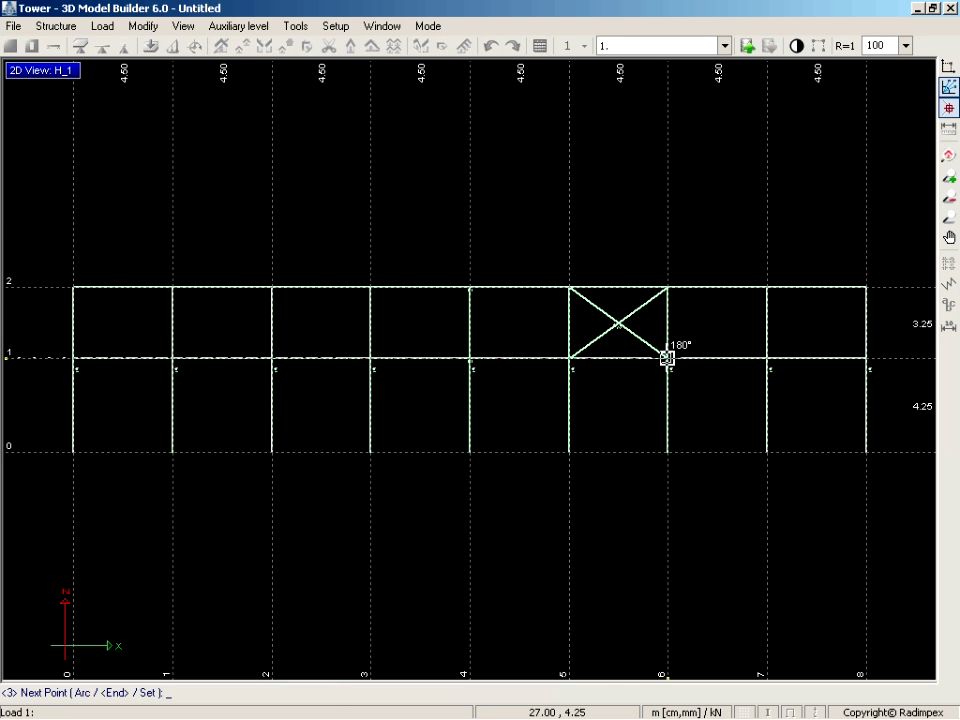
{"action": "left_click", "coordinate": [568, 451]}
{"action": "key", "text": "Return"}
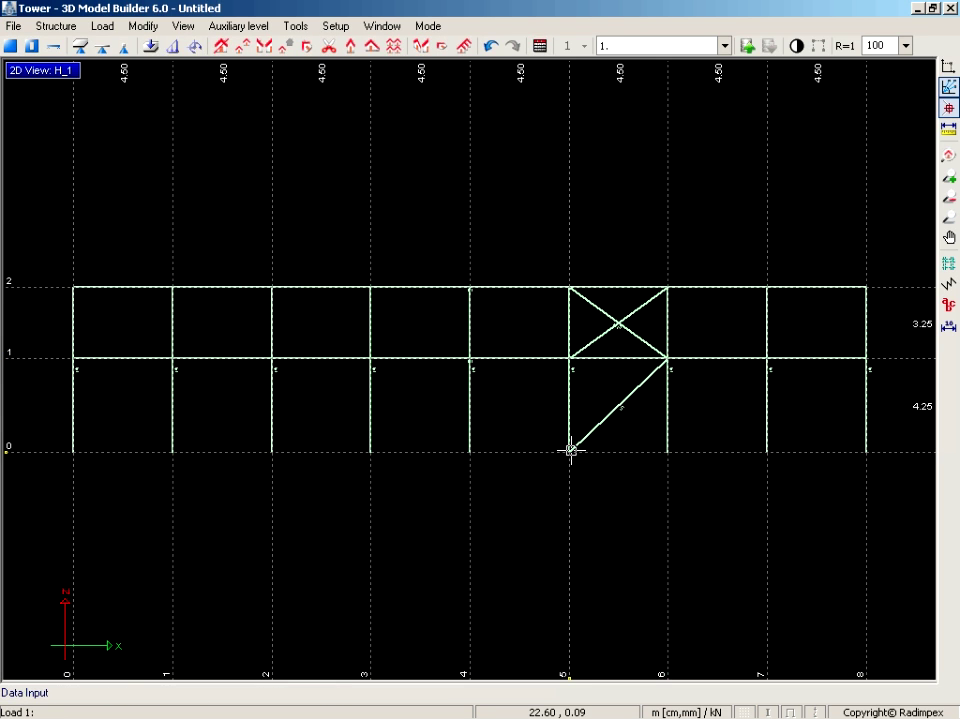
{"action": "key", "text": "Return"}
{"action": "left_click", "coordinate": [568, 357]}
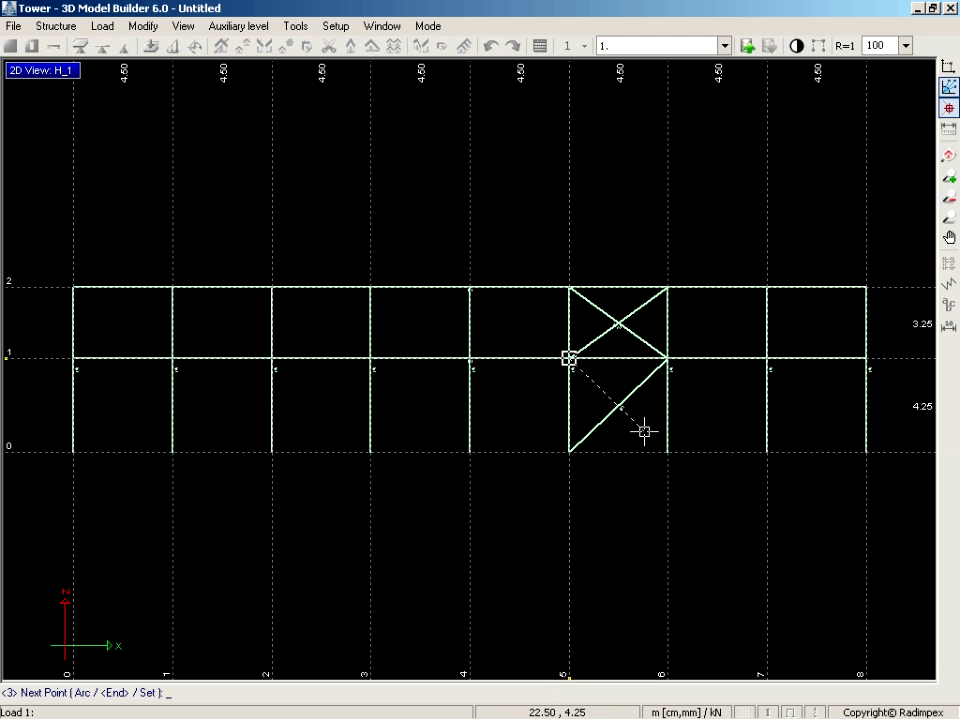
{"action": "left_click", "coordinate": [665, 451]}
{"action": "key", "text": "Return"}
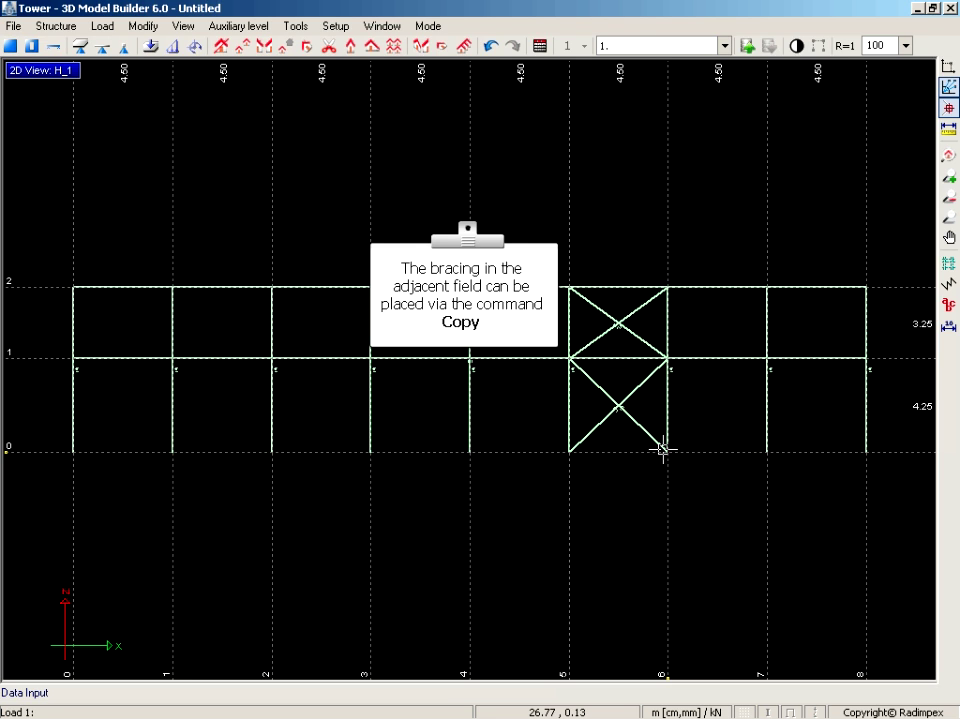
Step: Copy the upper and lower X bracing one bay left, from axis 6 to axis 5, once
{"action": "left_click", "coordinate": [243, 46]}
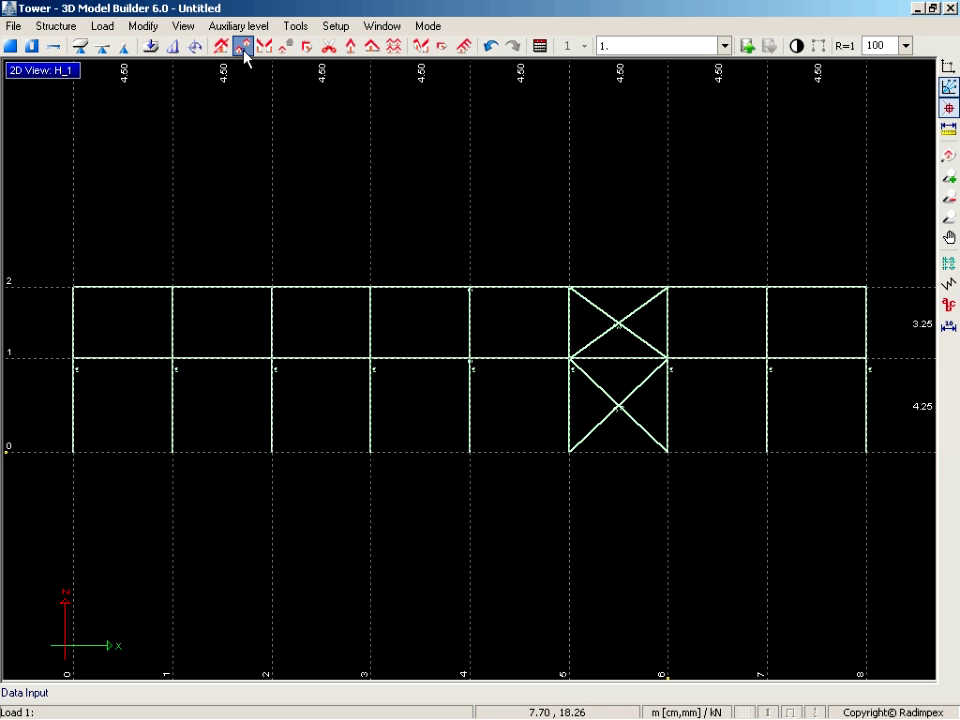
{"action": "left_click", "coordinate": [616, 325]}
{"action": "left_click", "coordinate": [616, 404]}
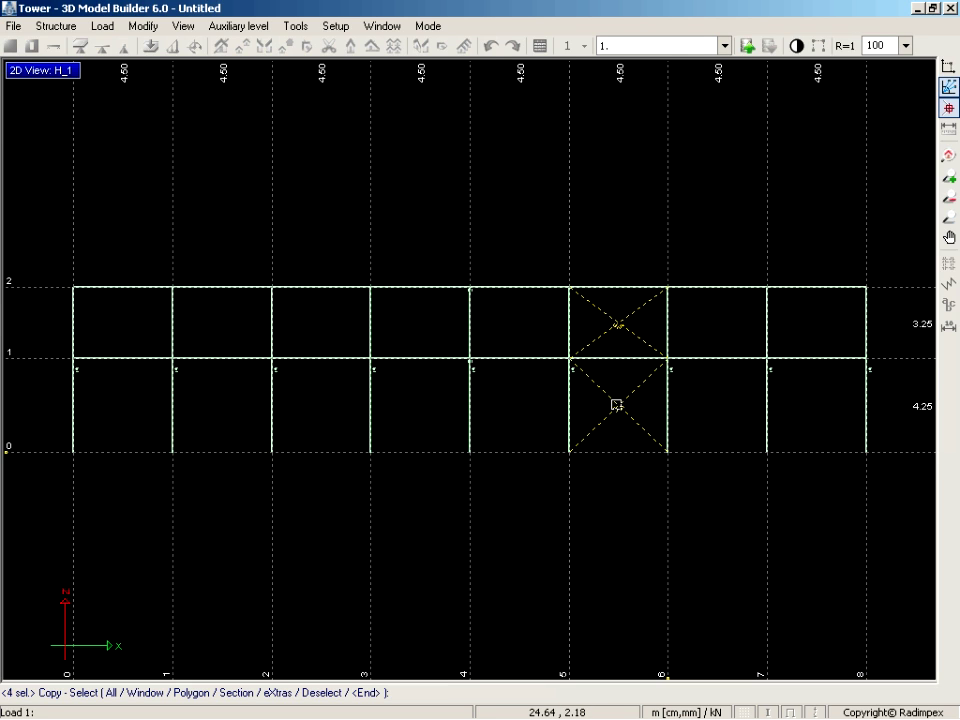
{"action": "key", "text": "Return"}
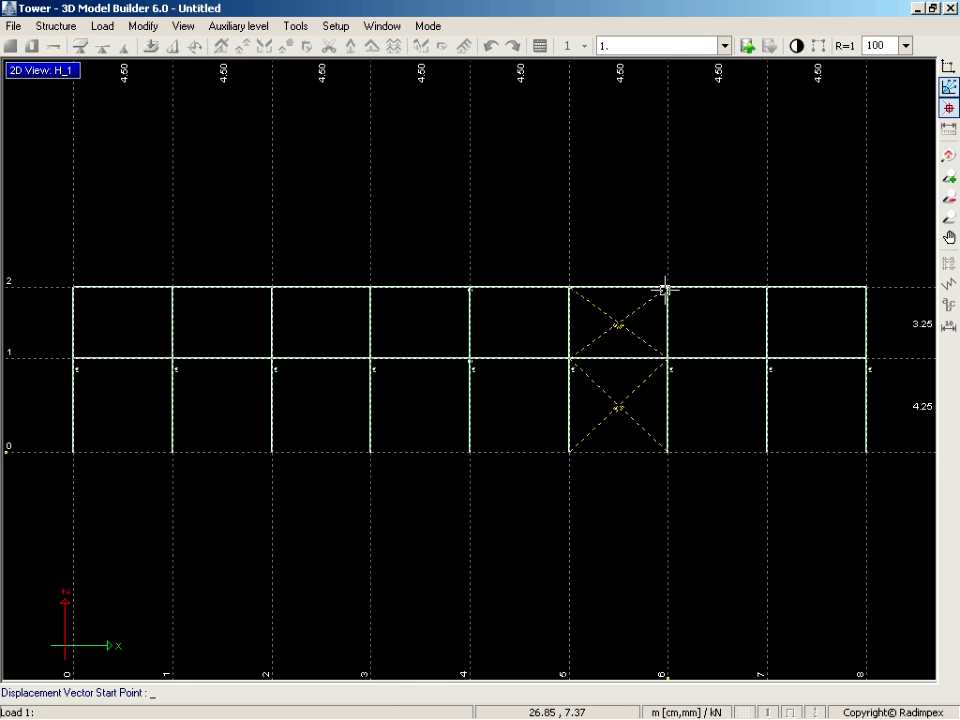
{"action": "left_click", "coordinate": [667, 287]}
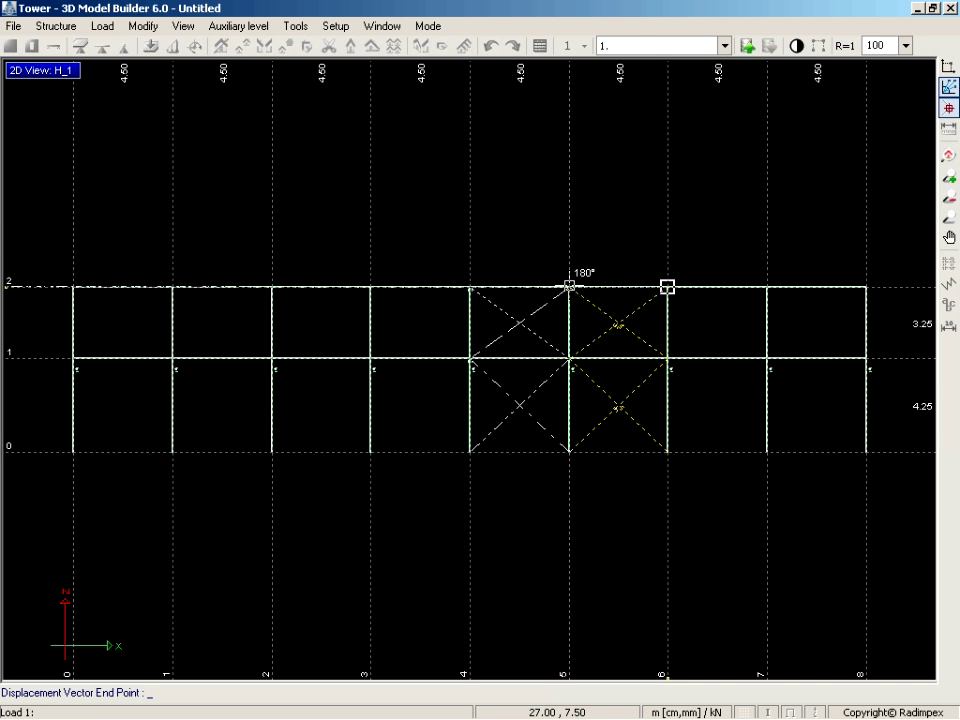
{"action": "left_click", "coordinate": [569, 287]}
{"action": "key", "text": "Return"}
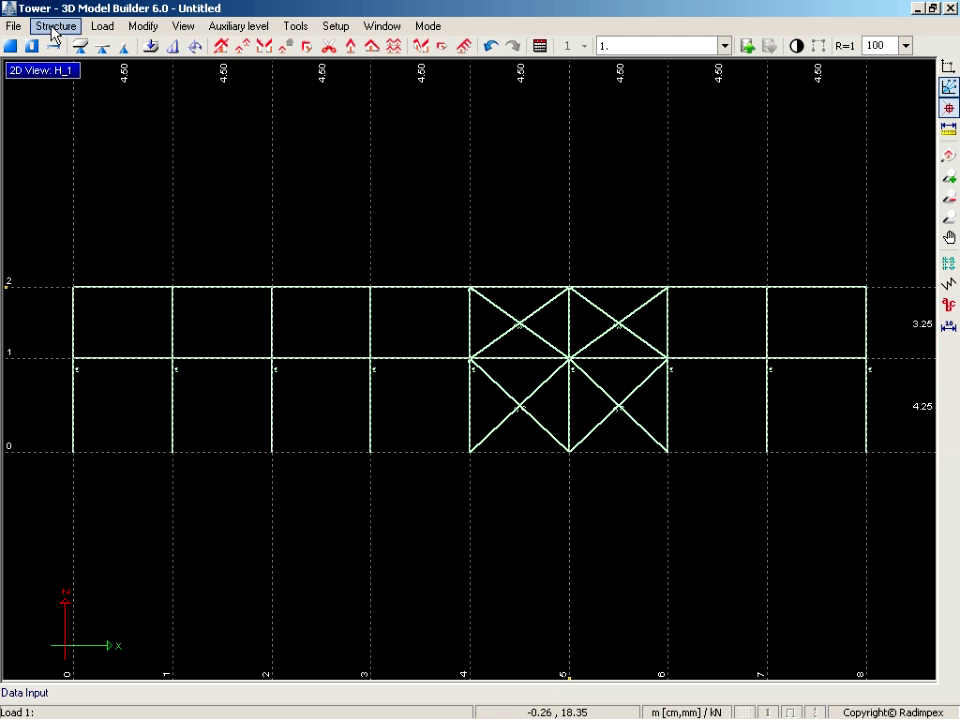
Step: Set the eight X-brace diagonals in both braced bays to bypass each other where they cross
{"action": "left_click", "coordinate": [54, 30]}
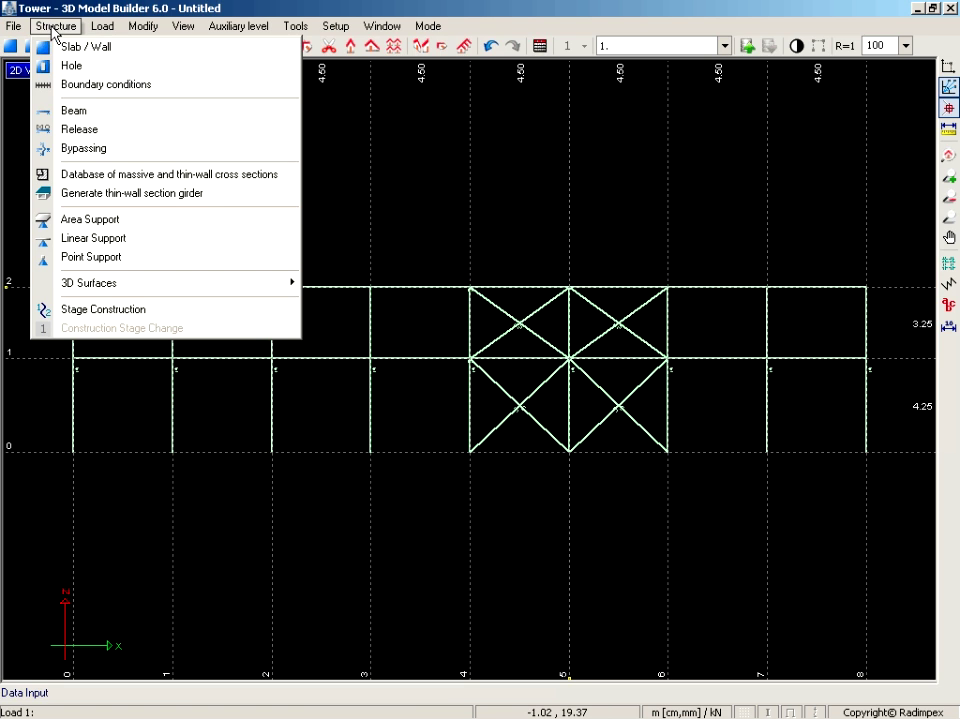
{"action": "left_click", "coordinate": [90, 148]}
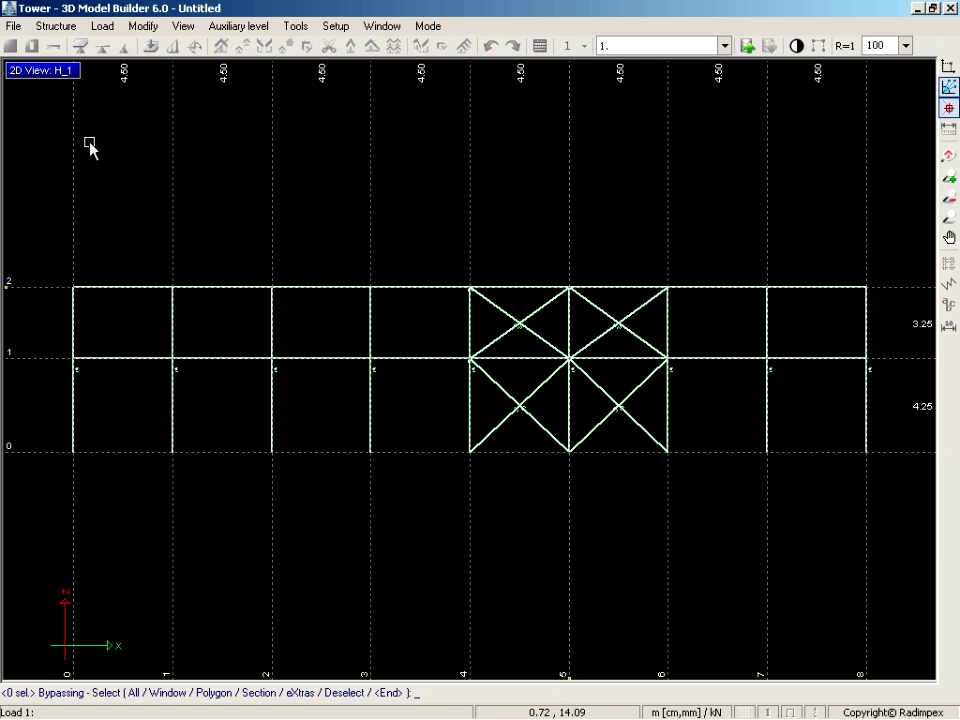
{"action": "left_click", "coordinate": [630, 331]}
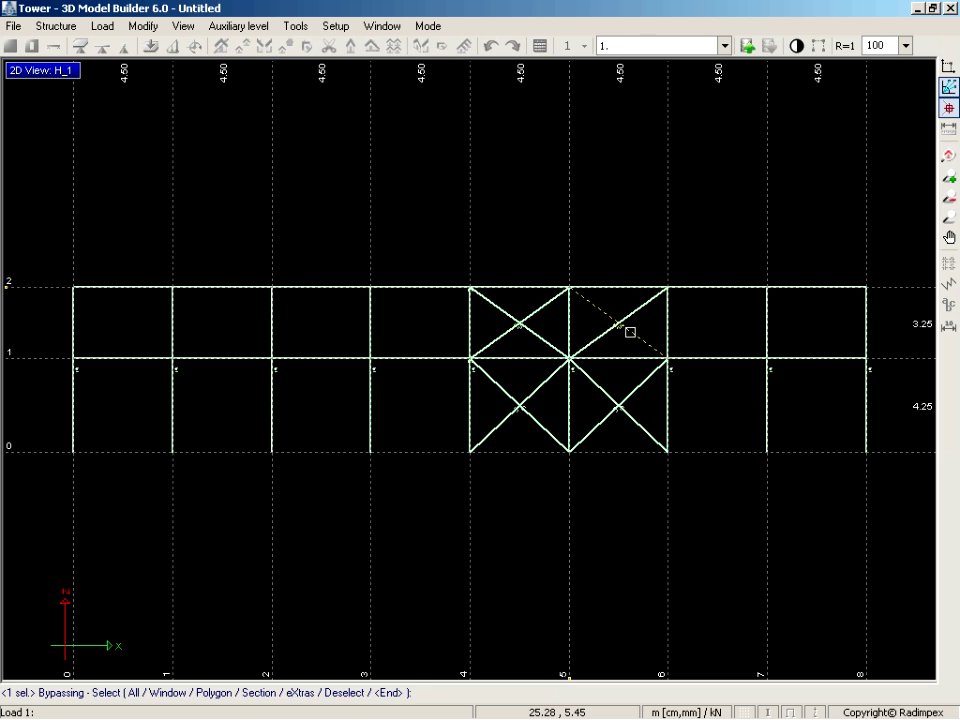
{"action": "left_click", "coordinate": [626, 318]}
{"action": "left_click", "coordinate": [630, 390]}
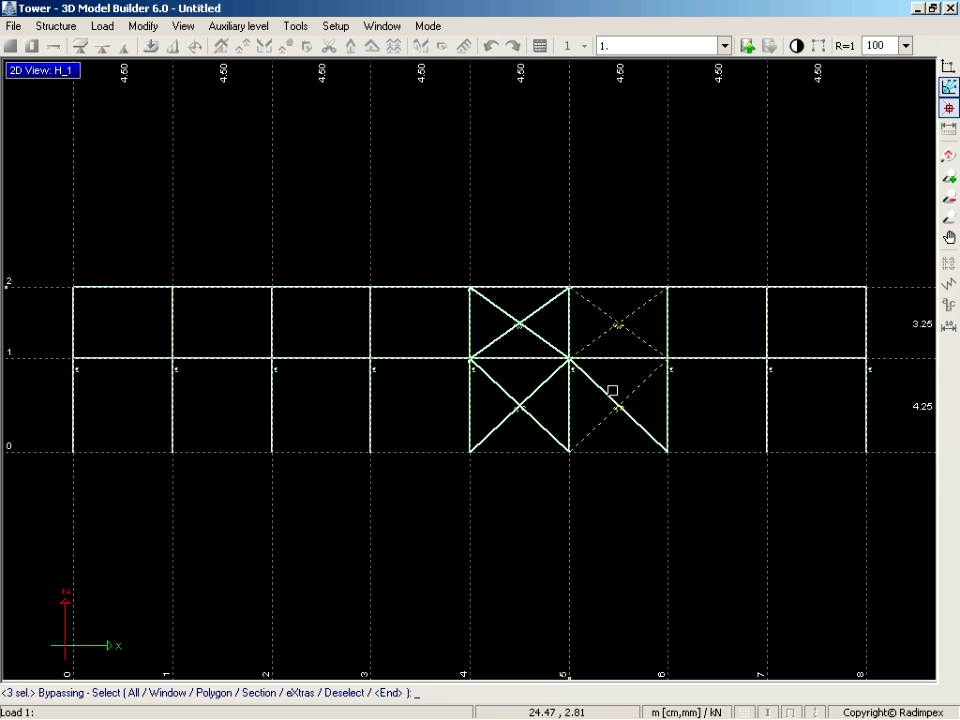
{"action": "left_click", "coordinate": [532, 391]}
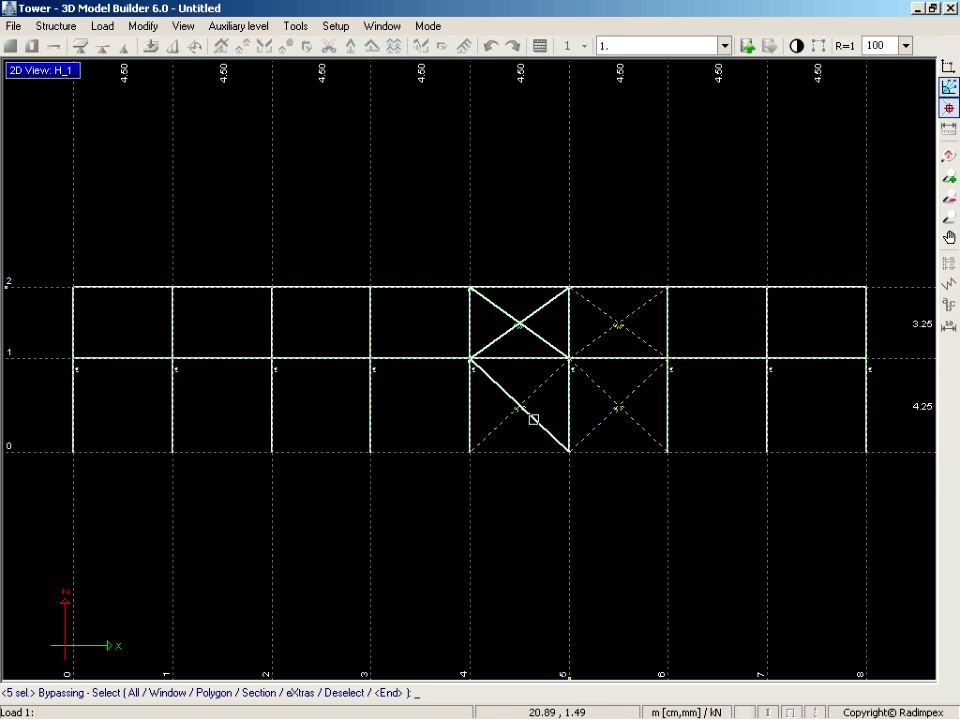
{"action": "left_click", "coordinate": [531, 418]}
{"action": "left_click", "coordinate": [546, 341]}
{"action": "left_click", "coordinate": [538, 311]}
{"action": "right_click", "coordinate": [548, 325]}
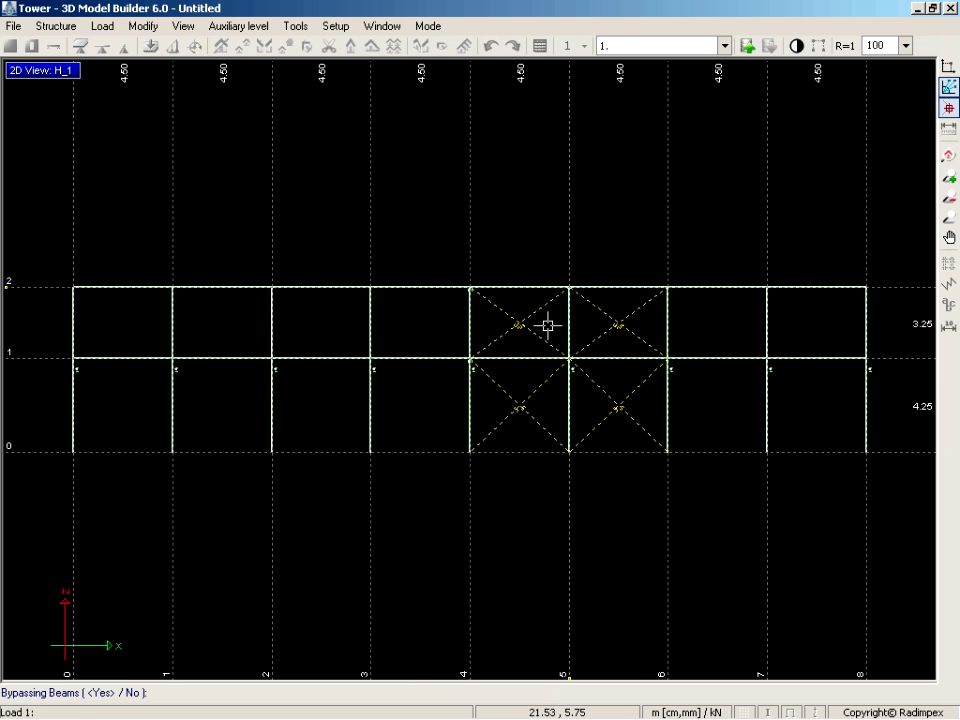
{"action": "right_click", "coordinate": [548, 325]}
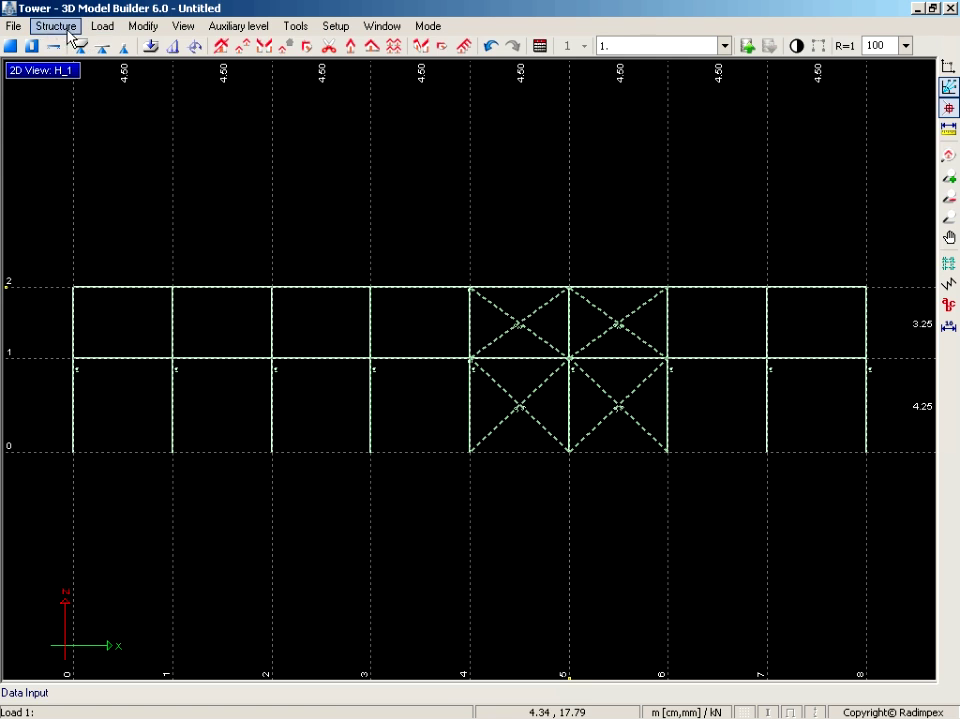
Step: Divide every beam and column of the window-selected frame at its joints and brace crossings
{"action": "left_click", "coordinate": [43, 28]}
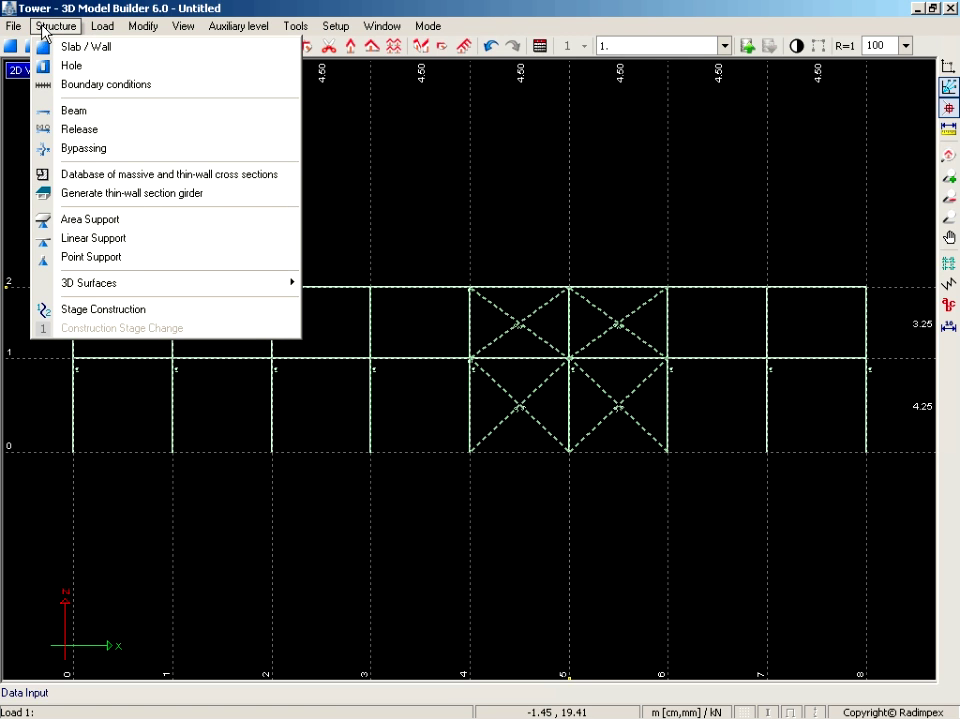
{"action": "mouse_move", "coordinate": [143, 26]}
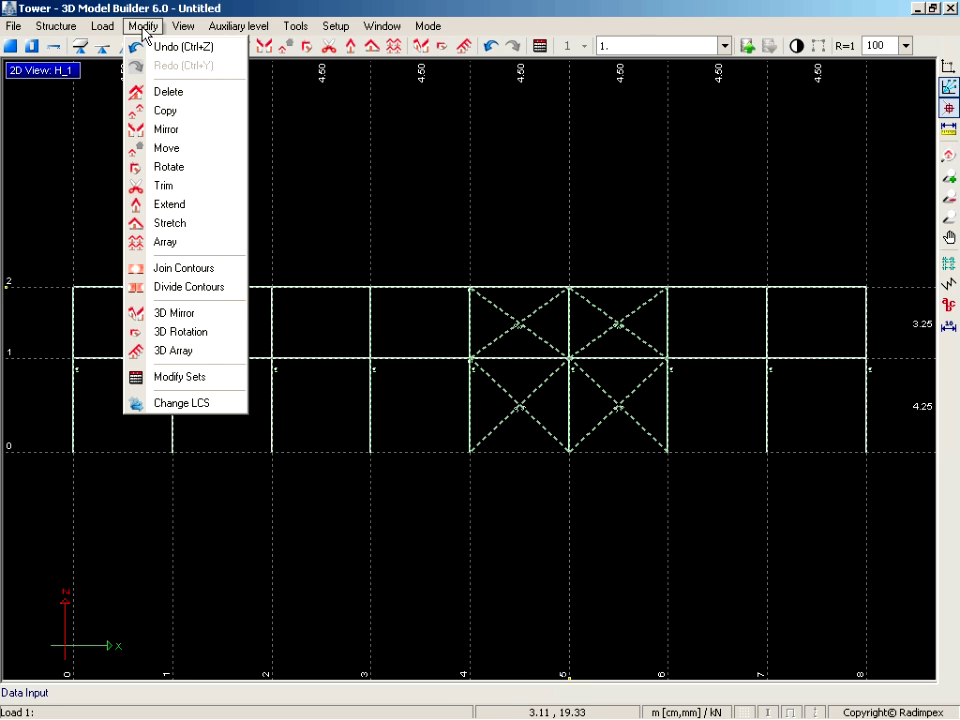
{"action": "left_click", "coordinate": [190, 287]}
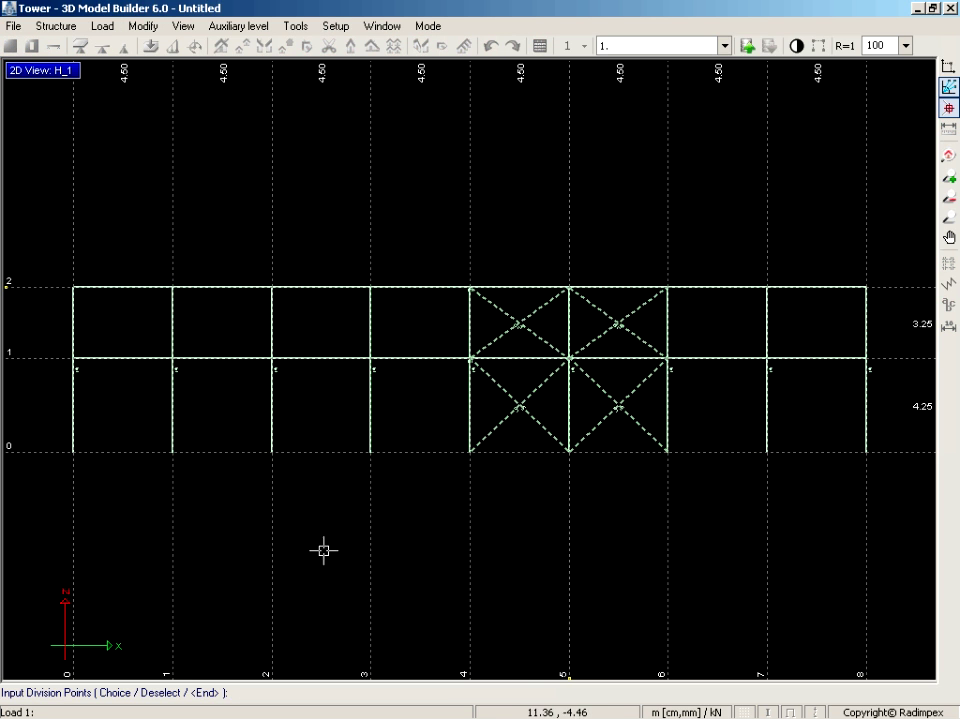
{"action": "left_click", "coordinate": [113, 693]}
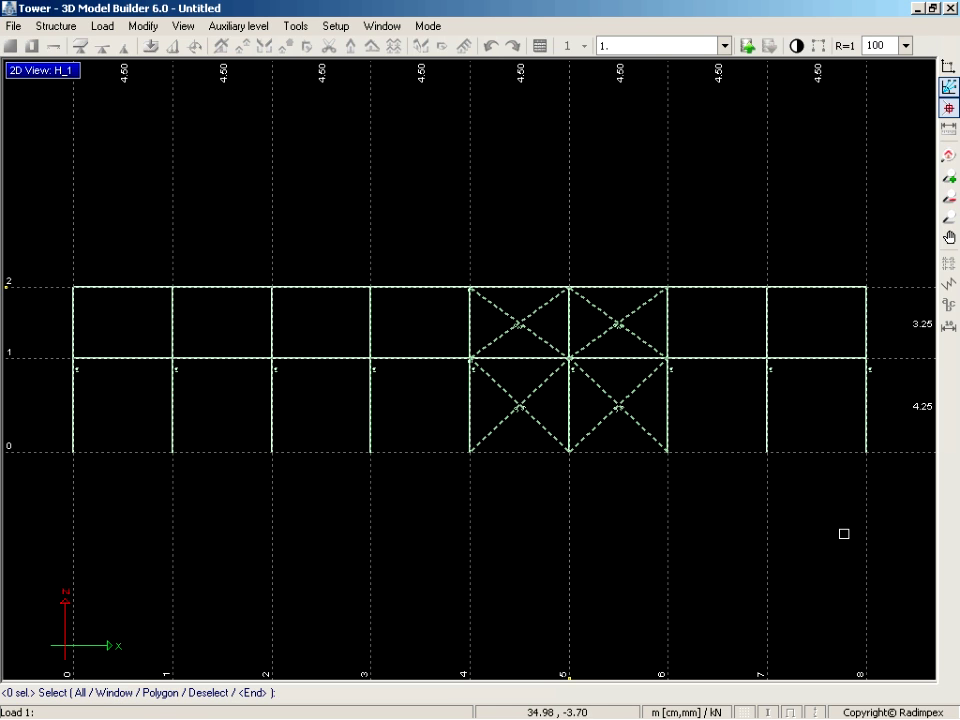
{"action": "left_click", "coordinate": [887, 494]}
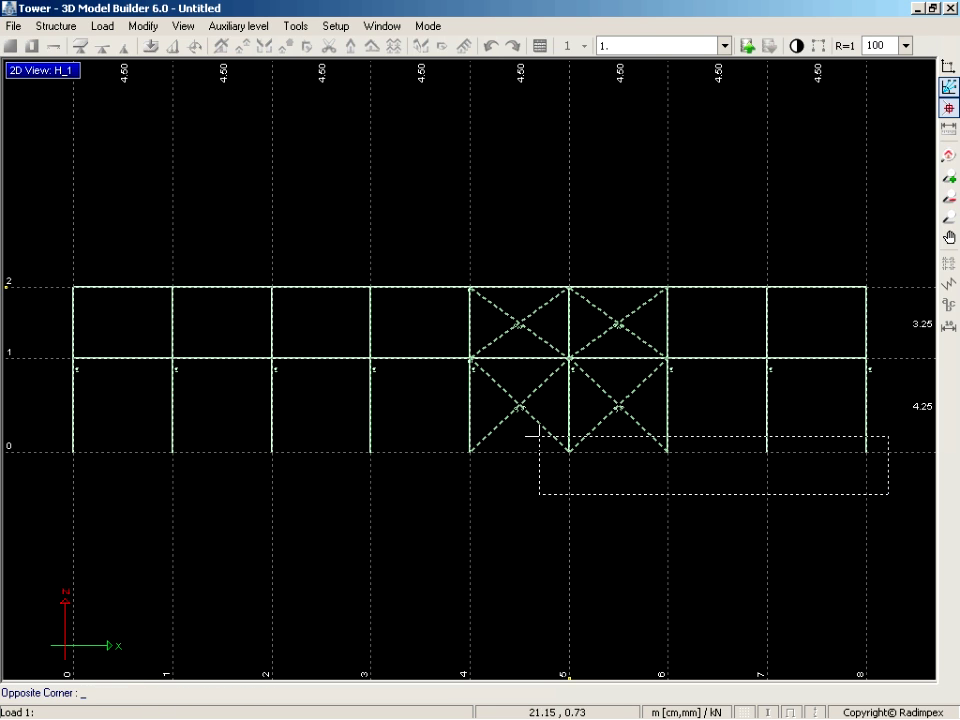
{"action": "left_click", "coordinate": [49, 241]}
{"action": "right_click", "coordinate": [49, 241]}
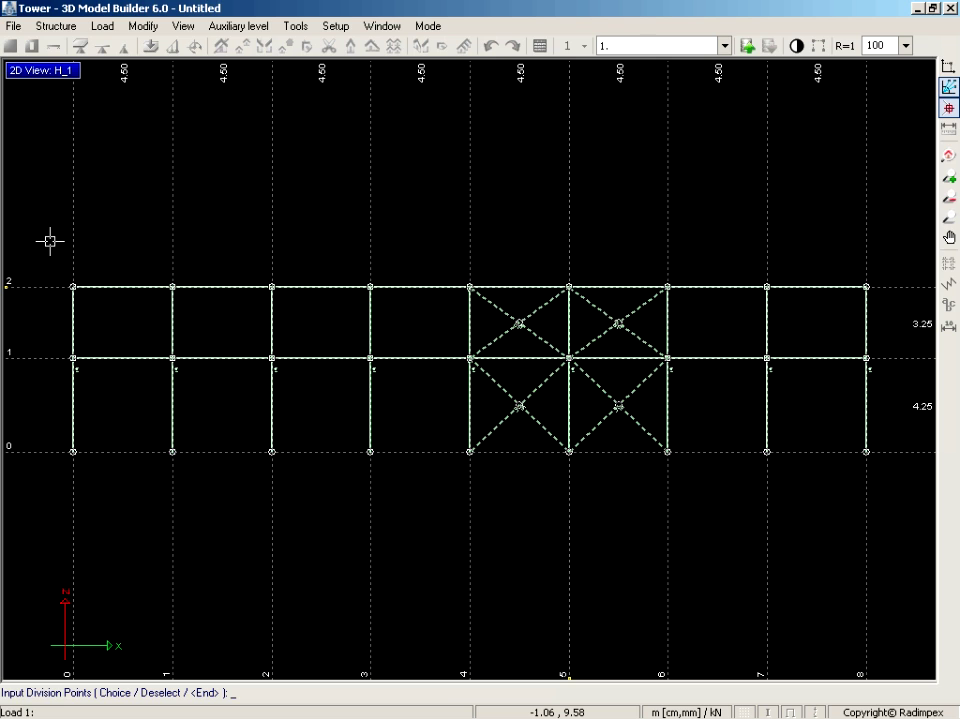
{"action": "right_click", "coordinate": [49, 241]}
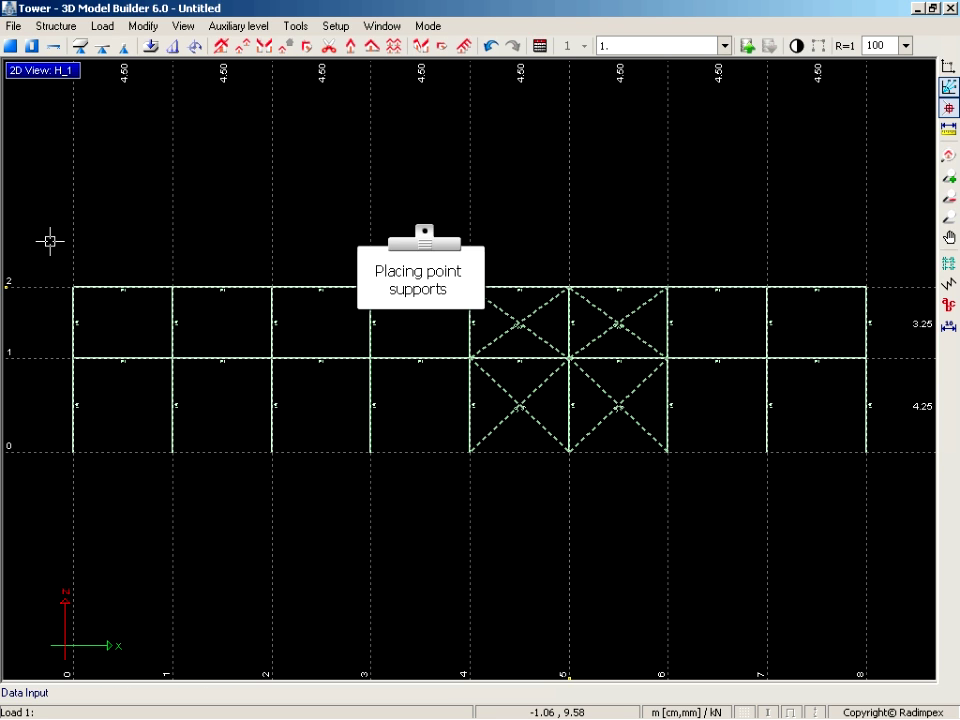
Step: Place point supports with R1, R2, R3 fixed at the nine column base nodes
{"action": "left_click", "coordinate": [123, 46]}
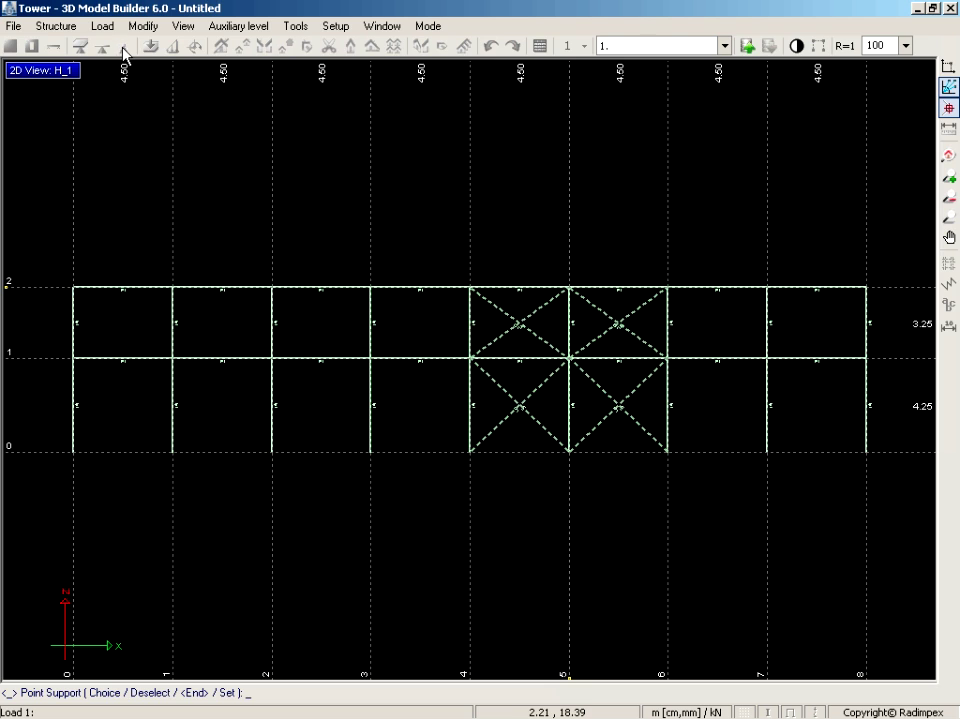
{"action": "left_click", "coordinate": [110, 673]}
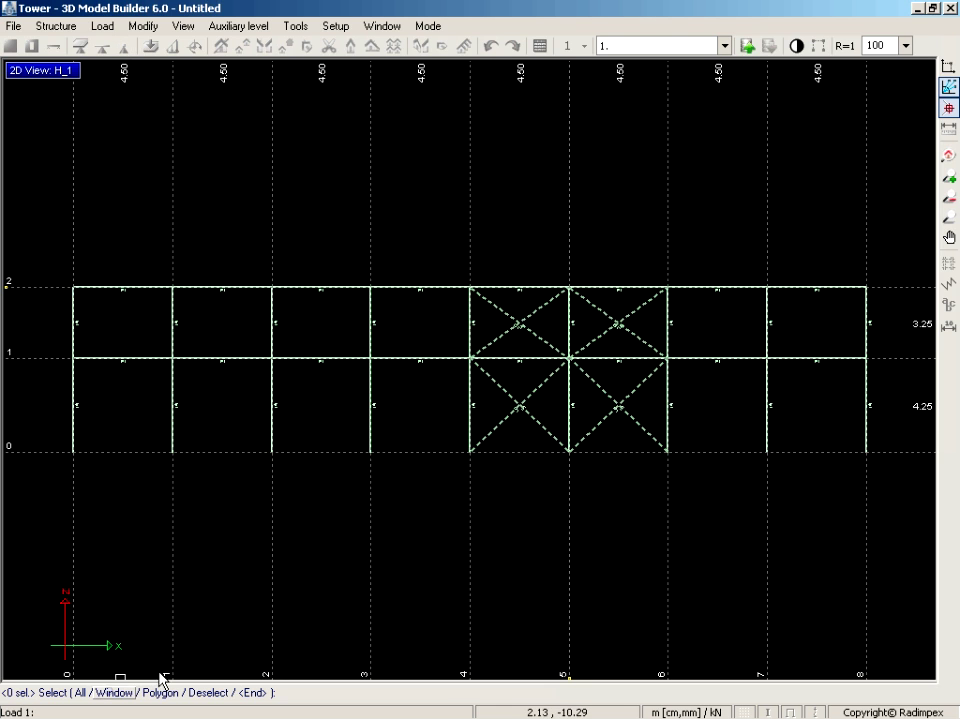
{"action": "left_click", "coordinate": [877, 481]}
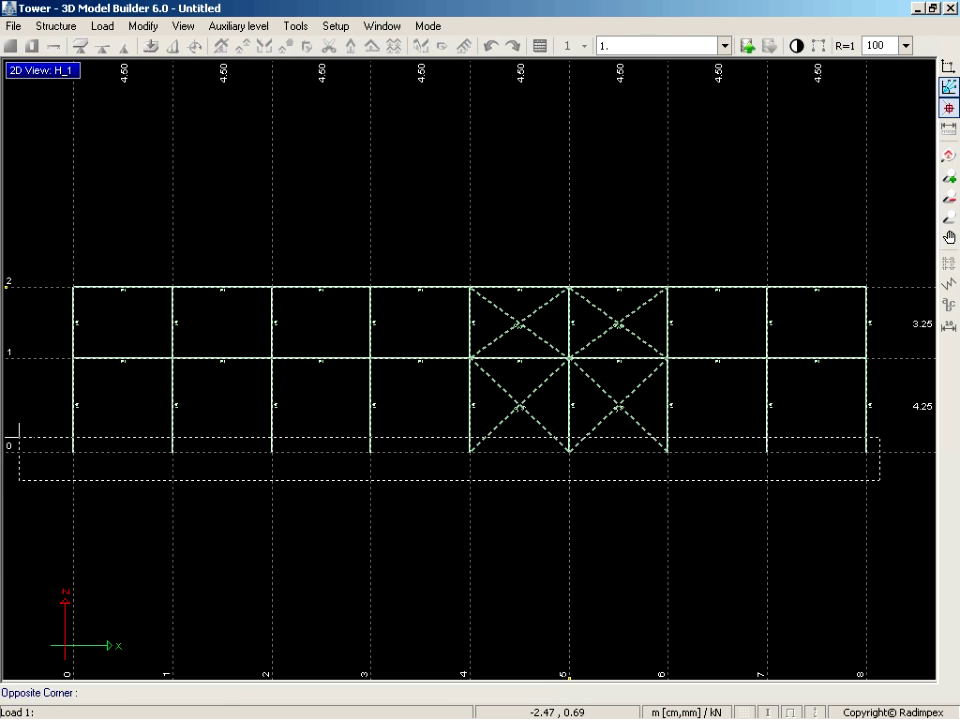
{"action": "left_click", "coordinate": [19, 437]}
{"action": "right_click", "coordinate": [38, 436]}
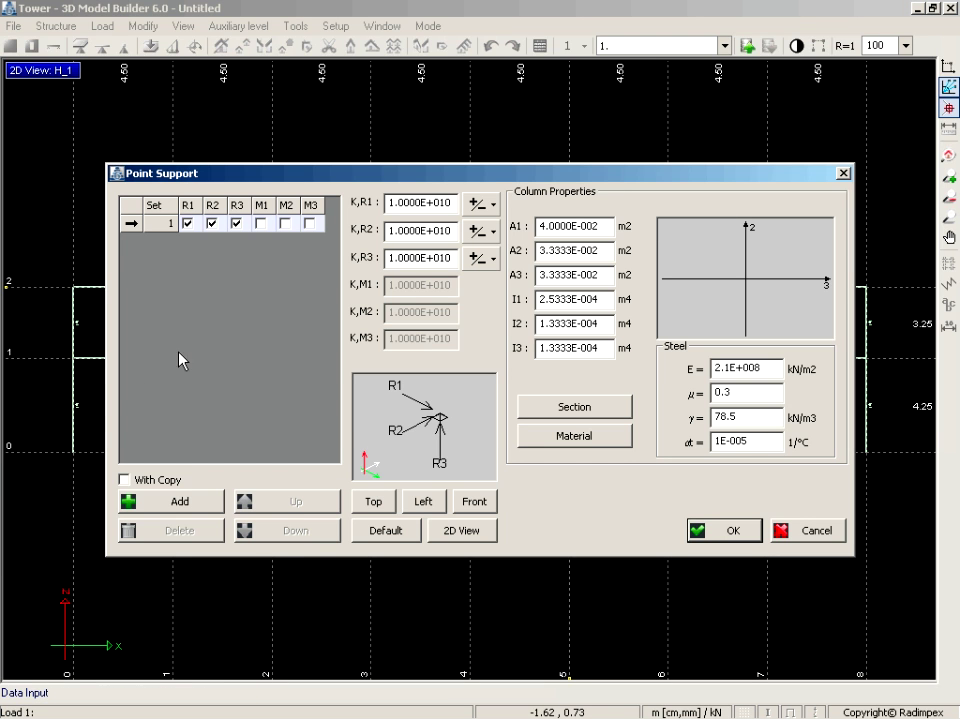
{"action": "left_click", "coordinate": [729, 534]}
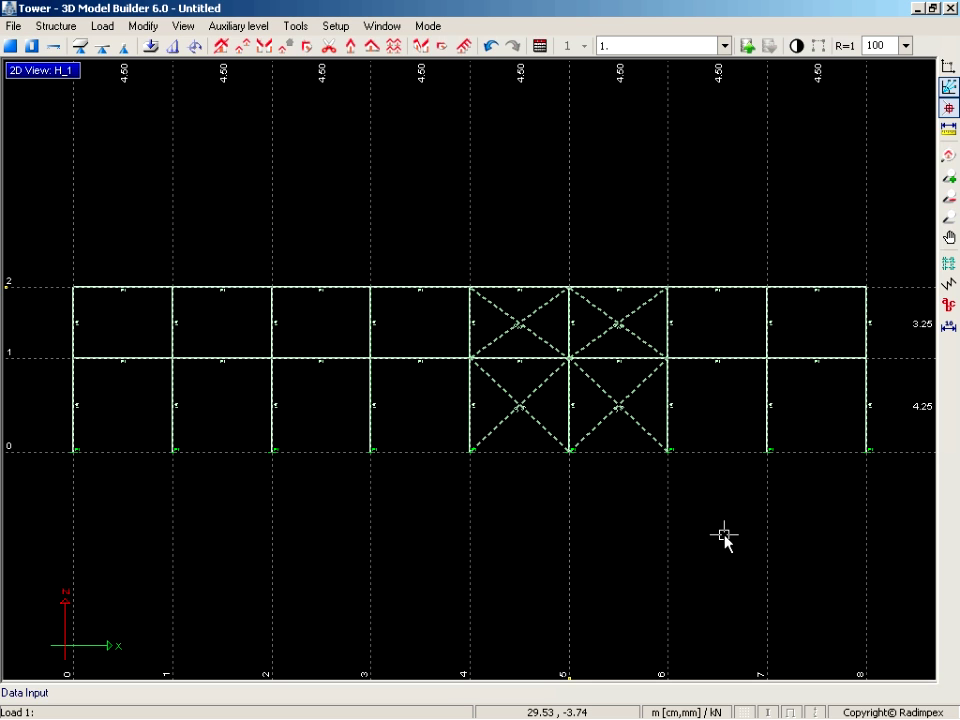
Step: Set the drawing scale to 1:200 and split the workspace into 3D, Disposition and H_1 views
{"action": "left_click", "coordinate": [905, 47]}
{"action": "left_click", "coordinate": [880, 100]}
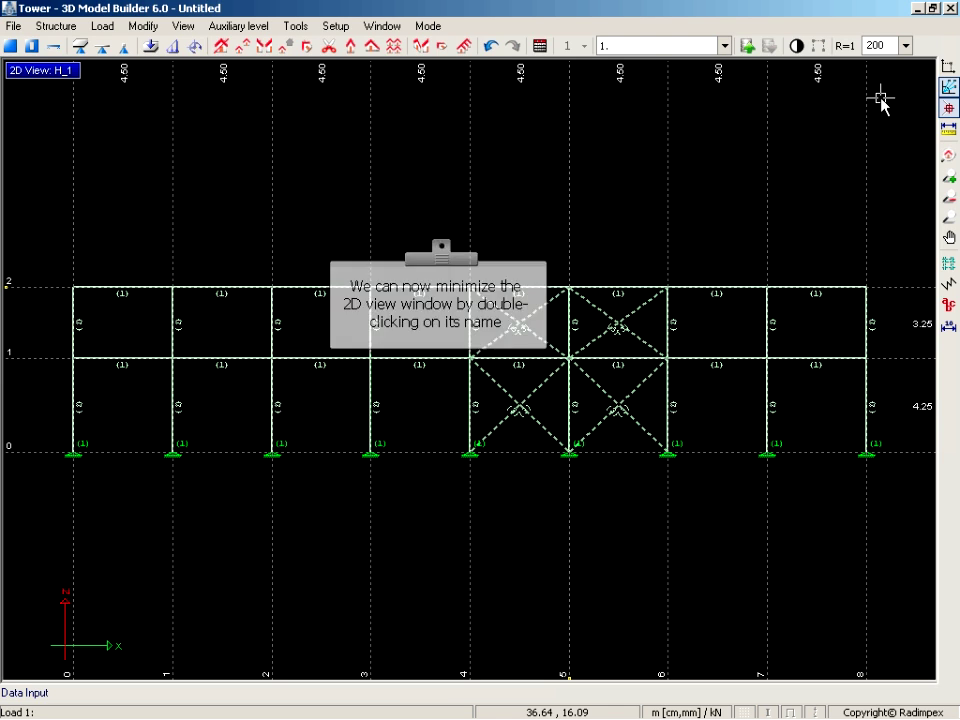
{"action": "left_click", "coordinate": [68, 72]}
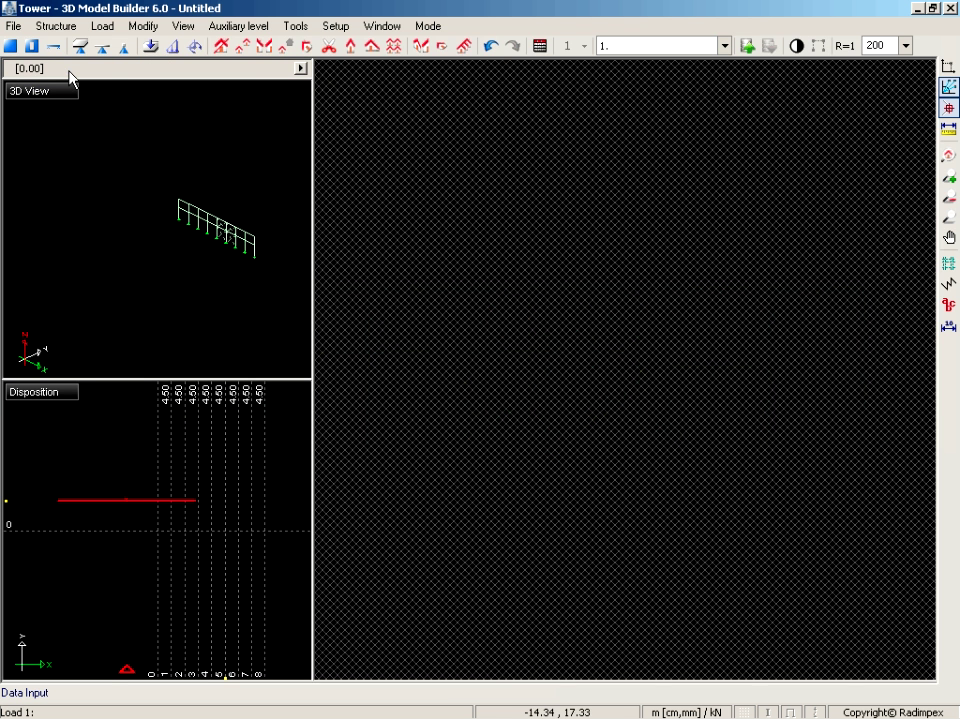
{"action": "left_click", "coordinate": [108, 165]}
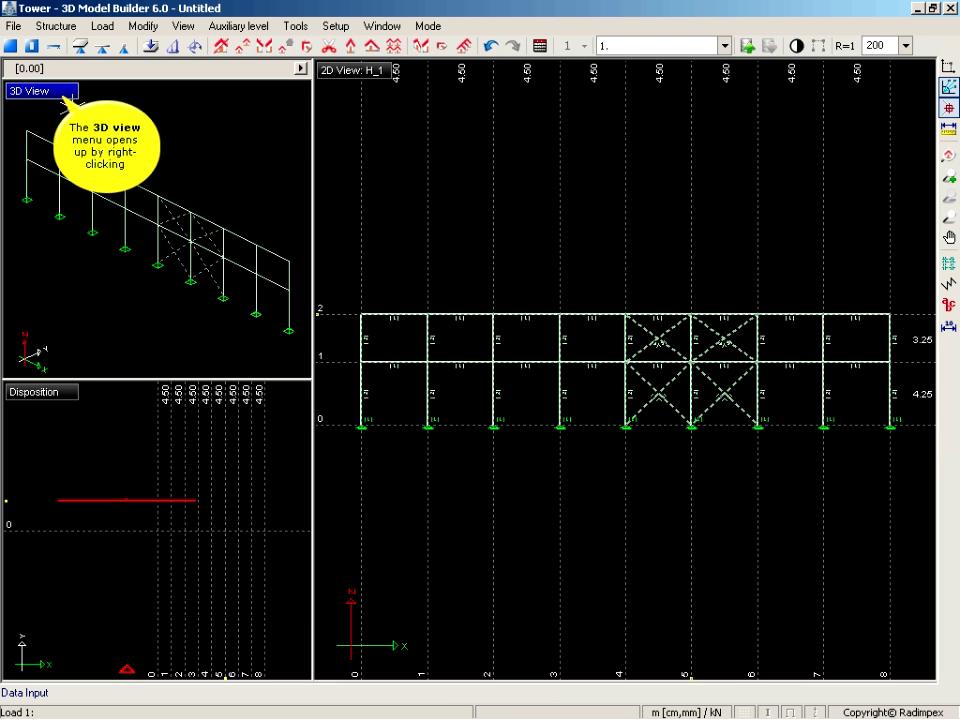
{"action": "right_click", "coordinate": [53, 90]}
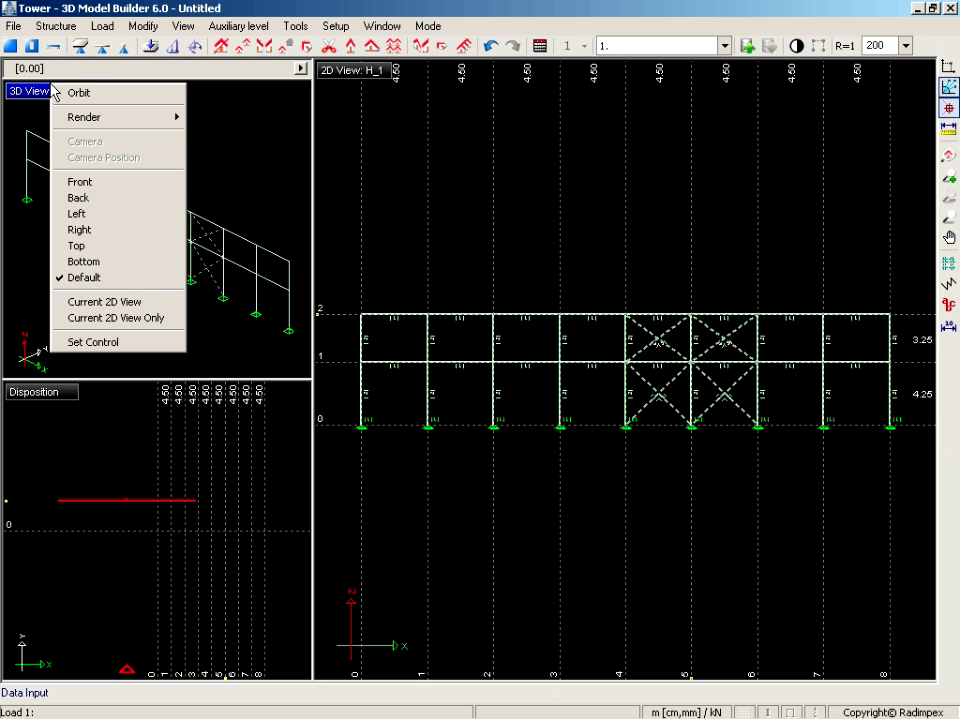
{"action": "left_click", "coordinate": [105, 342]}
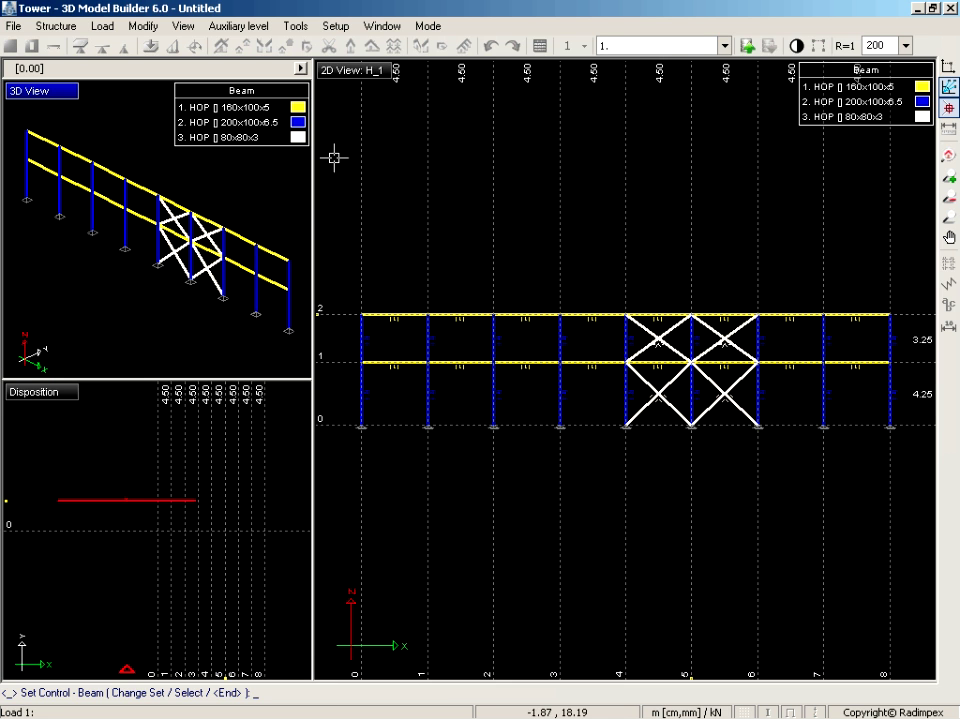
{"action": "double_click", "coordinate": [347, 71]}
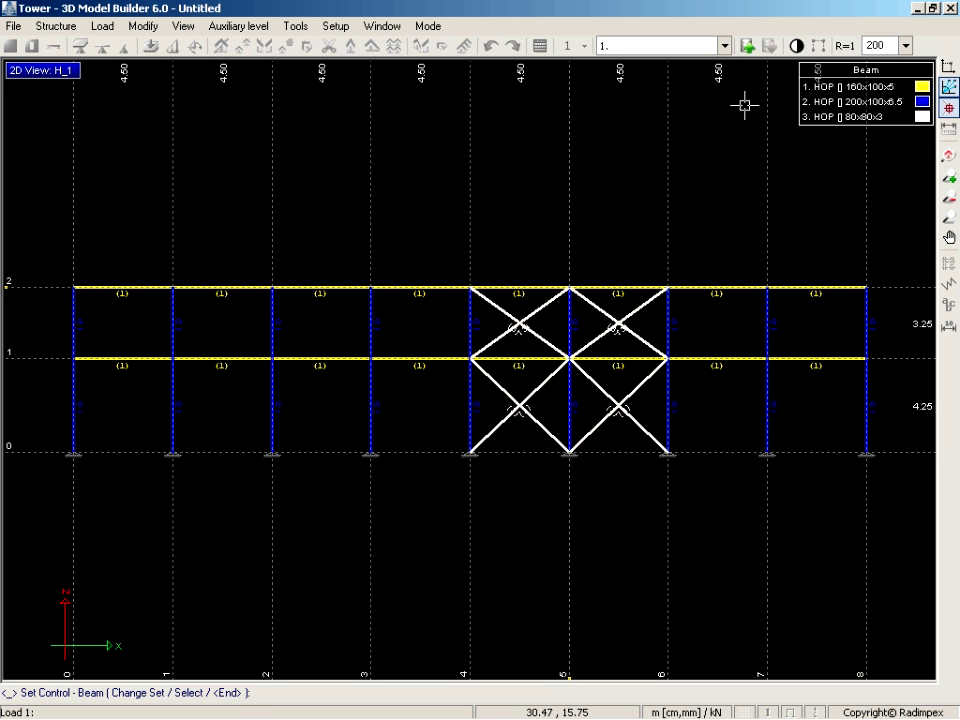
{"action": "left_click", "coordinate": [64, 70]}
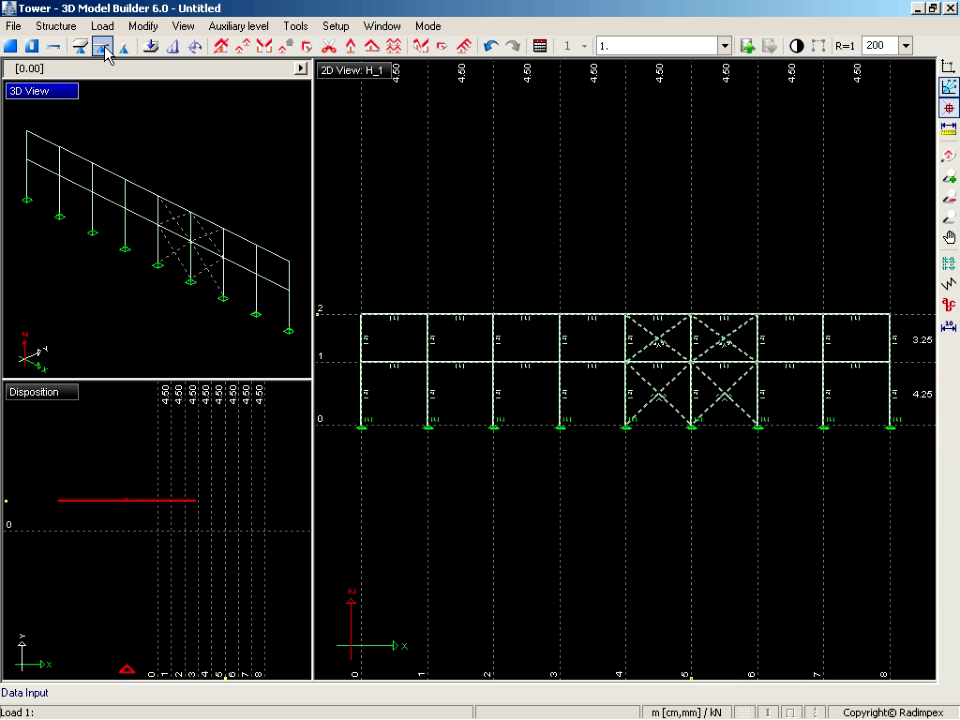
Step: Name the first load case 'Dead load' and confirm it
{"action": "left_click", "coordinate": [101, 25]}
{"action": "left_click", "coordinate": [101, 46]}
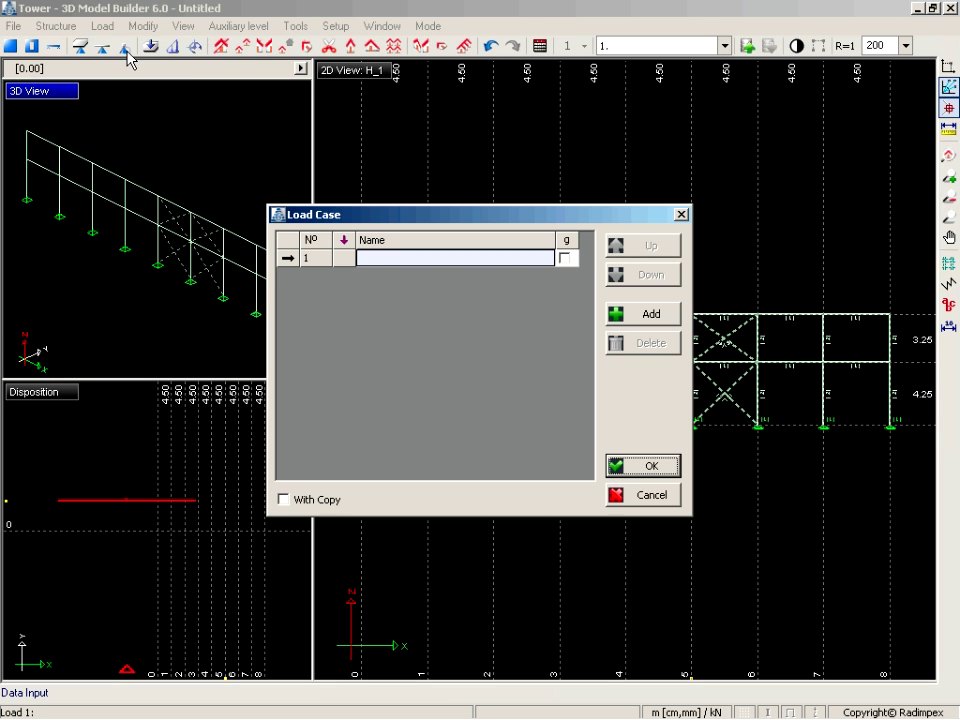
{"action": "left_click", "coordinate": [381, 262]}
{"action": "type", "text": "Dead load"}
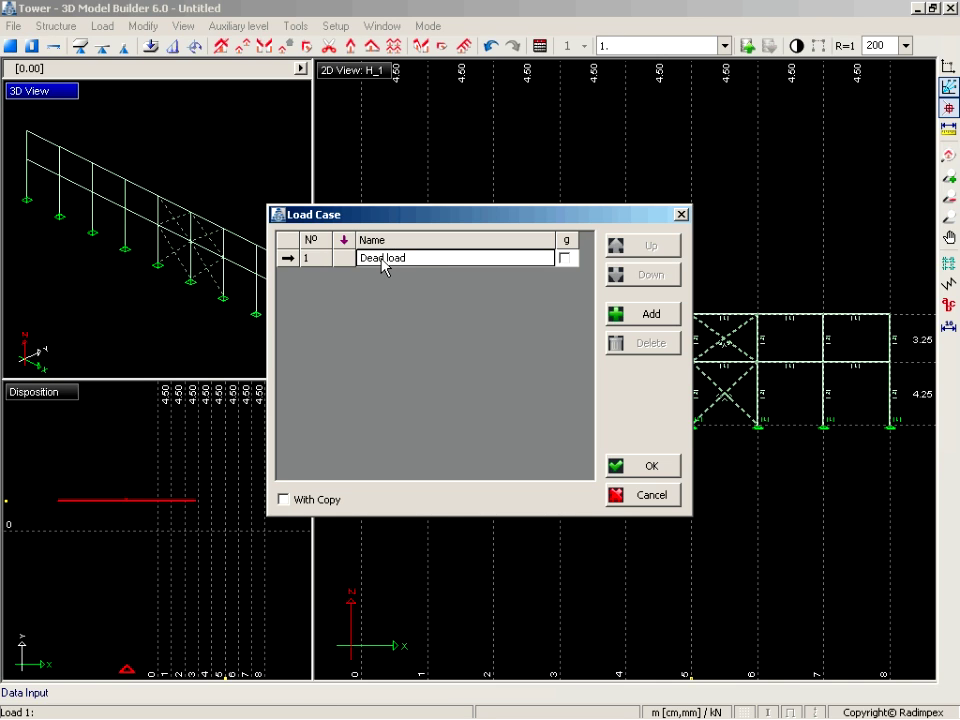
{"action": "key", "text": "Return"}
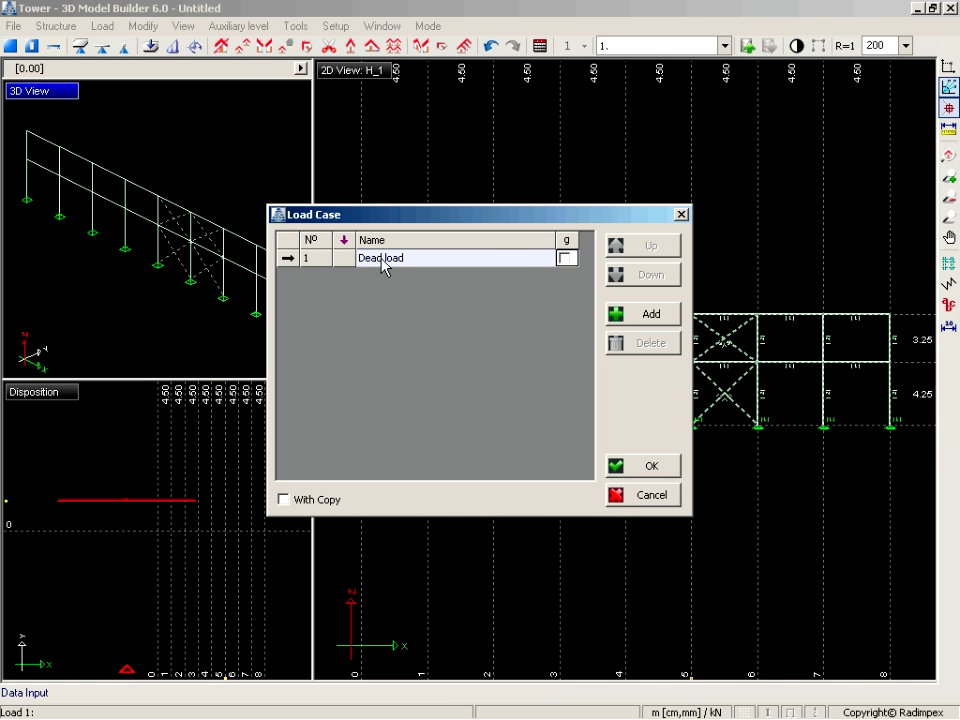
{"action": "left_click", "coordinate": [645, 472]}
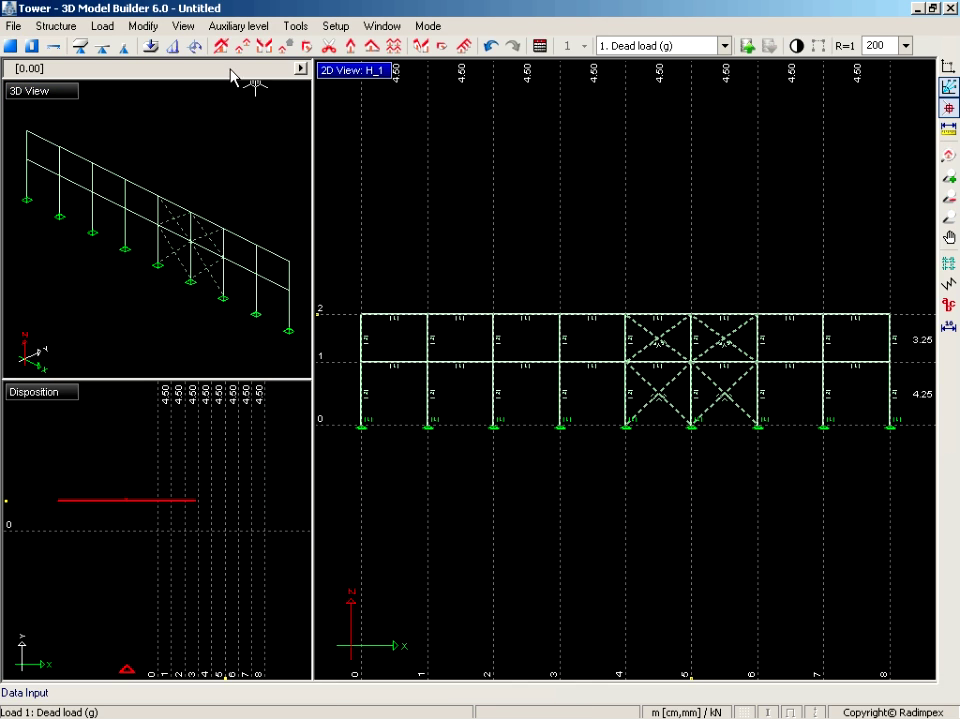
Step: Apply a -3 kN/m linear load along the full top beam
{"action": "left_click", "coordinate": [174, 46]}
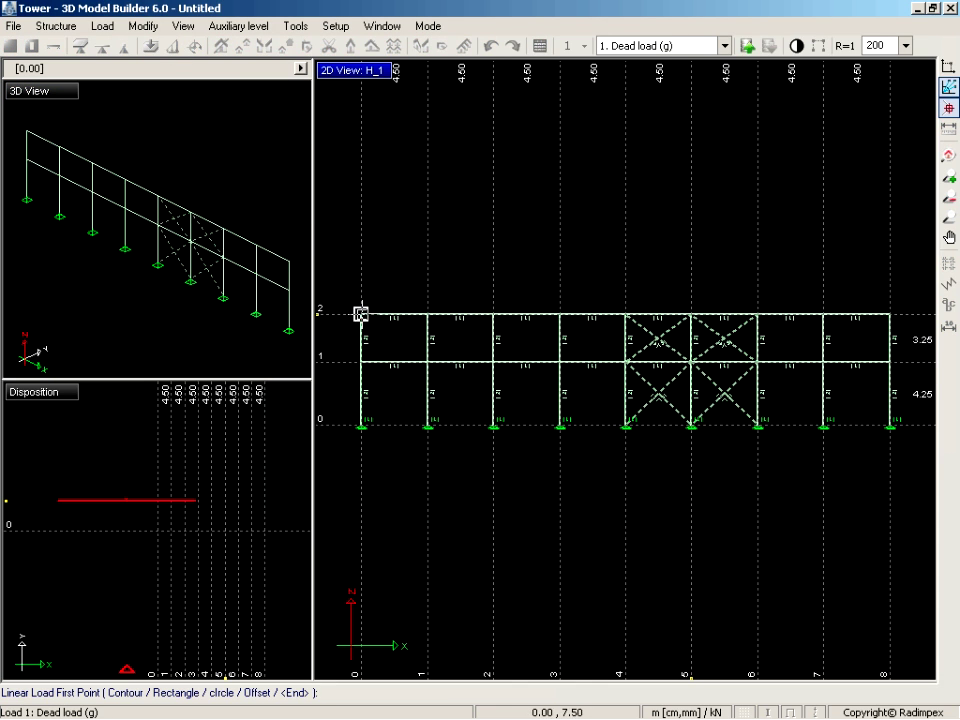
{"action": "left_click", "coordinate": [361, 314]}
{"action": "left_click", "coordinate": [890, 314]}
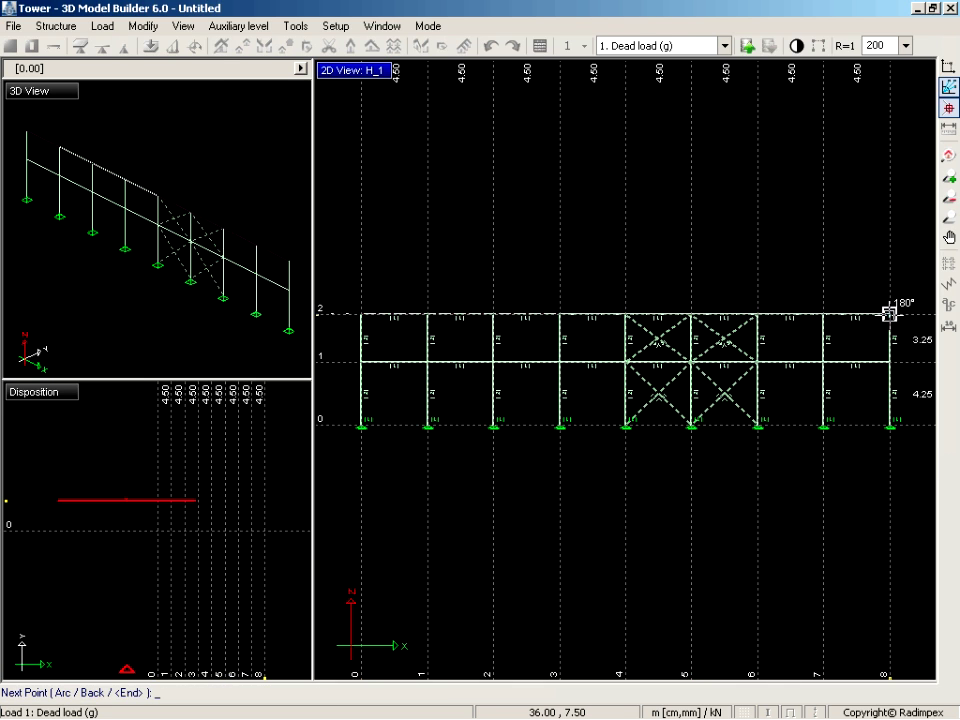
{"action": "key", "text": "Return"}
{"action": "double_click", "coordinate": [306, 230]}
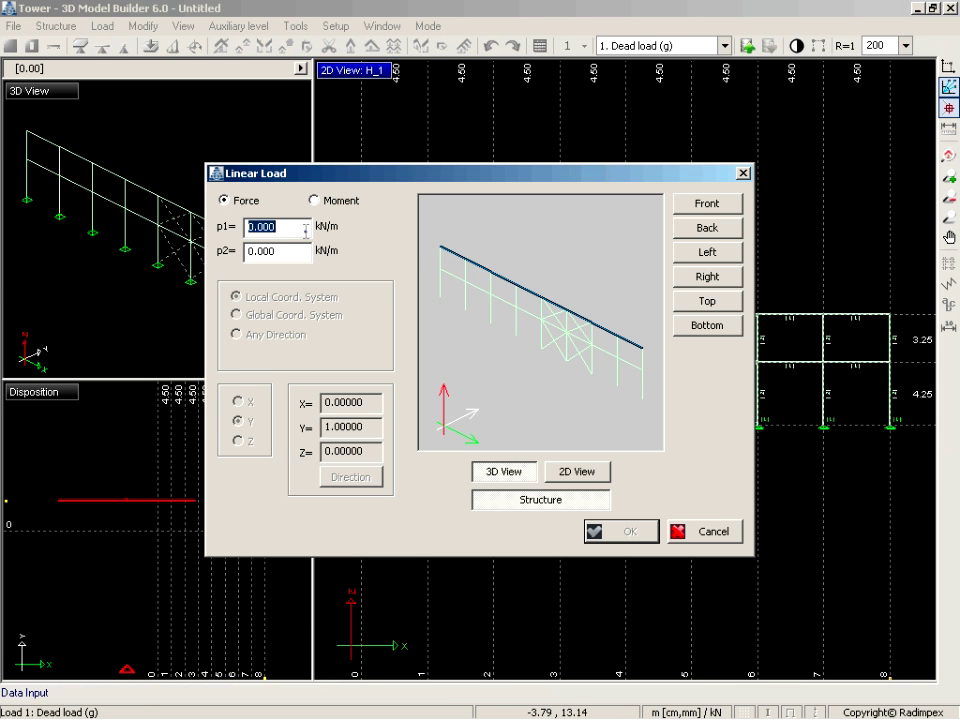
{"action": "type", "text": "-3"}
{"action": "key", "text": "Tab"}
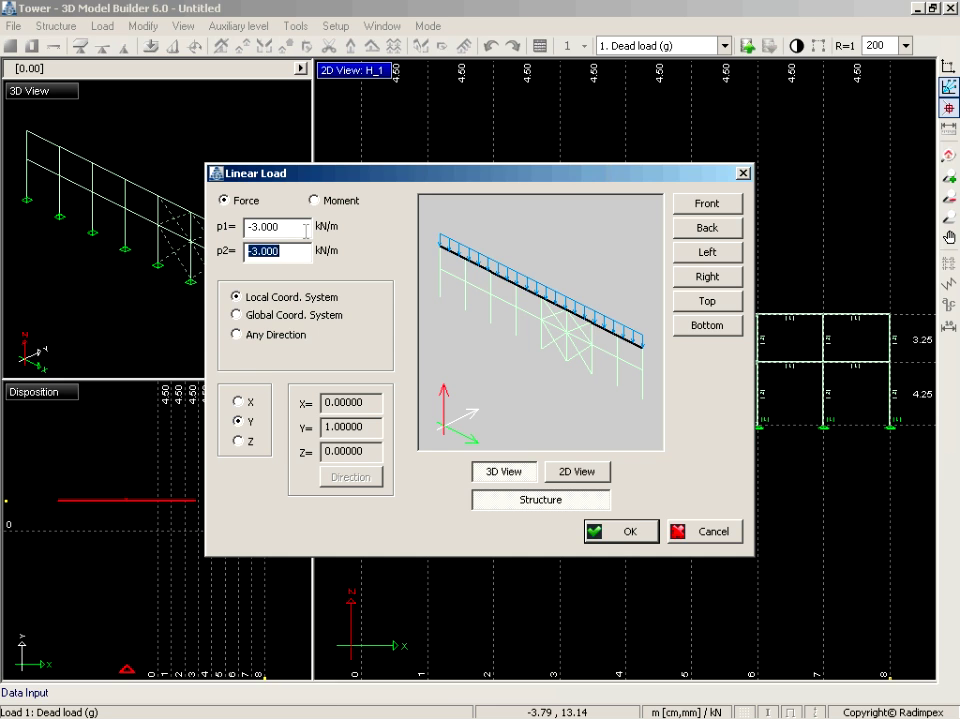
{"action": "left_click", "coordinate": [618, 531]}
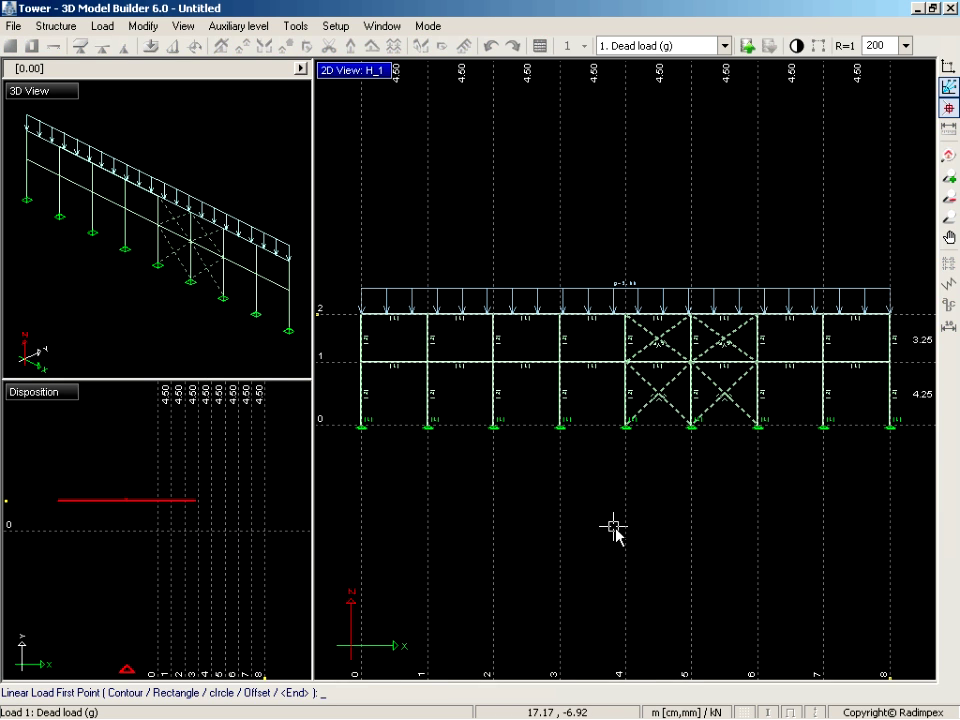
Step: Apply the same -3 kN/m linear load along the level-1 beam
{"action": "left_click", "coordinate": [360, 361]}
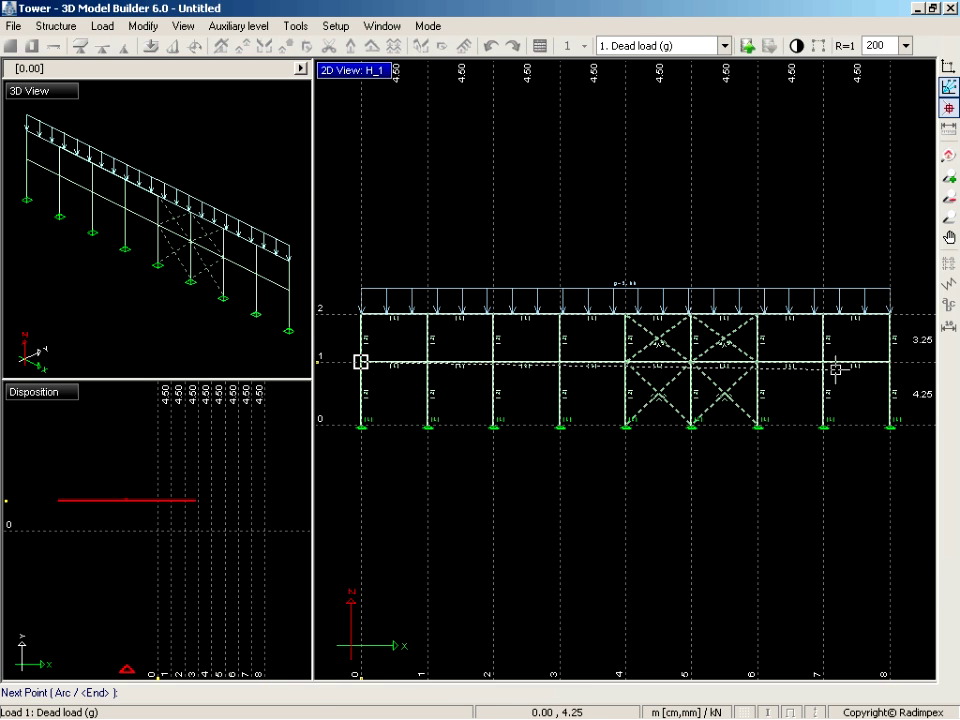
{"action": "left_click", "coordinate": [889, 361]}
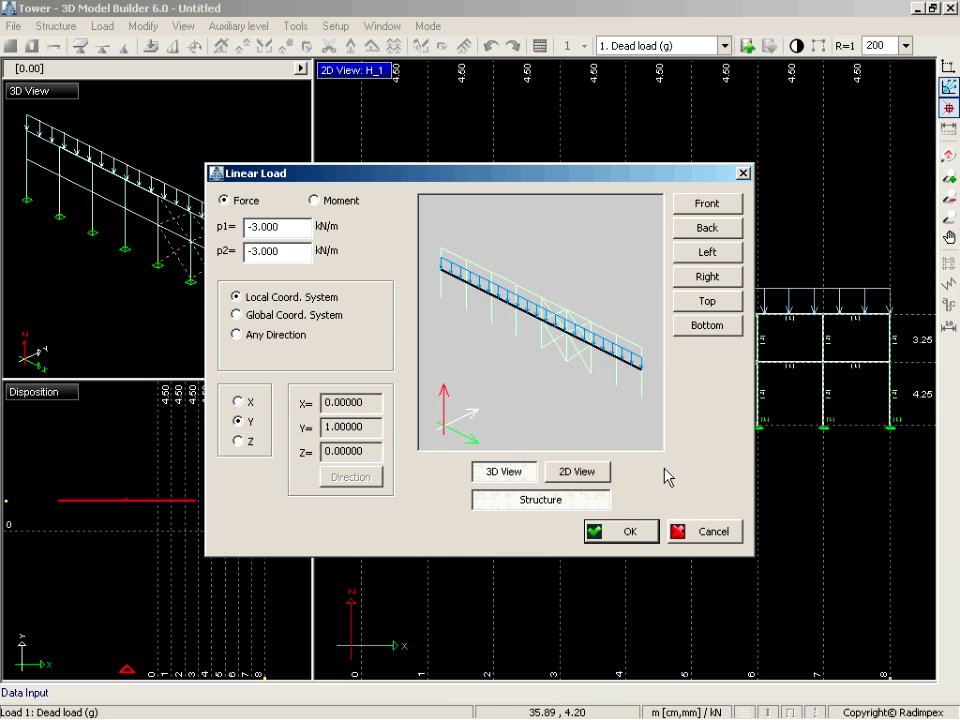
{"action": "left_click", "coordinate": [632, 532]}
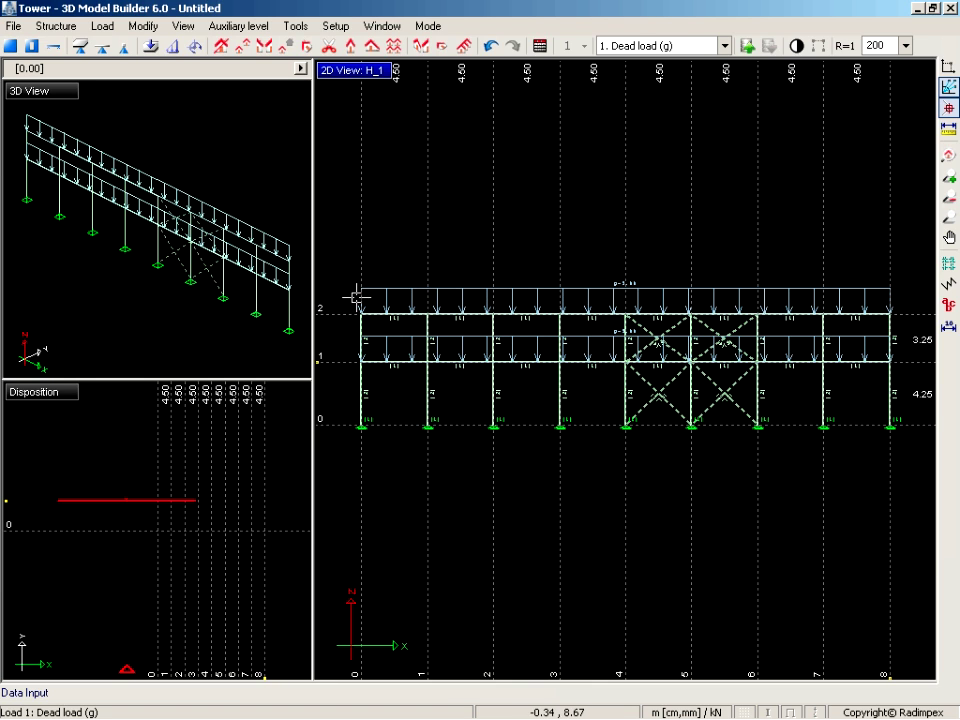
{"action": "left_click", "coordinate": [102, 26]}
Step: Add a load case named 'Wind left' and make it current
{"action": "left_click", "coordinate": [132, 43]}
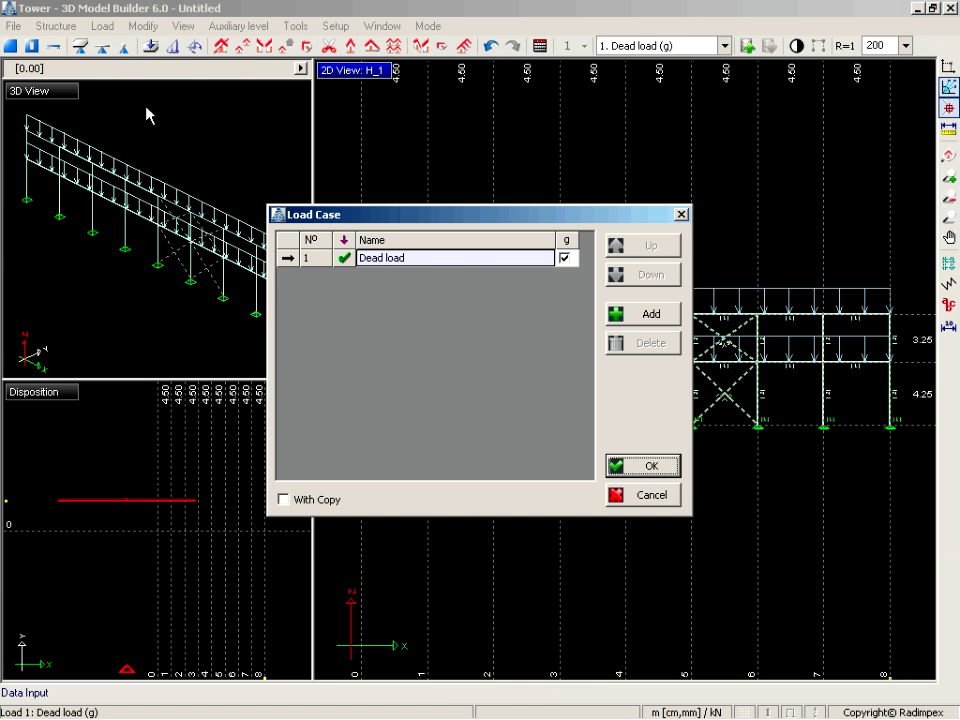
{"action": "left_click", "coordinate": [651, 313]}
{"action": "type", "text": "Wind left"}
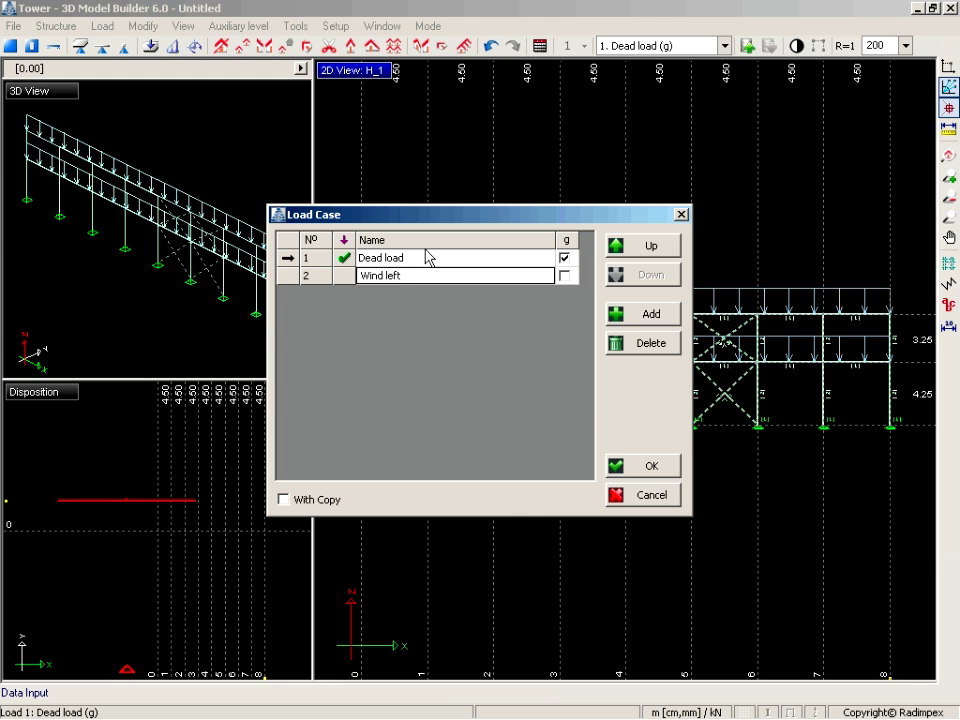
{"action": "key", "text": "Tab"}
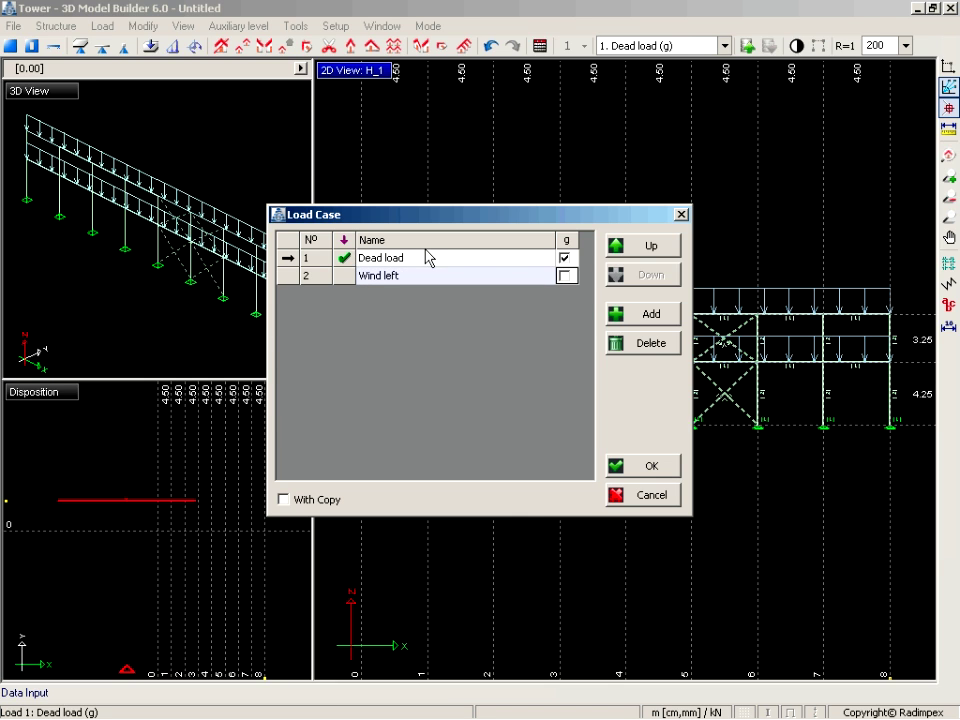
{"action": "left_click", "coordinate": [644, 464]}
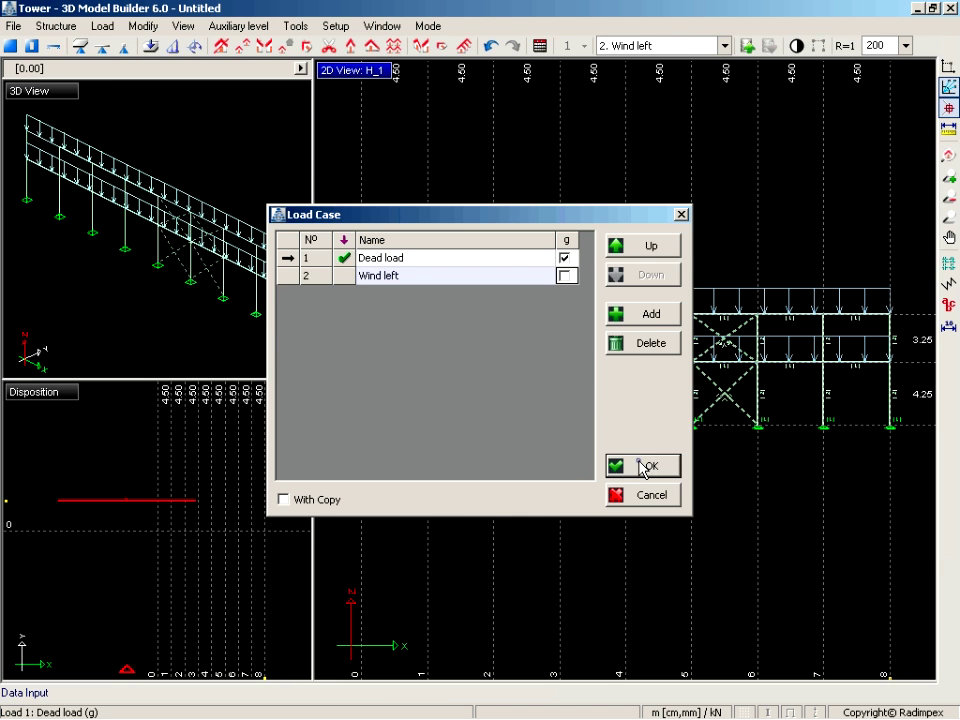
Step: Apply a 3.6 kN/m linear load along column 8
{"action": "left_click", "coordinate": [174, 46]}
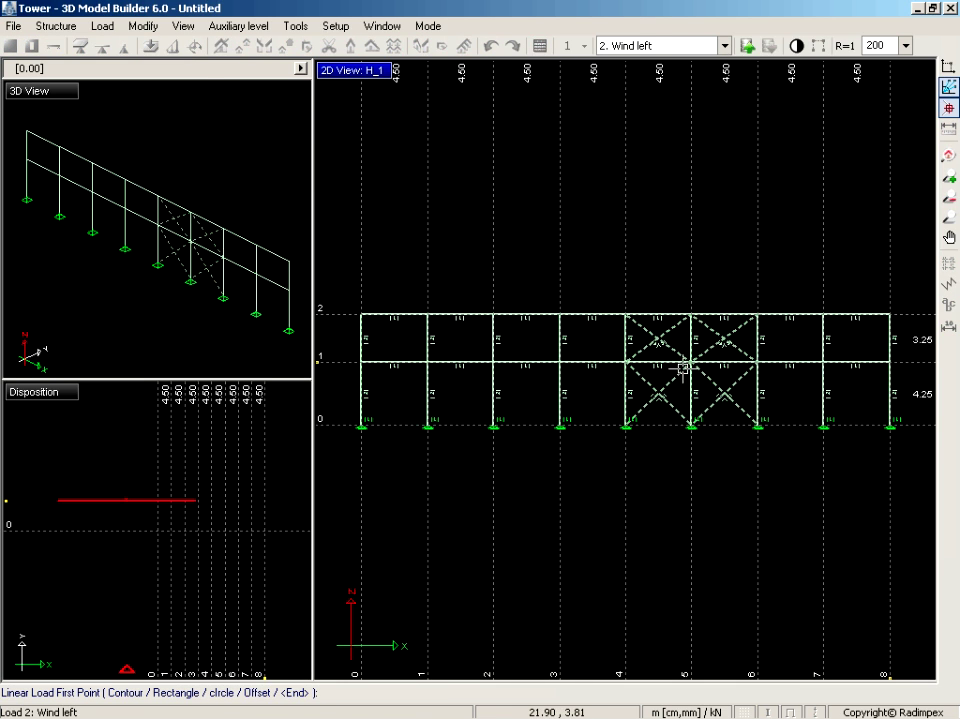
{"action": "left_click", "coordinate": [890, 424]}
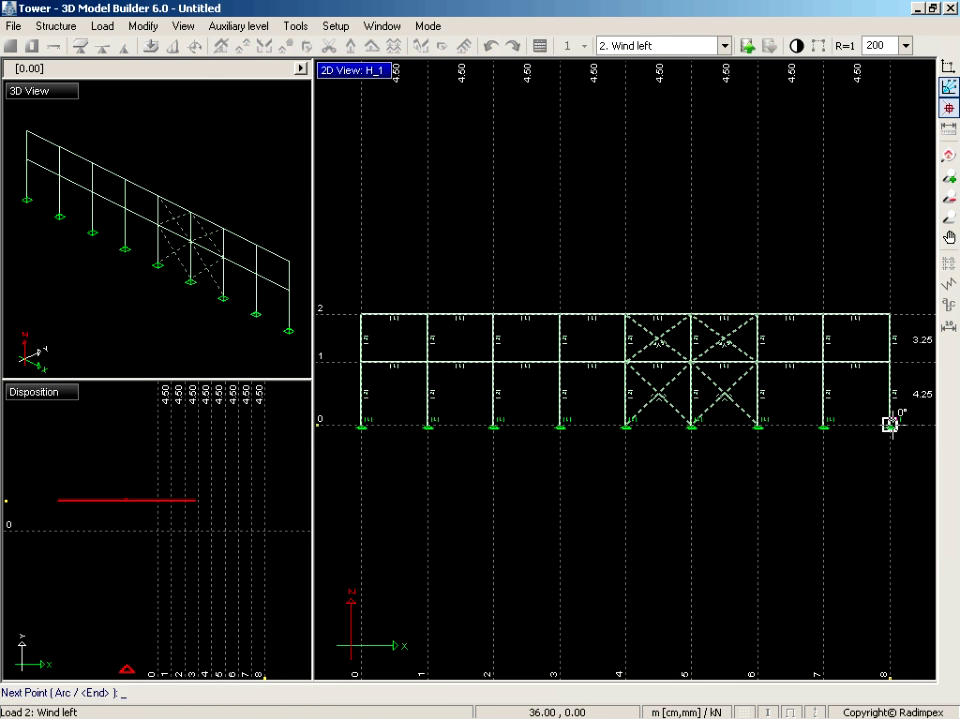
{"action": "left_click", "coordinate": [890, 316]}
{"action": "key", "text": "Return"}
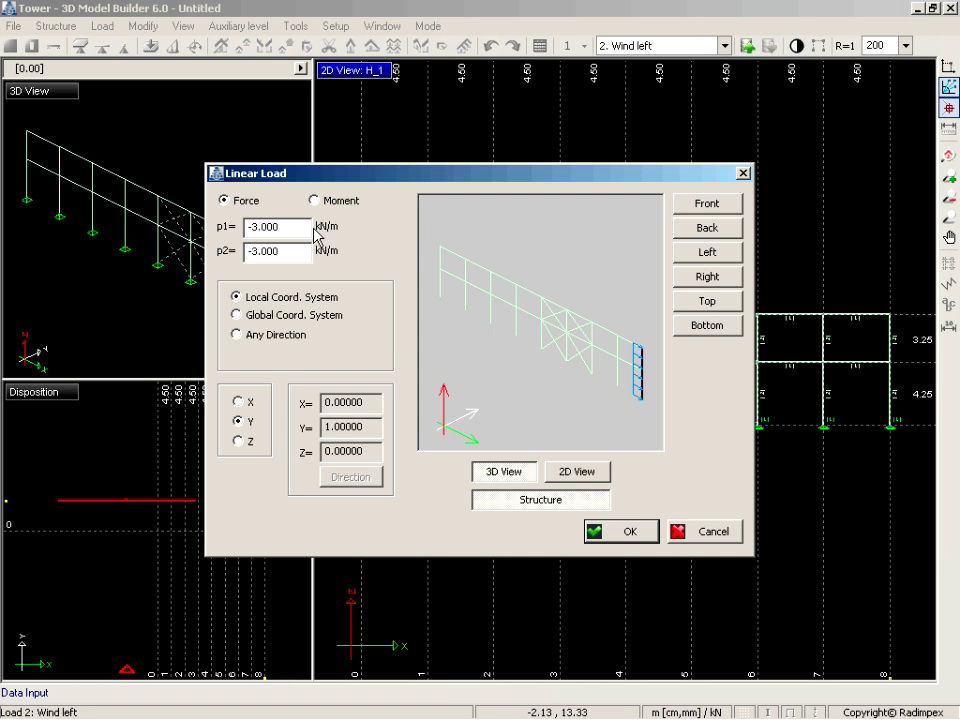
{"action": "double_click", "coordinate": [308, 228]}
{"action": "type", "text": "3."}
{"action": "key", "text": "Tab"}
{"action": "left_click", "coordinate": [615, 536]}
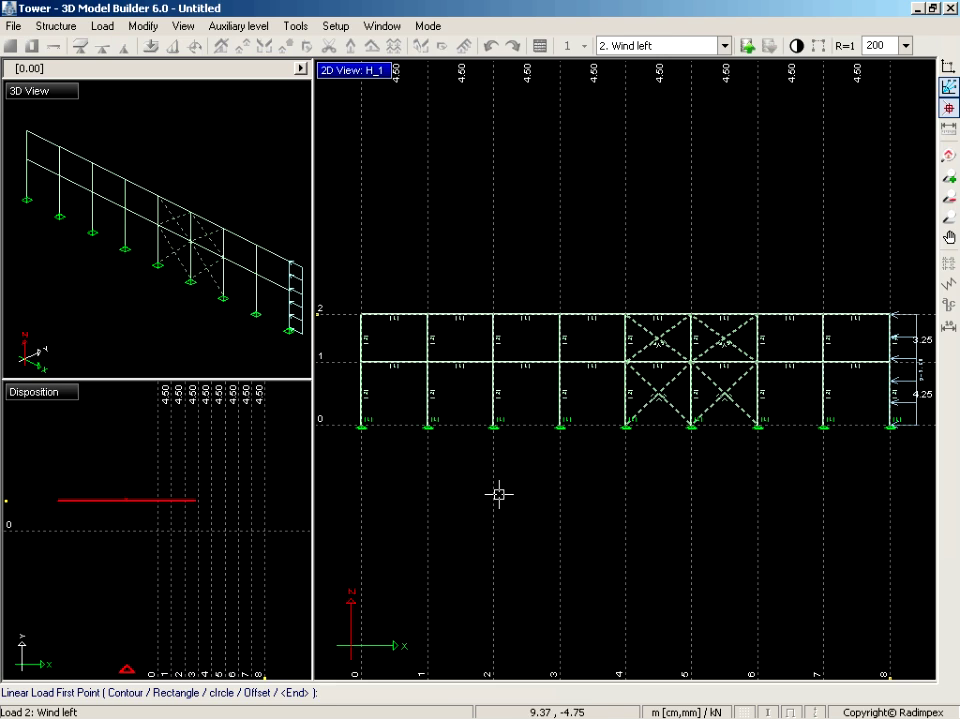
Step: Apply a 1.8 kN/m linear load along column 0
{"action": "left_click", "coordinate": [361, 426]}
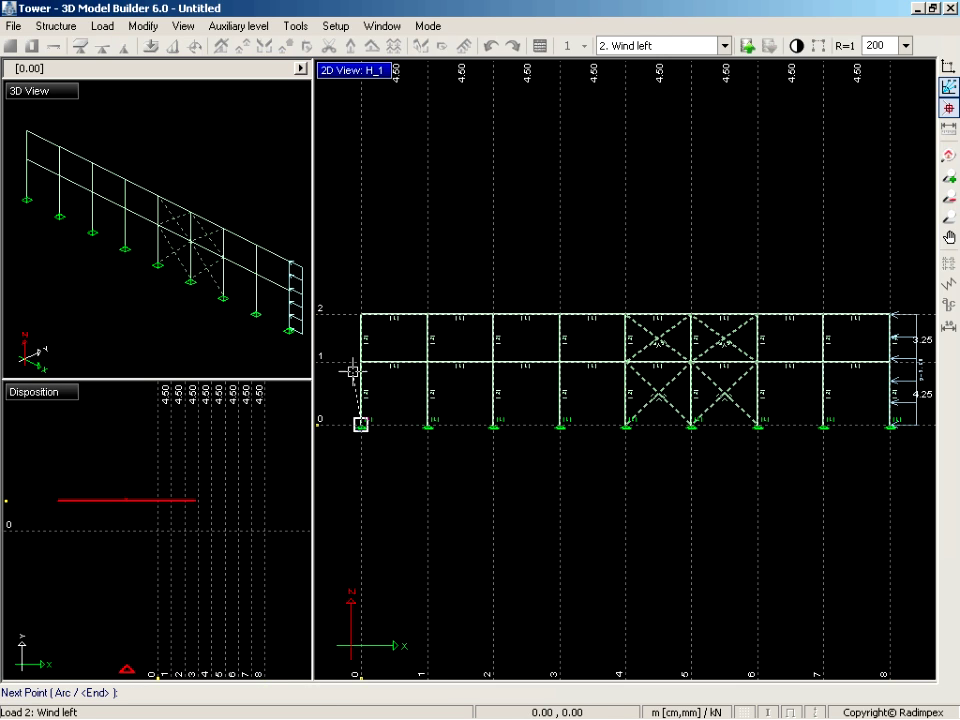
{"action": "left_click", "coordinate": [361, 313]}
{"action": "key", "text": "Return"}
{"action": "type", "text": "1.8"}
{"action": "key", "text": "Tab"}
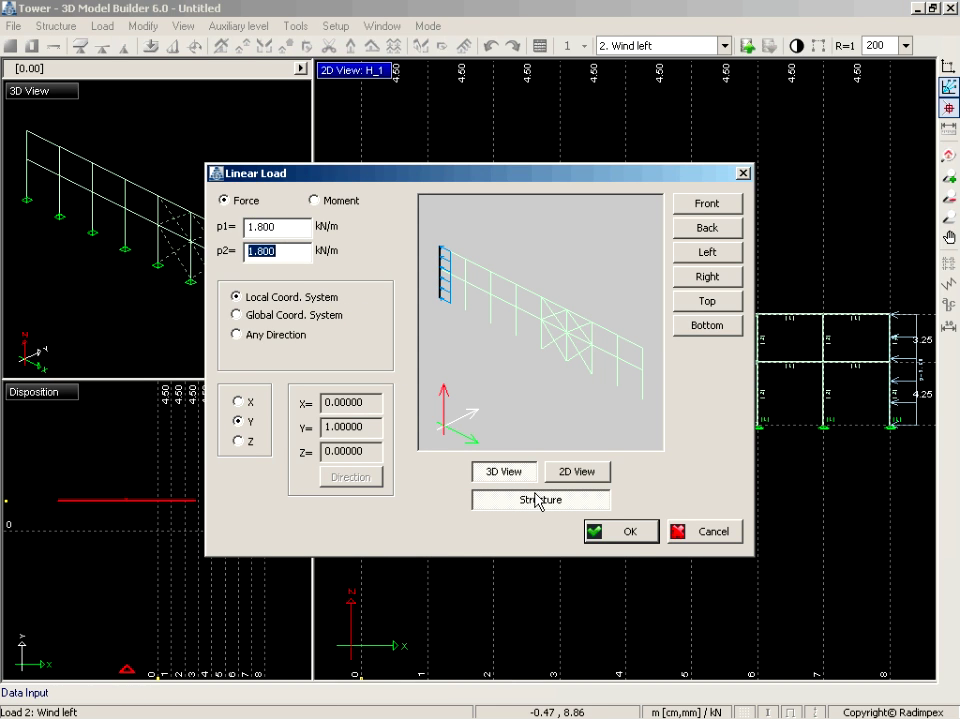
{"action": "left_click", "coordinate": [630, 532]}
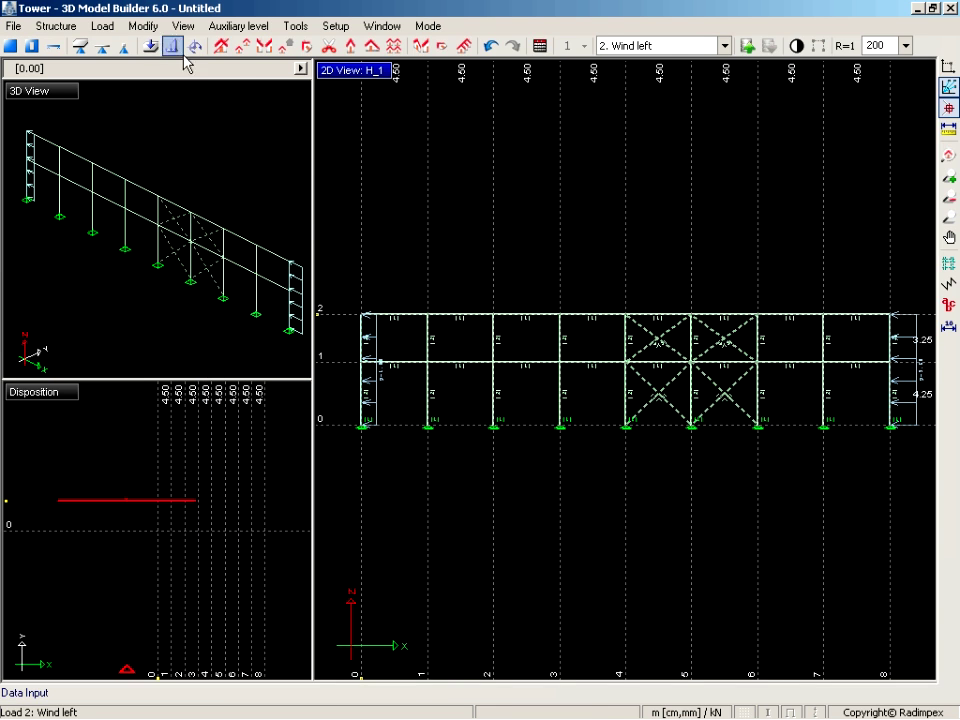
{"action": "left_click", "coordinate": [102, 26]}
{"action": "left_click", "coordinate": [106, 47]}
Step: Add a third load case named 'Wind right' and make it current
{"action": "left_click", "coordinate": [651, 313]}
{"action": "type", "text": "Wind right"}
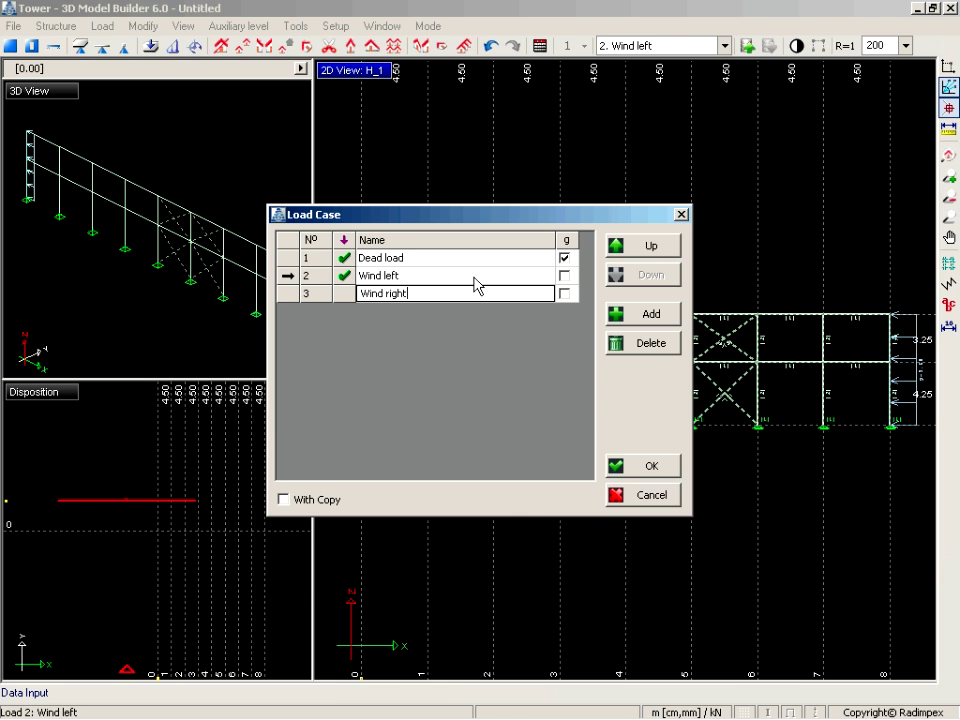
{"action": "key", "text": "Return"}
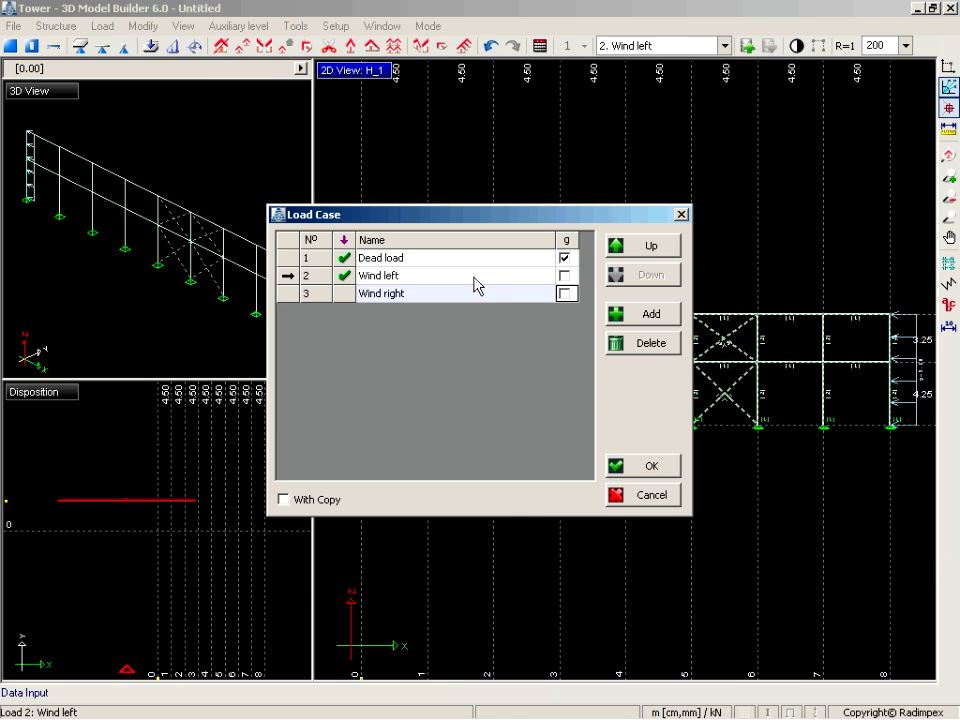
{"action": "left_click", "coordinate": [632, 472]}
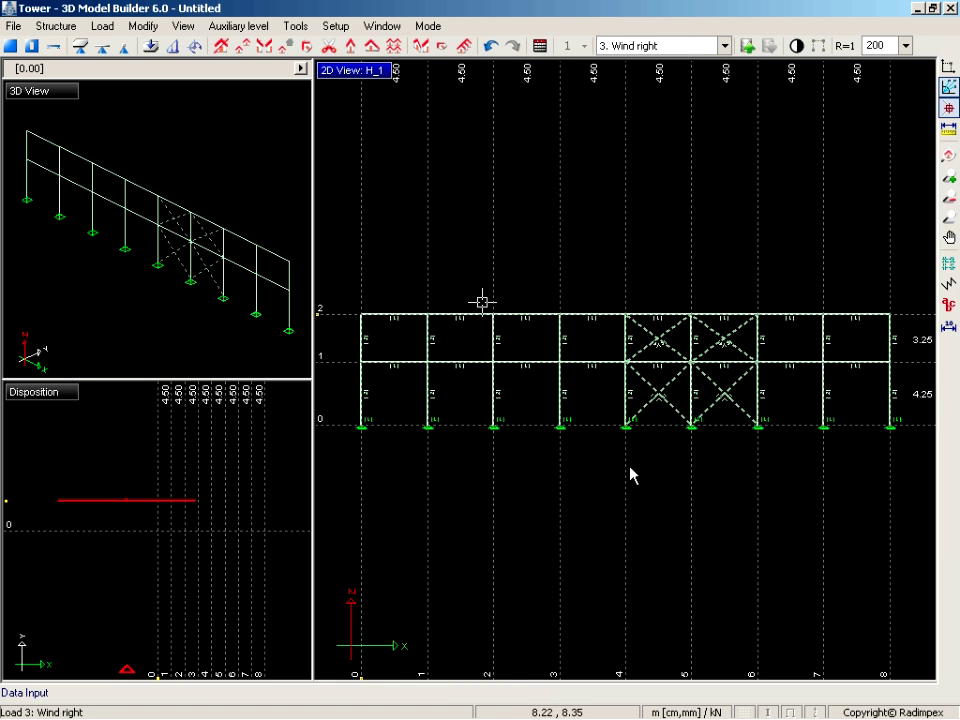
Step: Apply a -3.6 kN/m linear load along column 0
{"action": "left_click", "coordinate": [173, 46]}
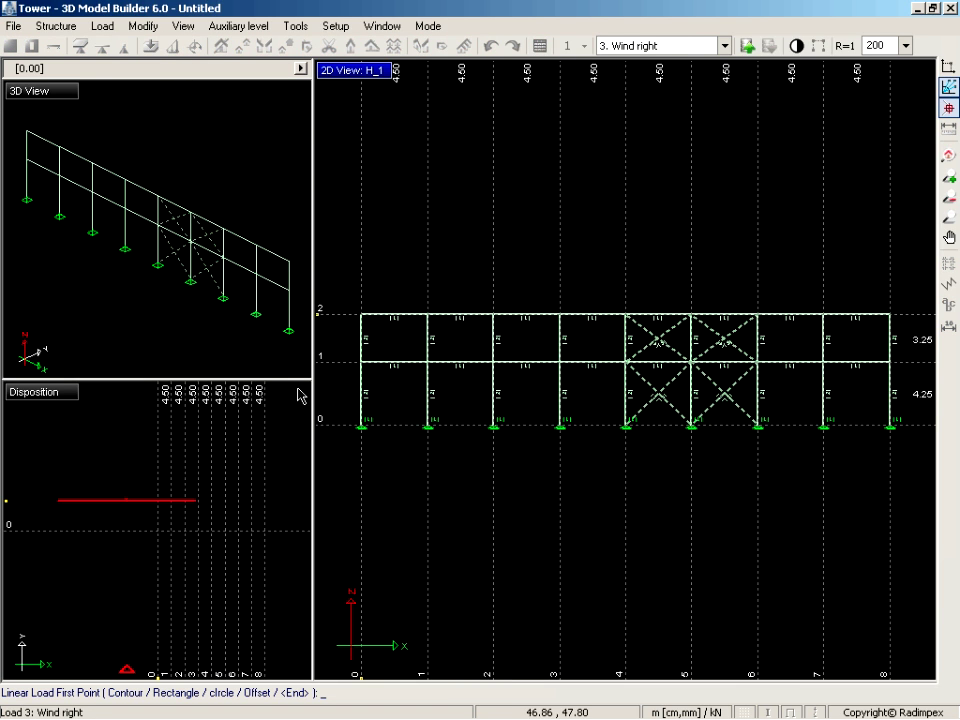
{"action": "left_click", "coordinate": [361, 425]}
{"action": "left_click", "coordinate": [361, 313]}
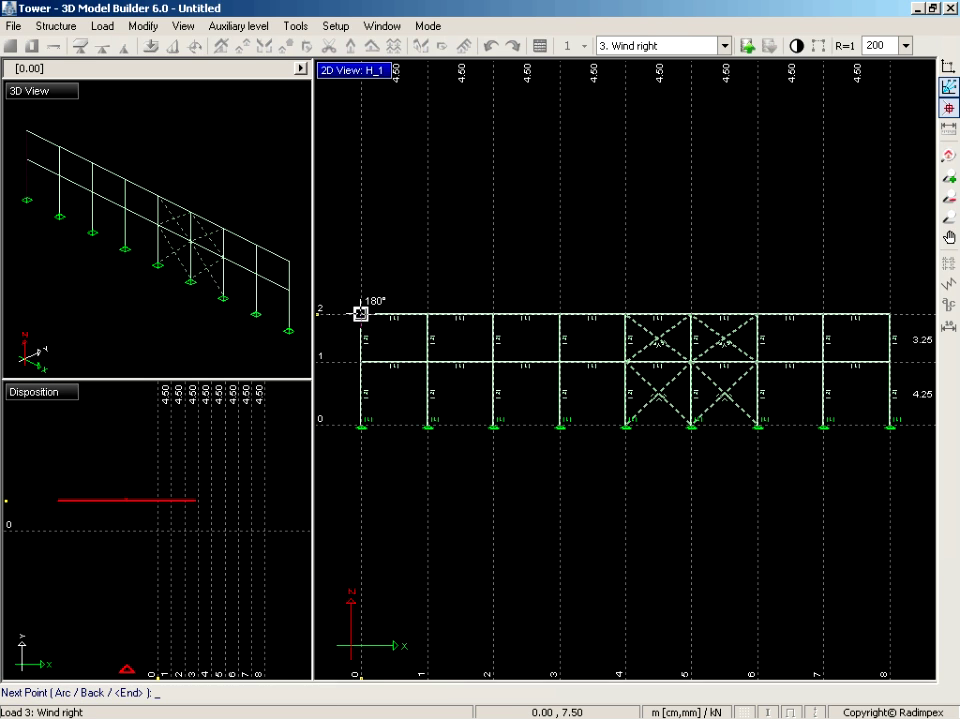
{"action": "key", "text": "Return"}
{"action": "double_click", "coordinate": [283, 226]}
{"action": "type", "text": "-3.6"}
{"action": "key", "text": "Tab"}
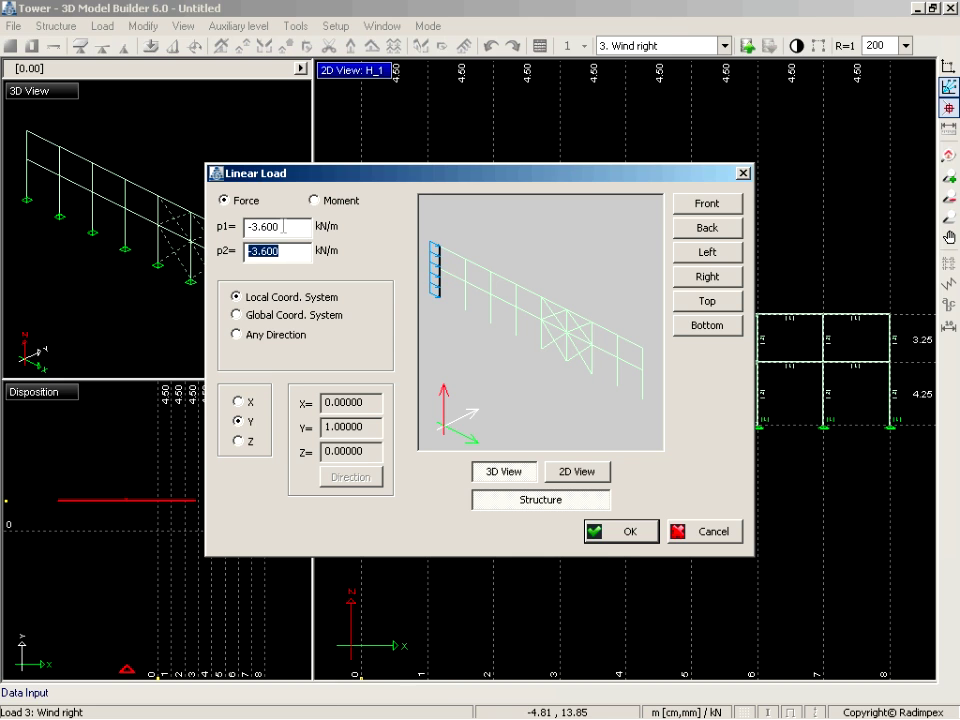
{"action": "left_click", "coordinate": [620, 532]}
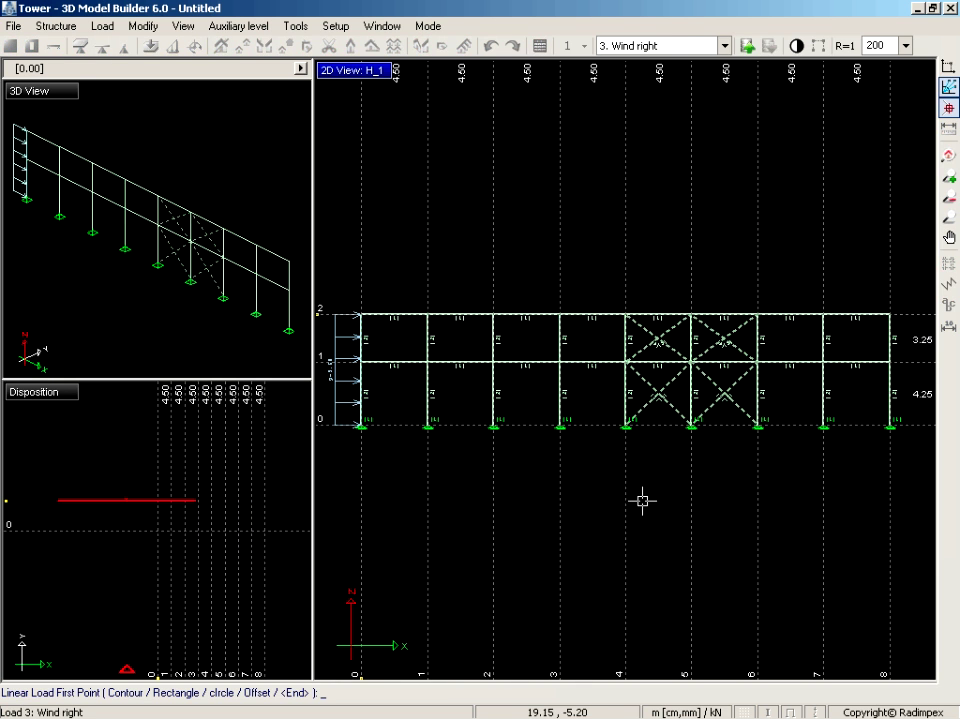
Step: Apply a -1.8 kN/m linear load along column 8
{"action": "left_click", "coordinate": [889, 425]}
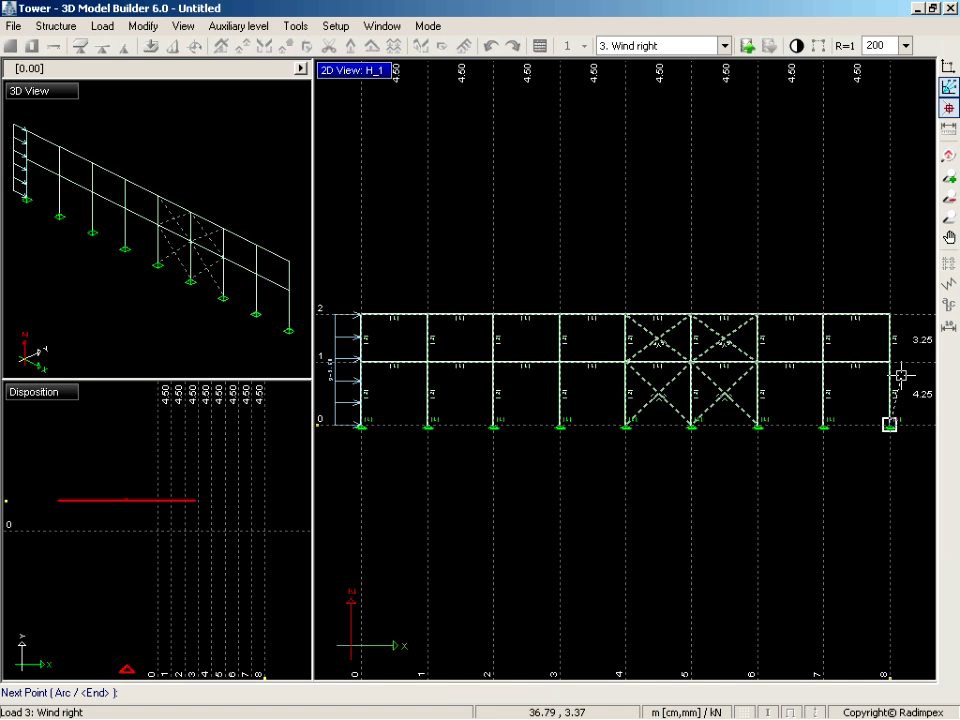
{"action": "left_click", "coordinate": [889, 314]}
{"action": "right_click", "coordinate": [889, 314]}
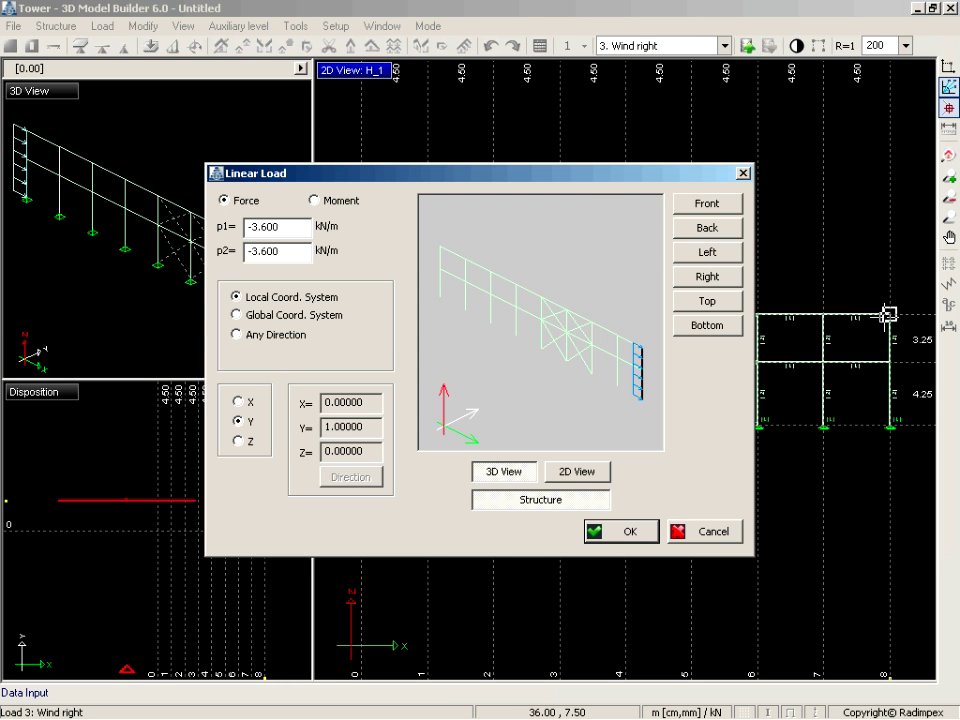
{"action": "type", "text": "-1"}
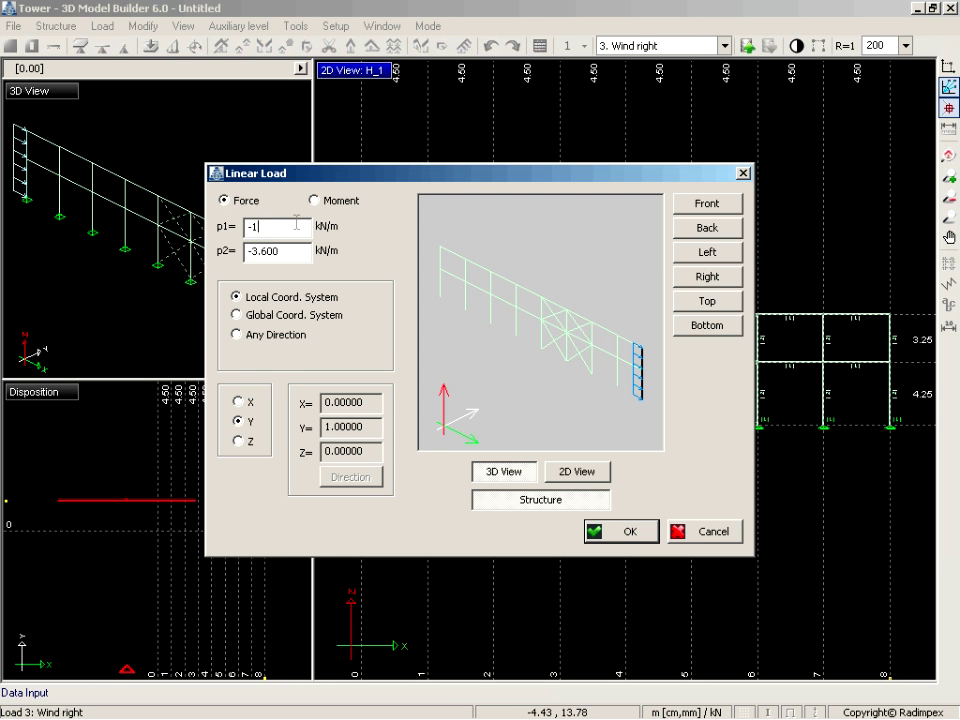
{"action": "type", "text": ".8"}
{"action": "key", "text": "Tab"}
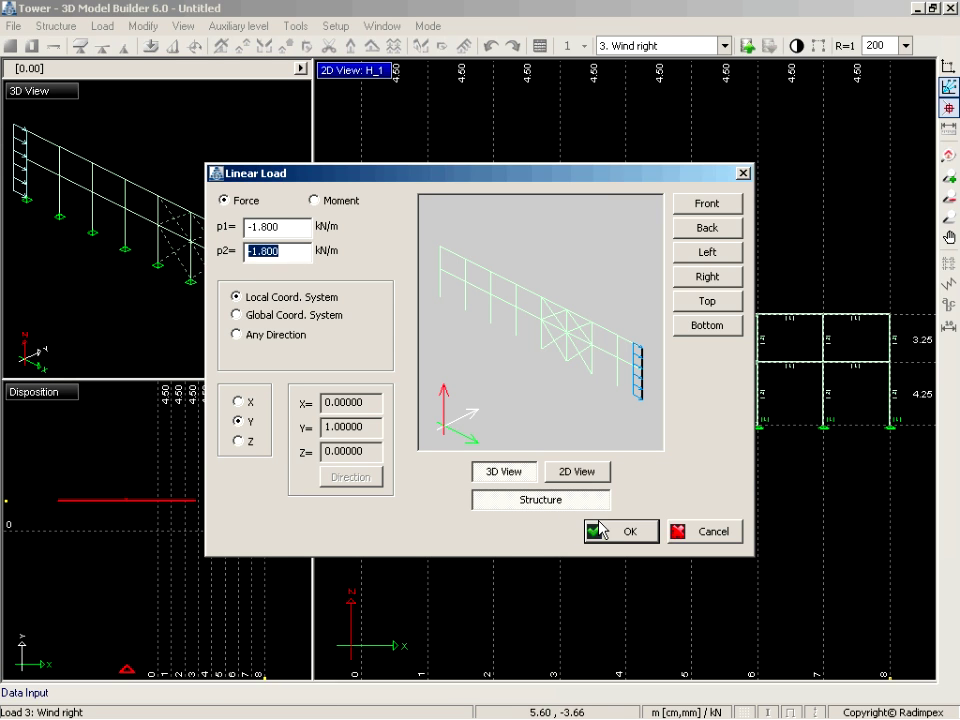
{"action": "left_click", "coordinate": [614, 531]}
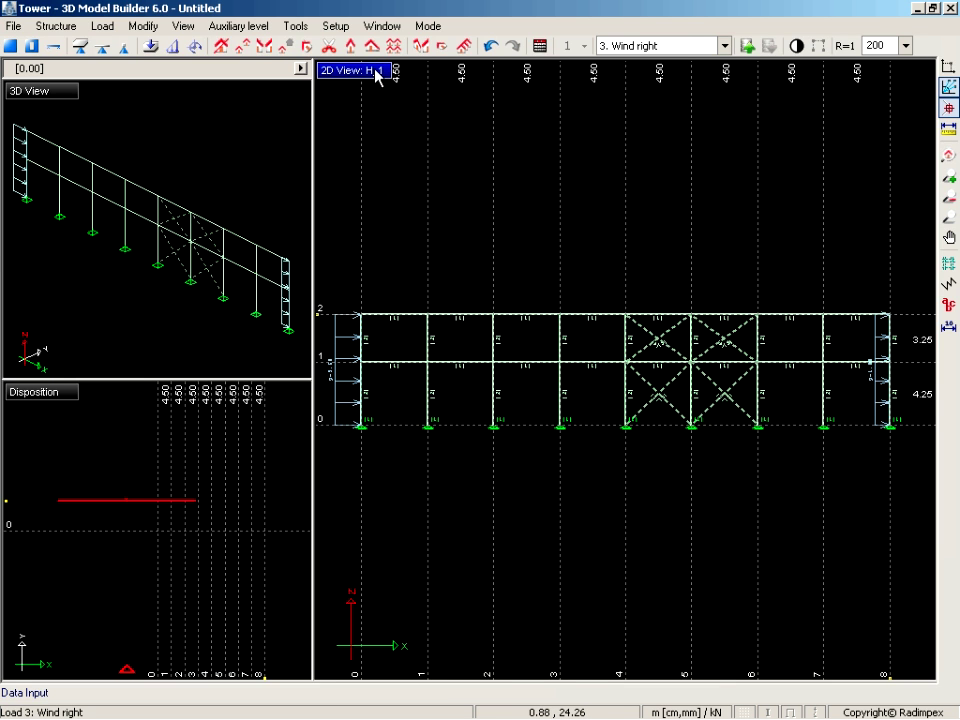
Step: Enlarge the 2D frame view and add a fourth load case named 'Snow', made current
{"action": "double_click", "coordinate": [377, 74]}
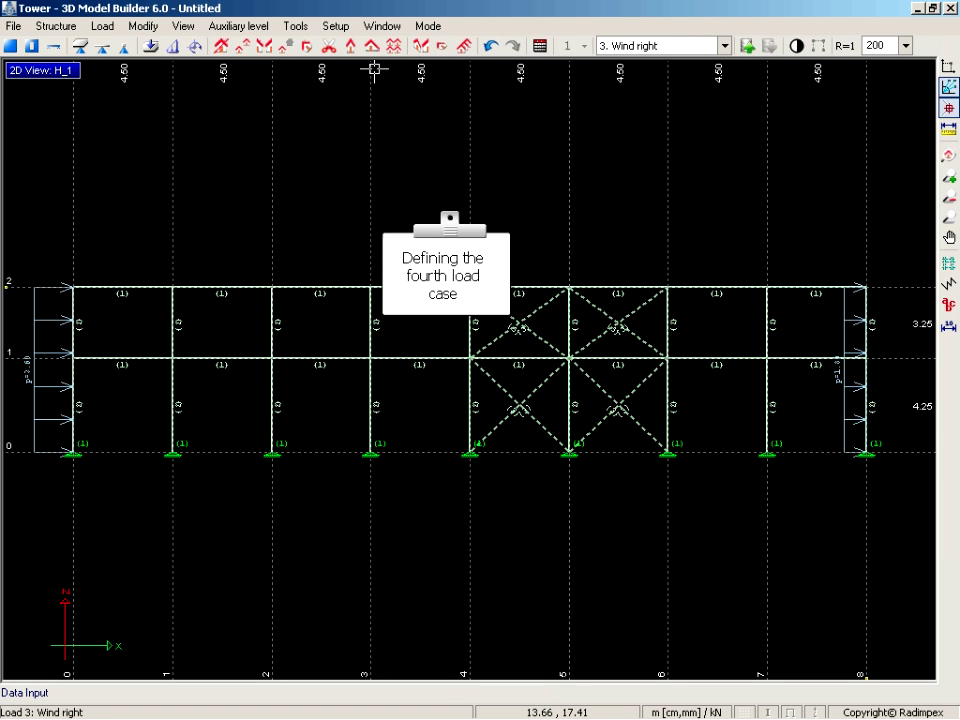
{"action": "left_click", "coordinate": [102, 26]}
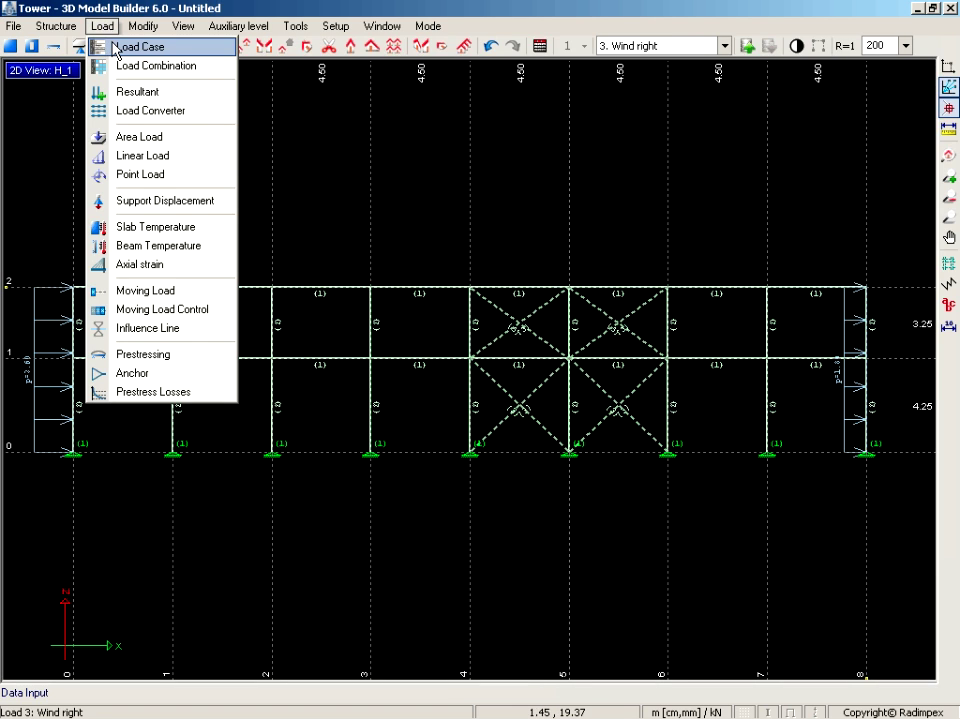
{"action": "left_click", "coordinate": [117, 47]}
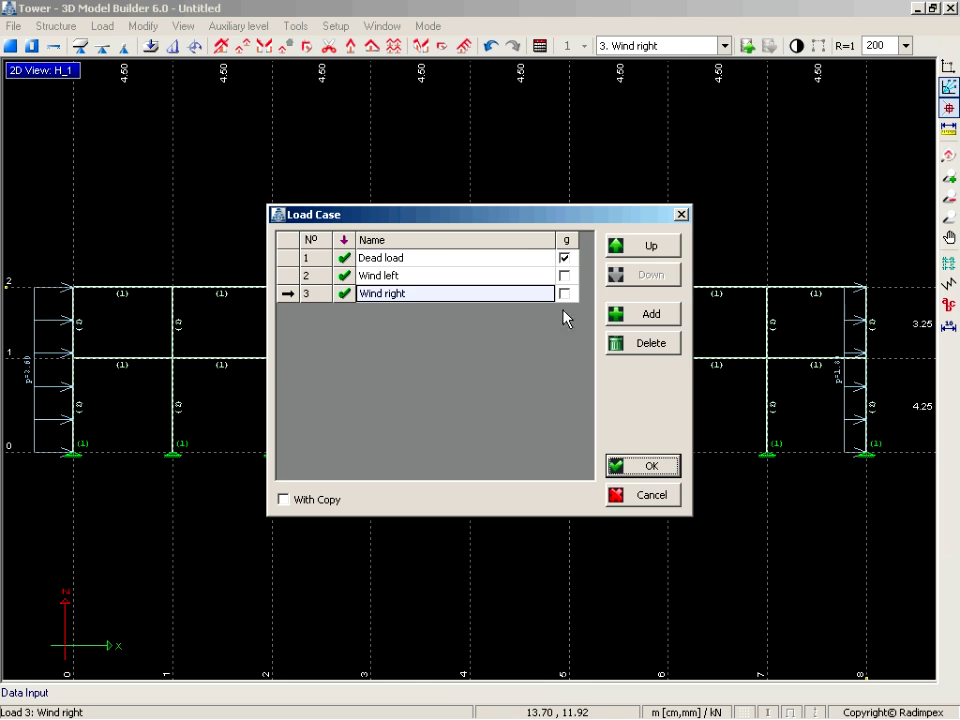
{"action": "left_click", "coordinate": [636, 317]}
{"action": "left_click", "coordinate": [474, 314]}
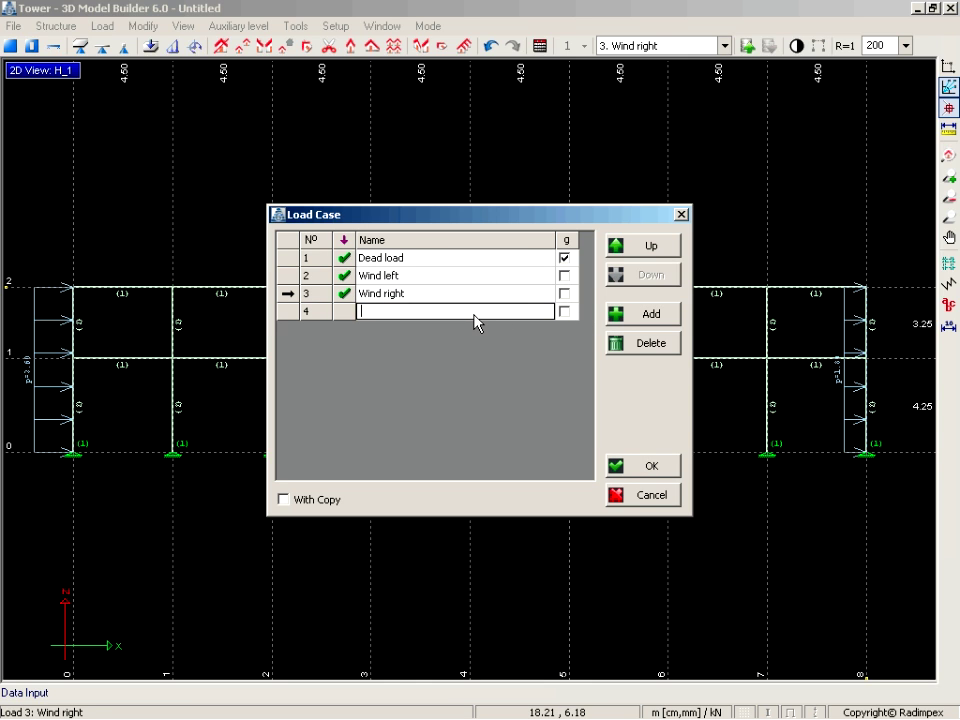
{"action": "type", "text": "Snow"}
{"action": "key", "text": "Tab"}
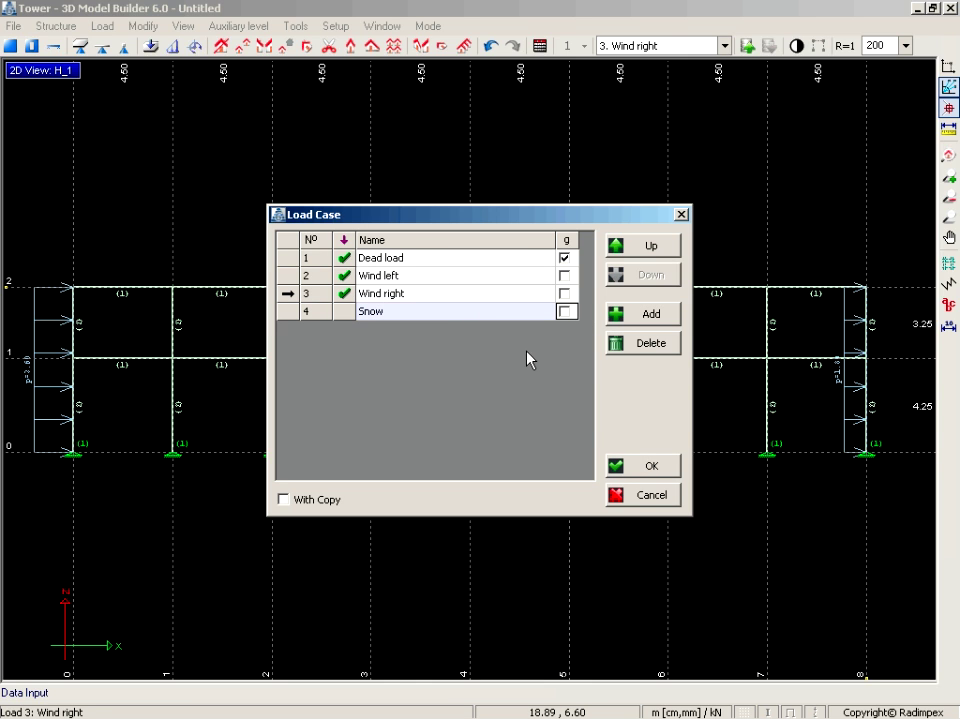
{"action": "left_click", "coordinate": [645, 468]}
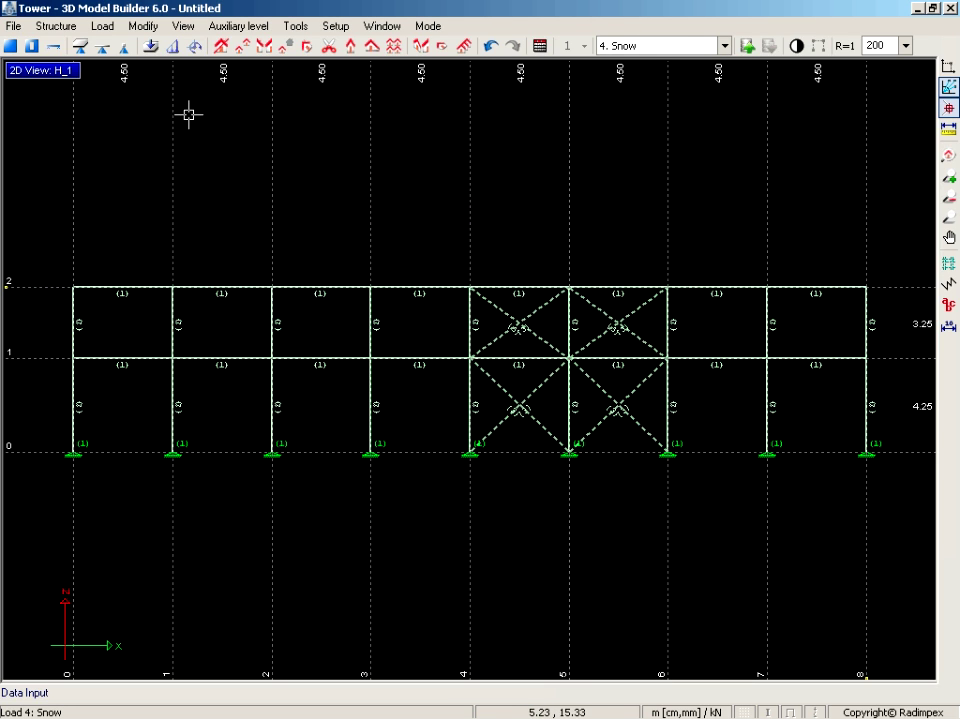
Step: Apply a -4.500 kN/m snow line load from the top-left to the top-right node
{"action": "left_click", "coordinate": [172, 46]}
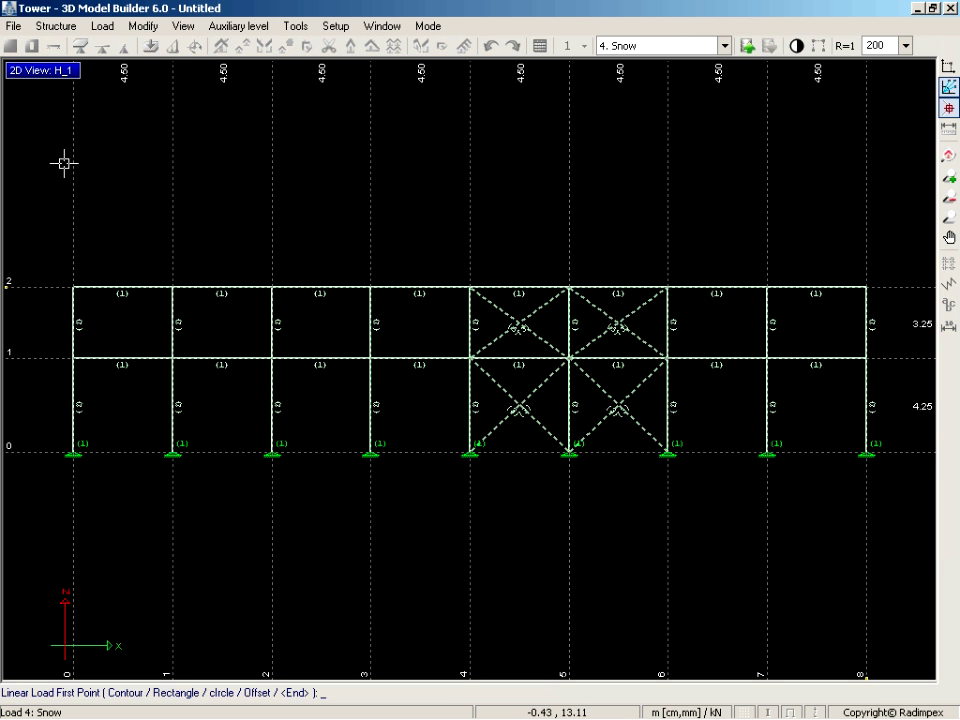
{"action": "left_click", "coordinate": [72, 287]}
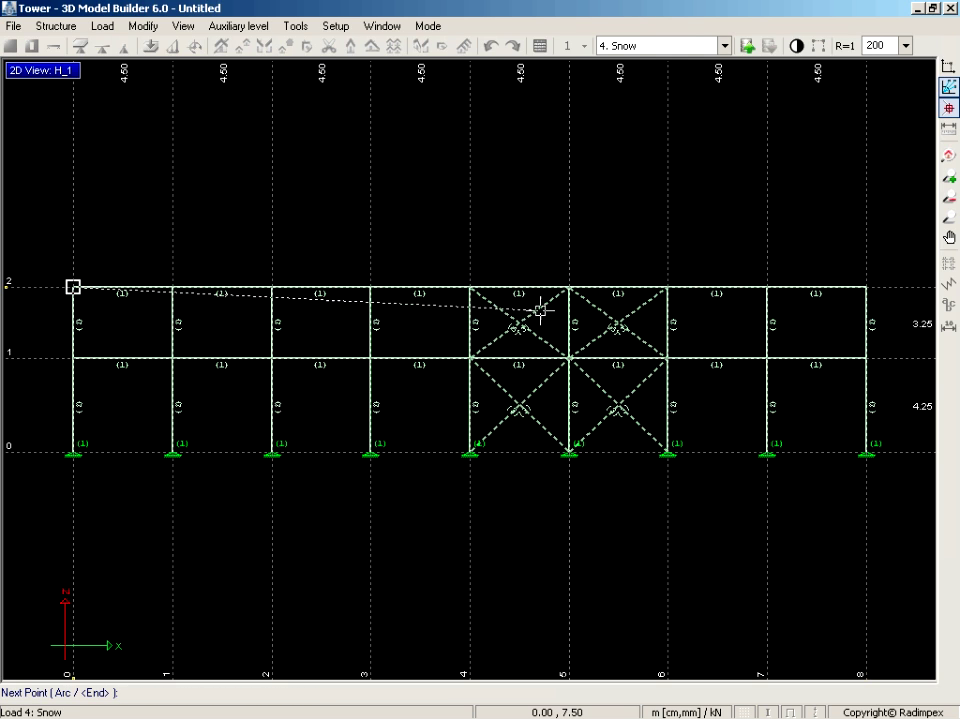
{"action": "left_click", "coordinate": [862, 287]}
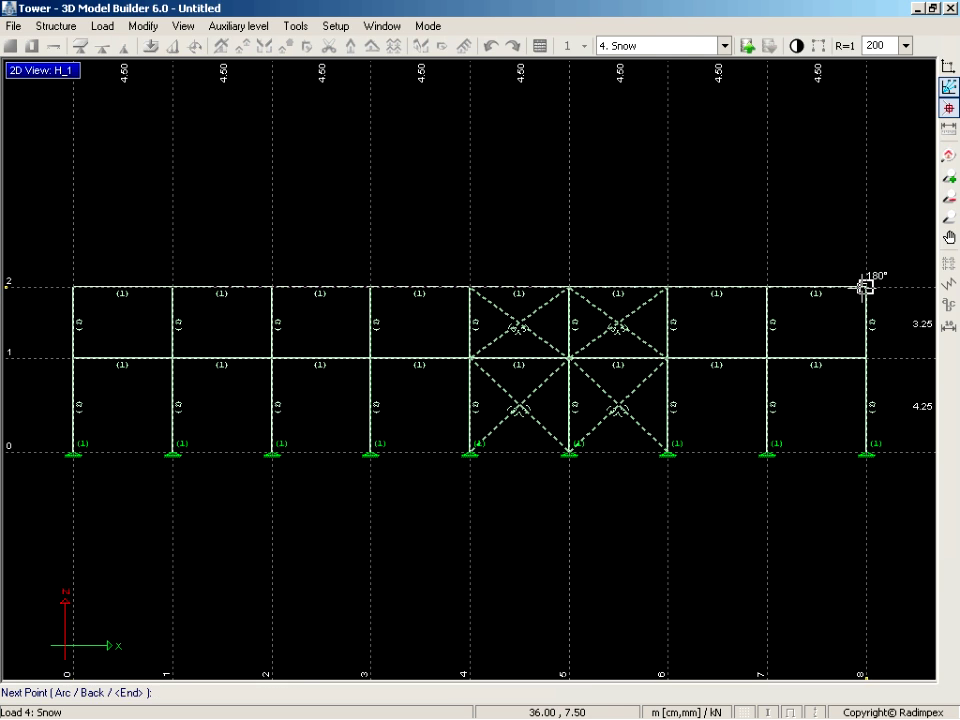
{"action": "key", "text": "Return"}
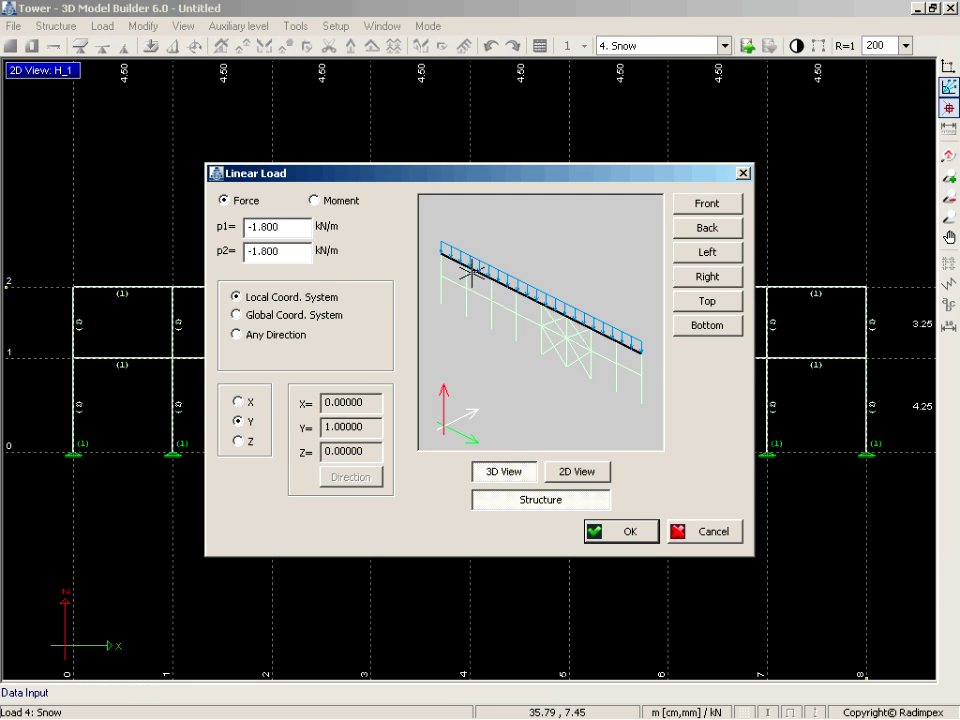
{"action": "double_click", "coordinate": [305, 229]}
{"action": "type", "text": "-4.500"}
{"action": "key", "text": "Tab"}
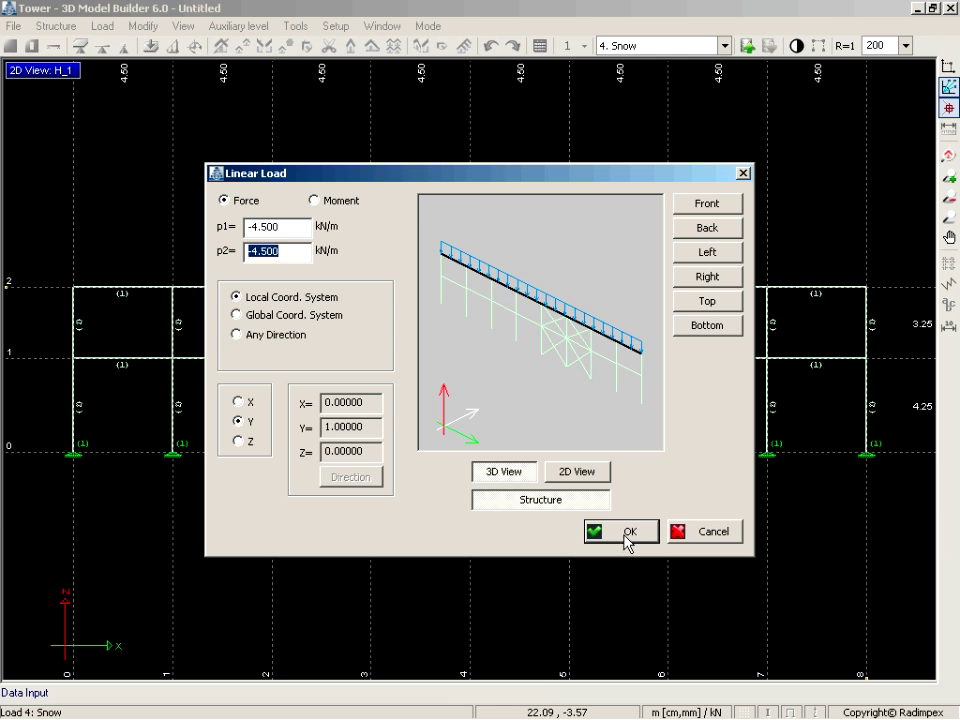
{"action": "left_click", "coordinate": [627, 534]}
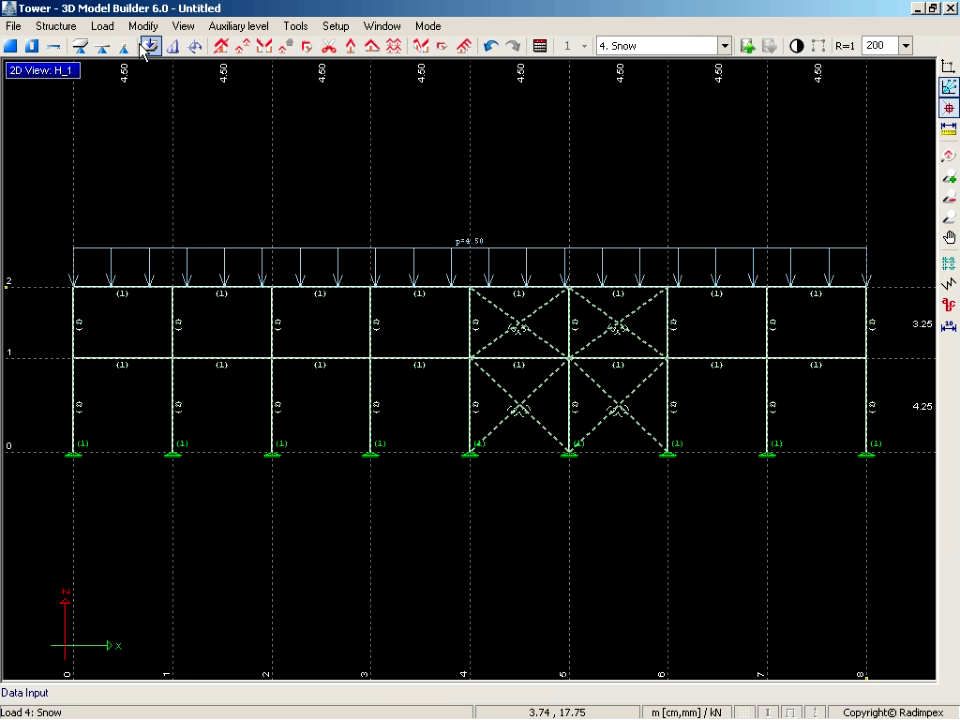
{"action": "left_click", "coordinate": [104, 26]}
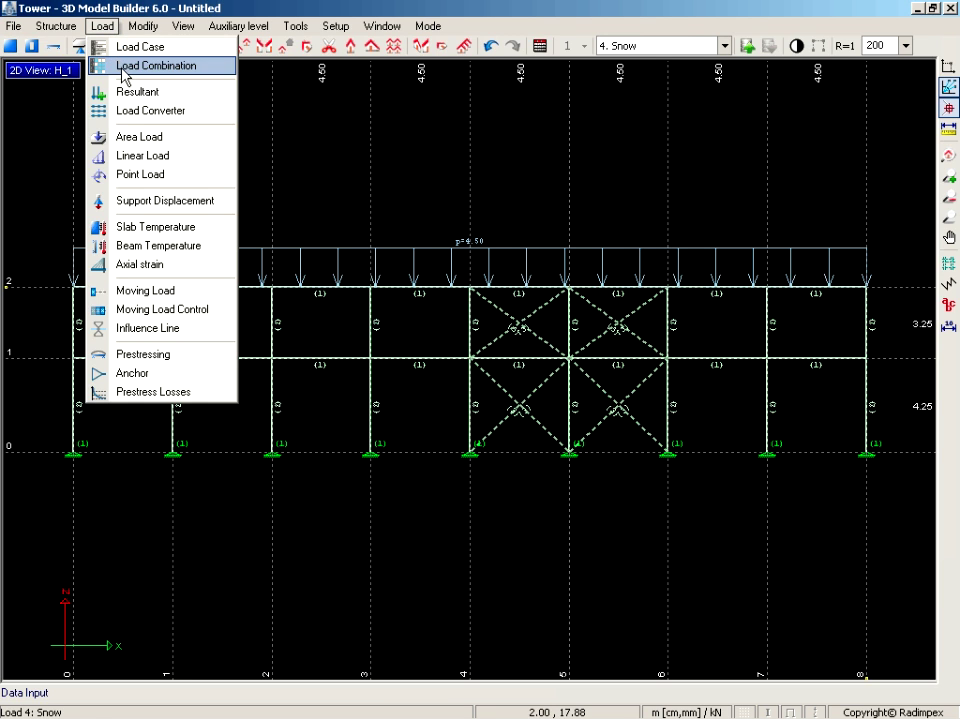
Step: Keep Dead load in every combination and exclude Wind right from combining with Wind left
{"action": "left_click", "coordinate": [122, 66]}
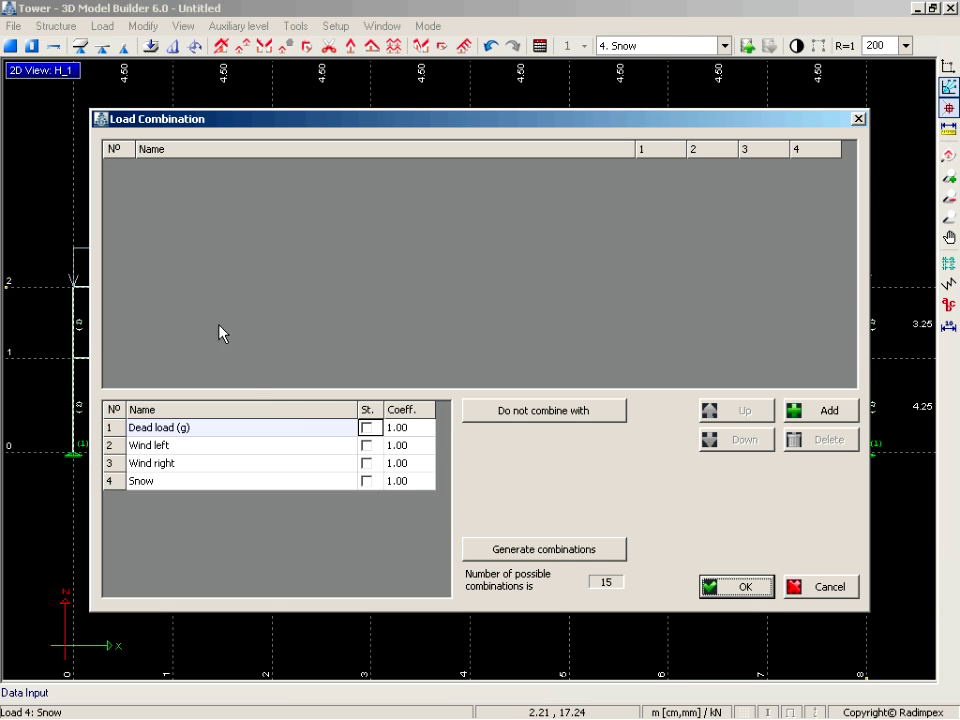
{"action": "left_click", "coordinate": [367, 428]}
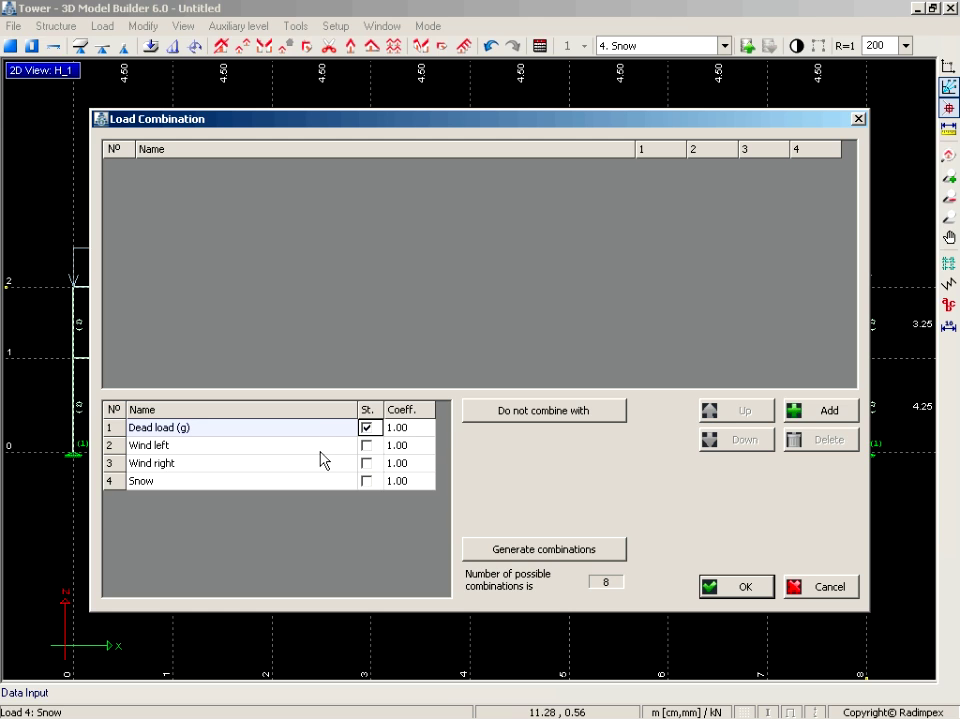
{"action": "left_click", "coordinate": [332, 446]}
{"action": "left_click", "coordinate": [476, 414]}
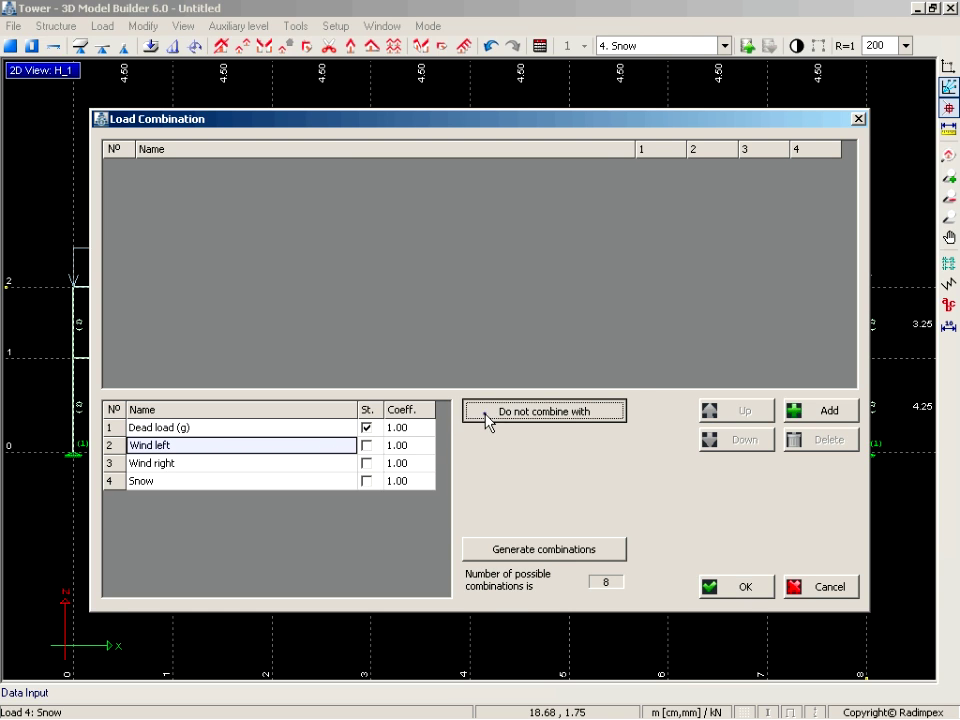
{"action": "left_click", "coordinate": [400, 286]}
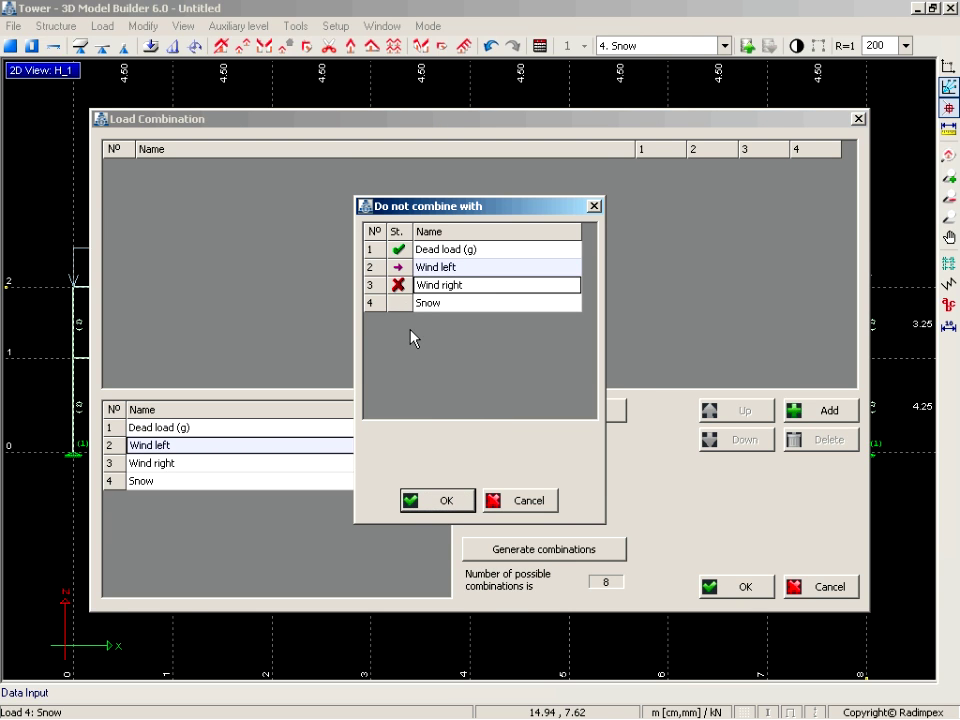
{"action": "left_click", "coordinate": [446, 501]}
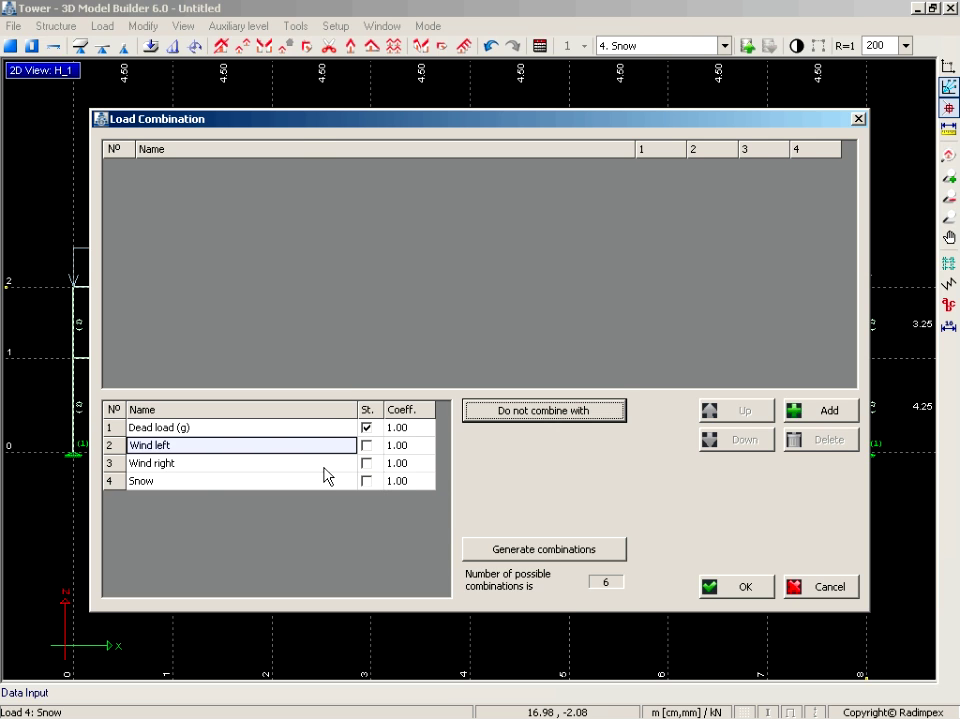
Step: Generate the six load combinations, I through I+III+IV, and accept them
{"action": "left_click", "coordinate": [321, 464]}
{"action": "left_click", "coordinate": [474, 413]}
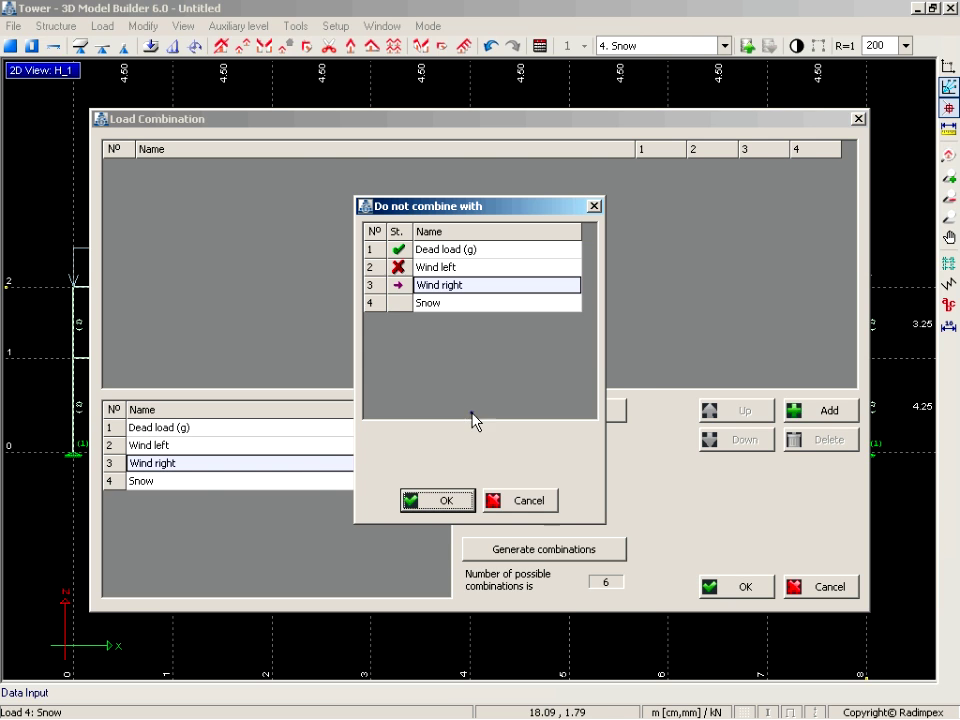
{"action": "left_click", "coordinate": [511, 500]}
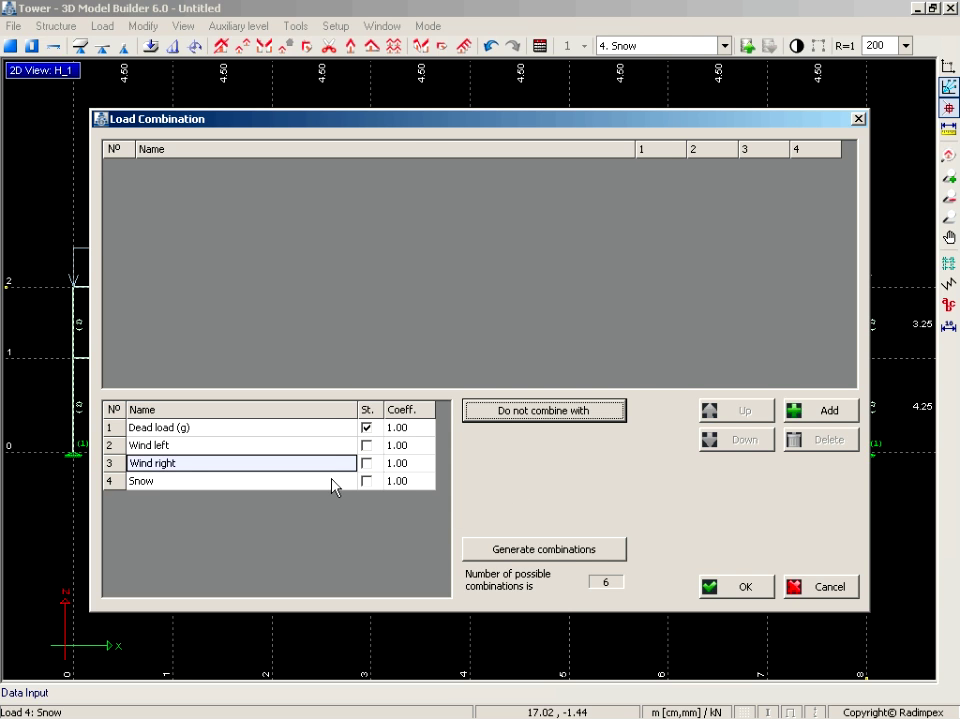
{"action": "left_click", "coordinate": [535, 558]}
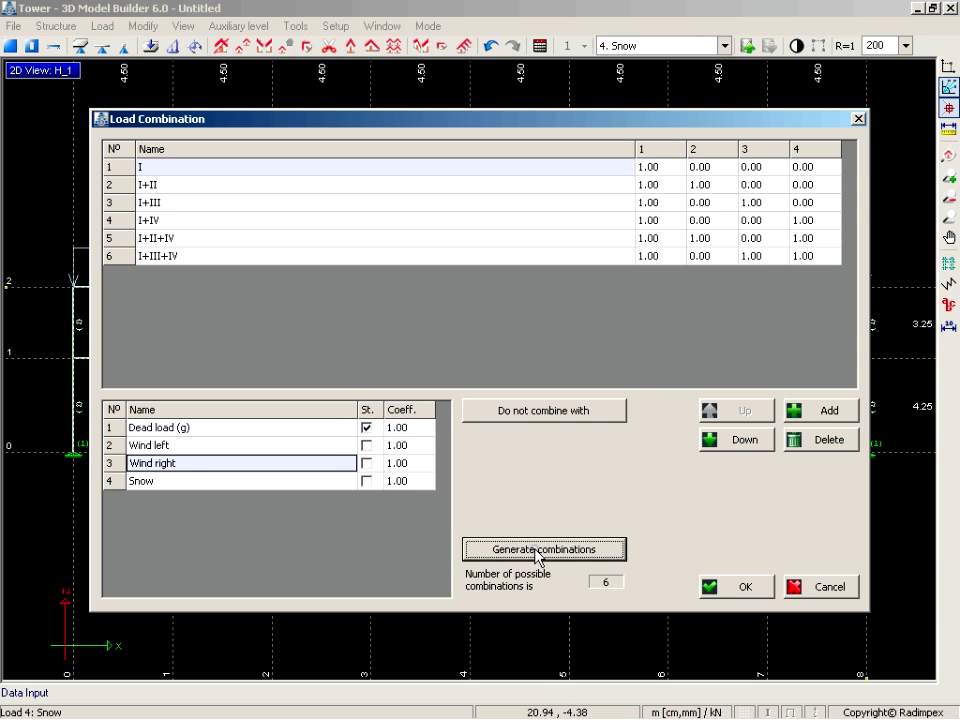
{"action": "left_click", "coordinate": [745, 588]}
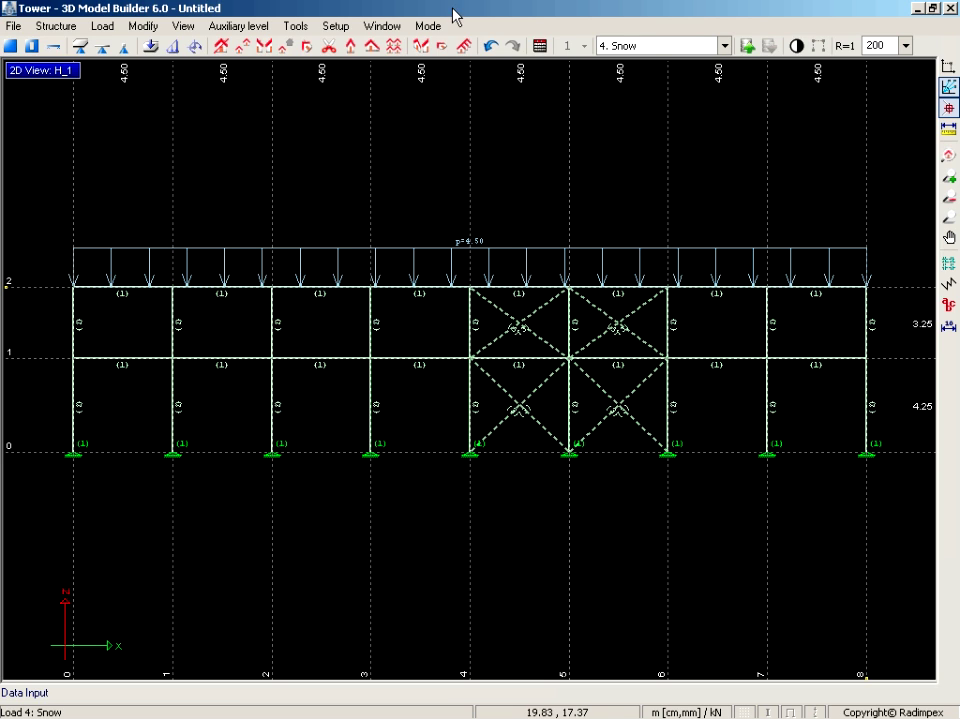
Step: Switch to mesh generation mode and agree to save the input data
{"action": "left_click", "coordinate": [424, 27]}
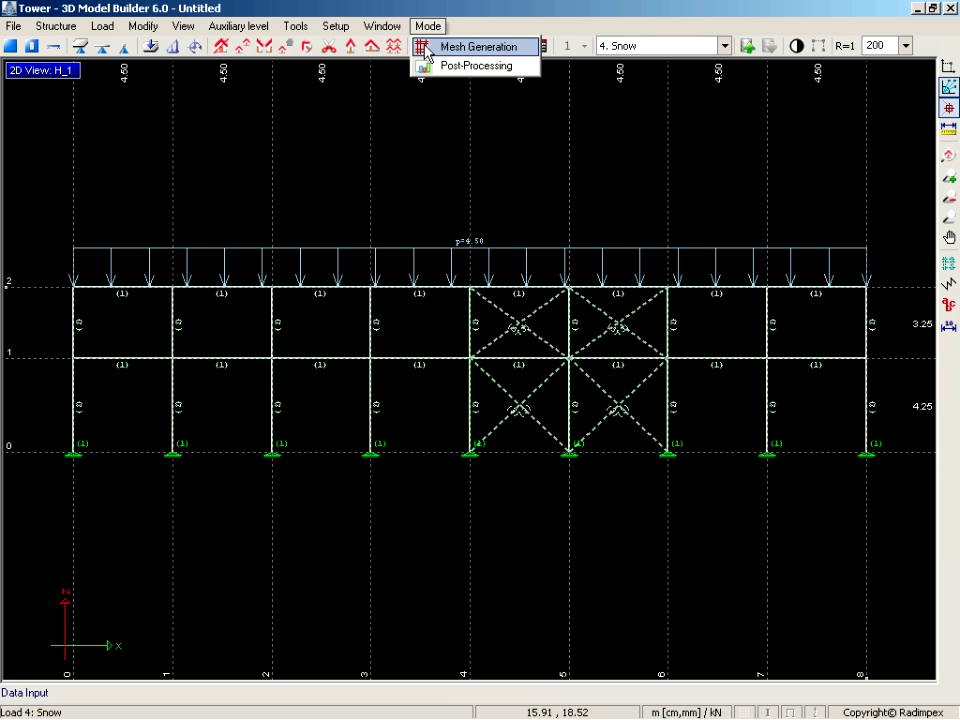
{"action": "left_click", "coordinate": [427, 52]}
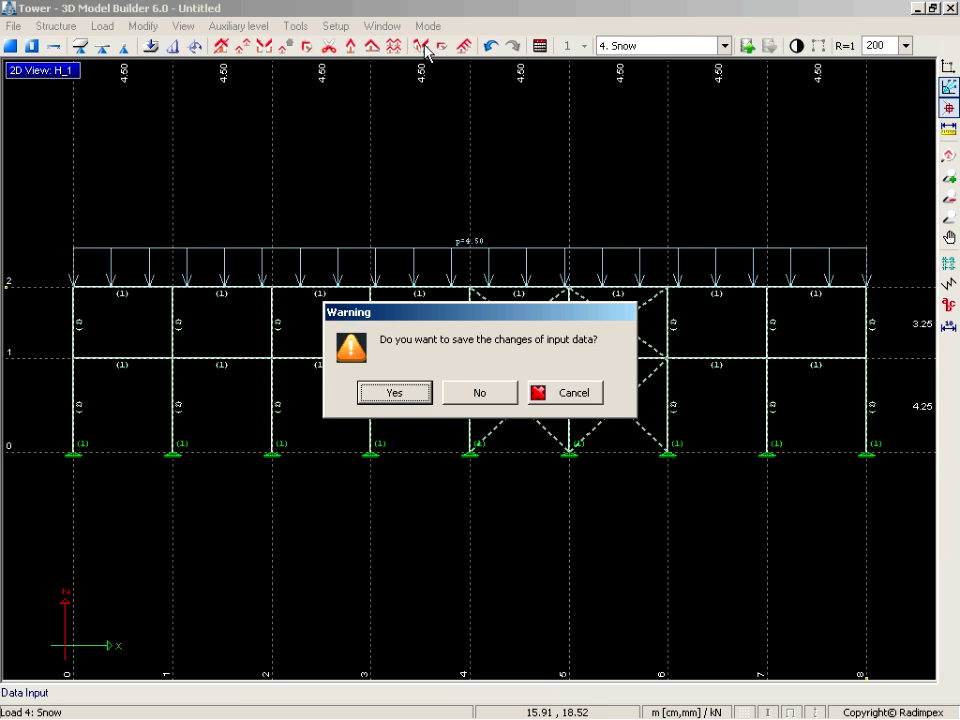
{"action": "left_click", "coordinate": [394, 394]}
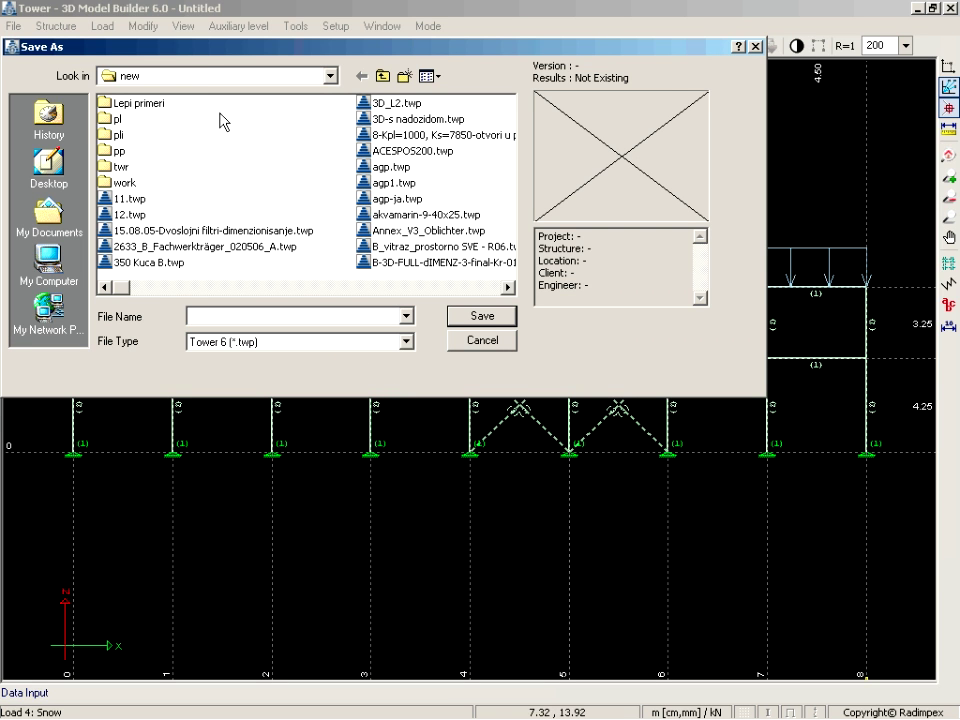
Step: Save the model as Plane frame.twp in the D:\Demo film folder
{"action": "left_click", "coordinate": [206, 80]}
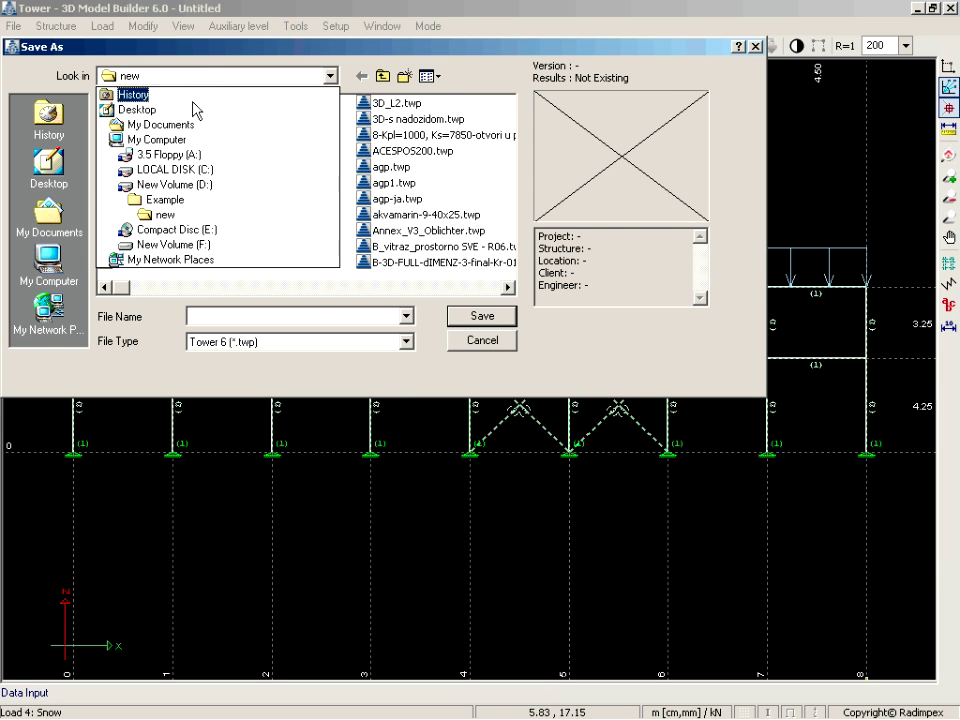
{"action": "left_click", "coordinate": [204, 188]}
{"action": "double_click", "coordinate": [135, 214]}
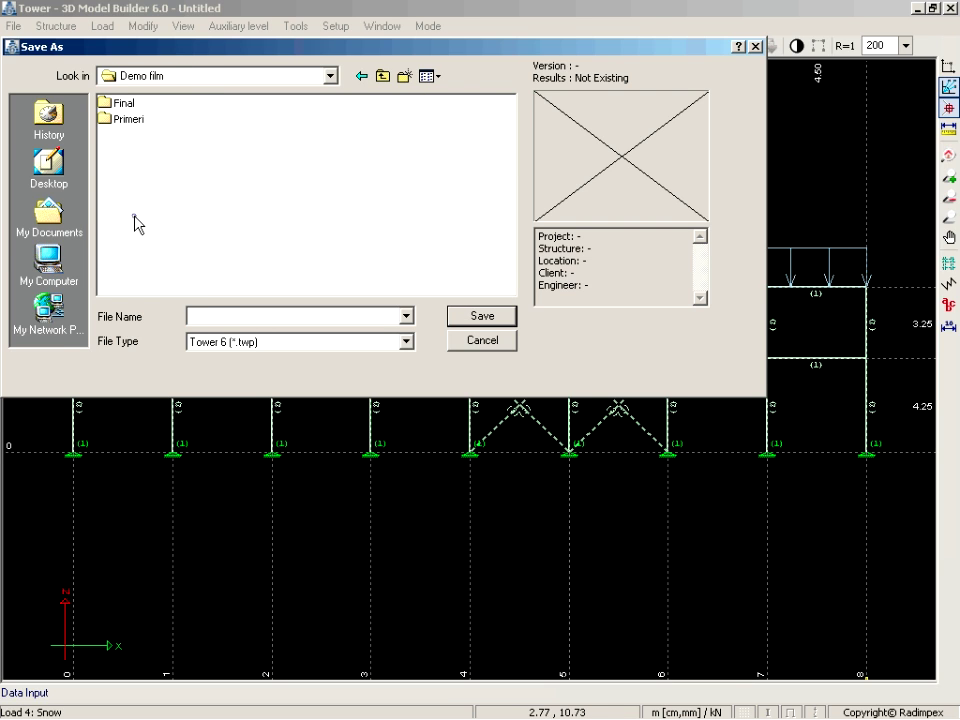
{"action": "left_click", "coordinate": [215, 318]}
{"action": "type", "text": "Plane frame"}
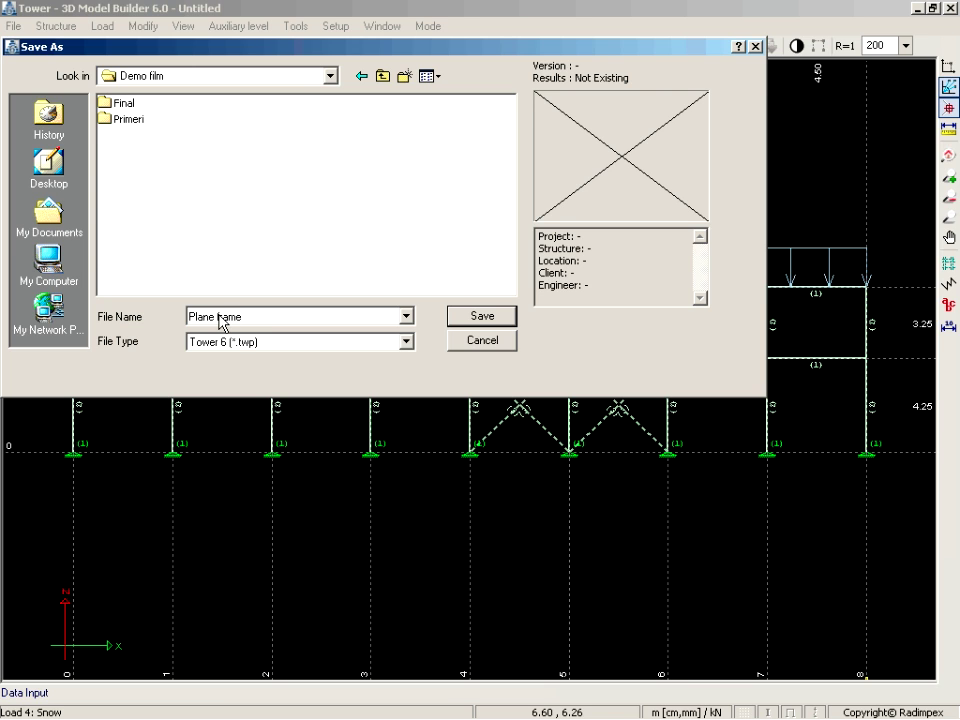
{"action": "left_click", "coordinate": [483, 318]}
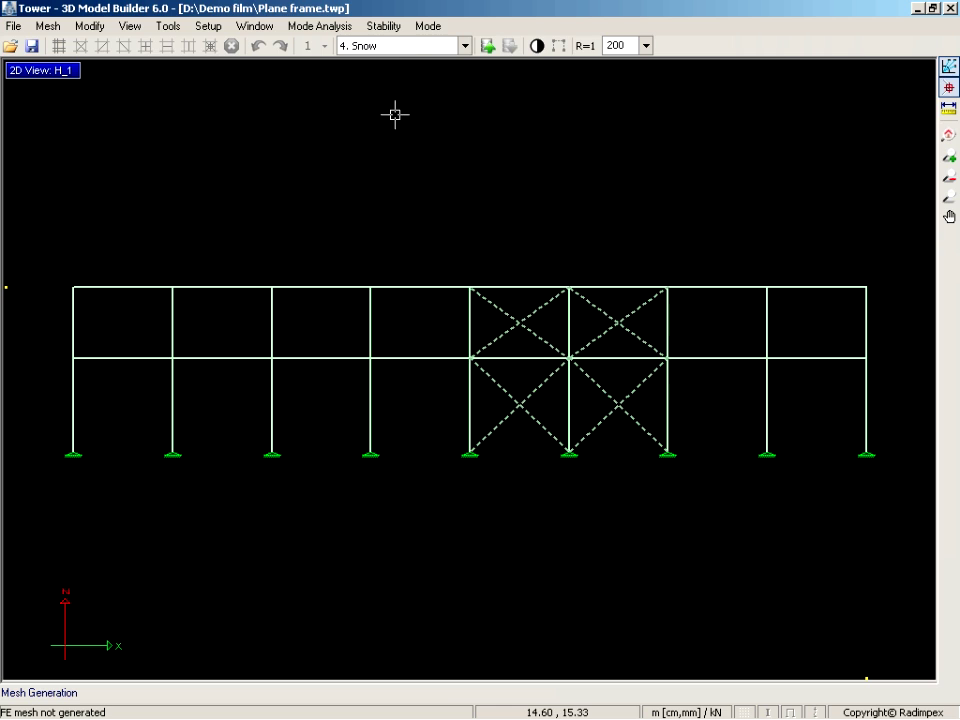
Step: Start the structural analysis, accepting the Theory I nonlinear analysis settings
{"action": "left_click", "coordinate": [432, 33]}
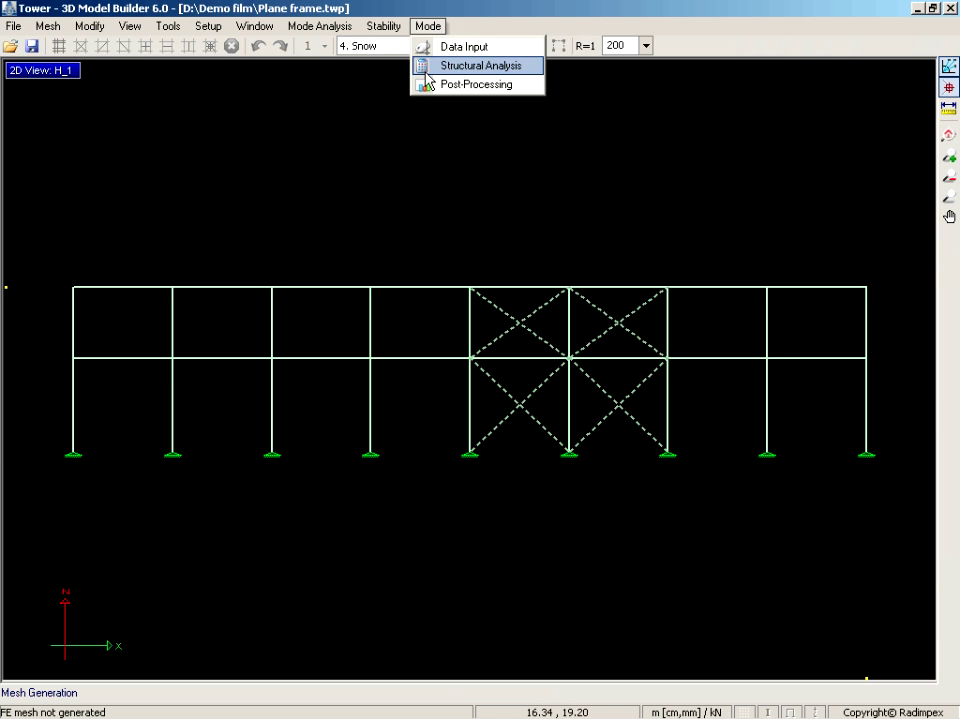
{"action": "left_click", "coordinate": [427, 70]}
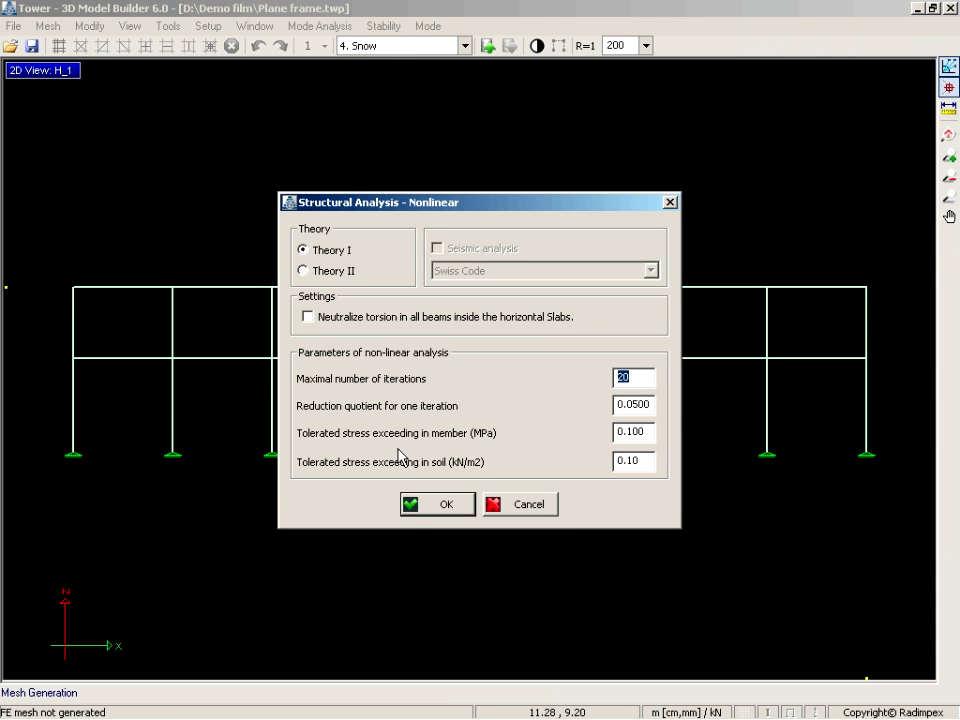
{"action": "left_click", "coordinate": [425, 505]}
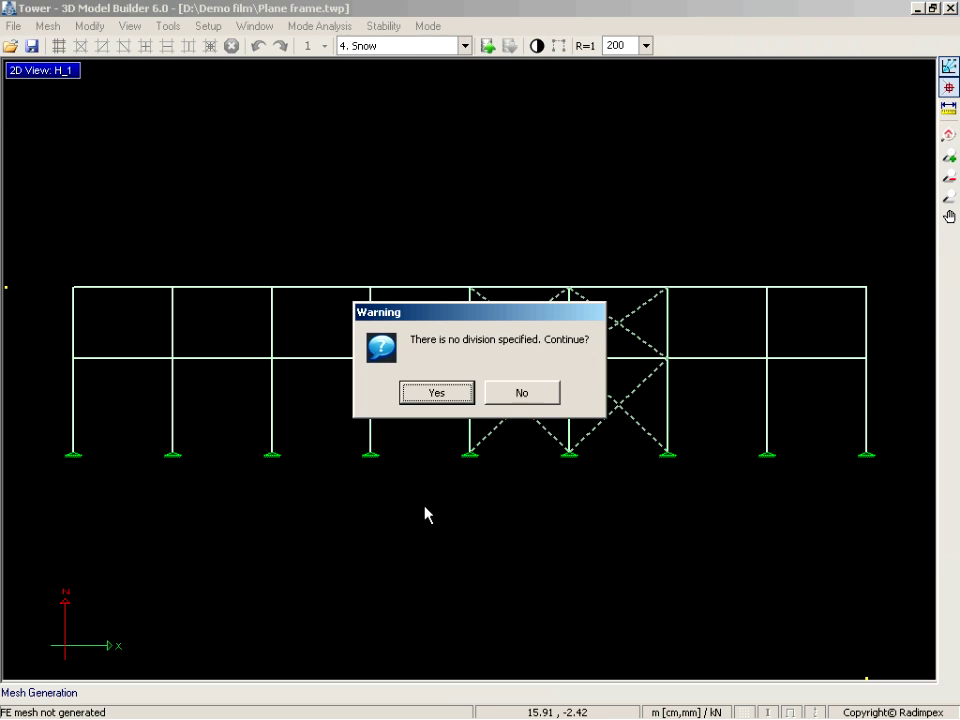